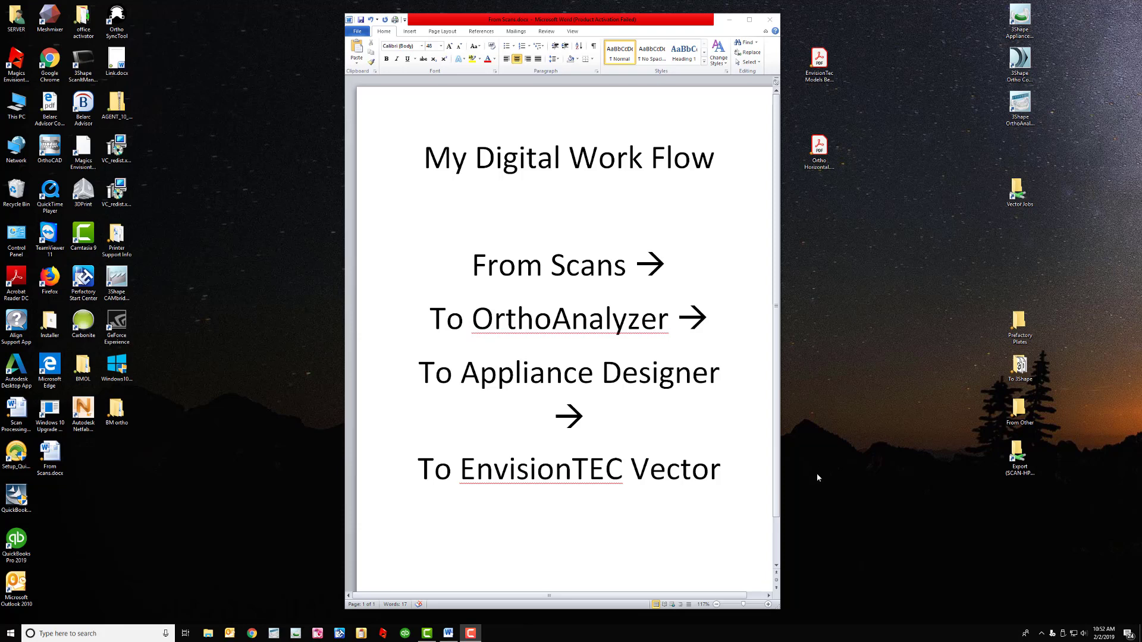
# Close the From Scans.docx workflow document in Word
pyautogui.click(770, 19)
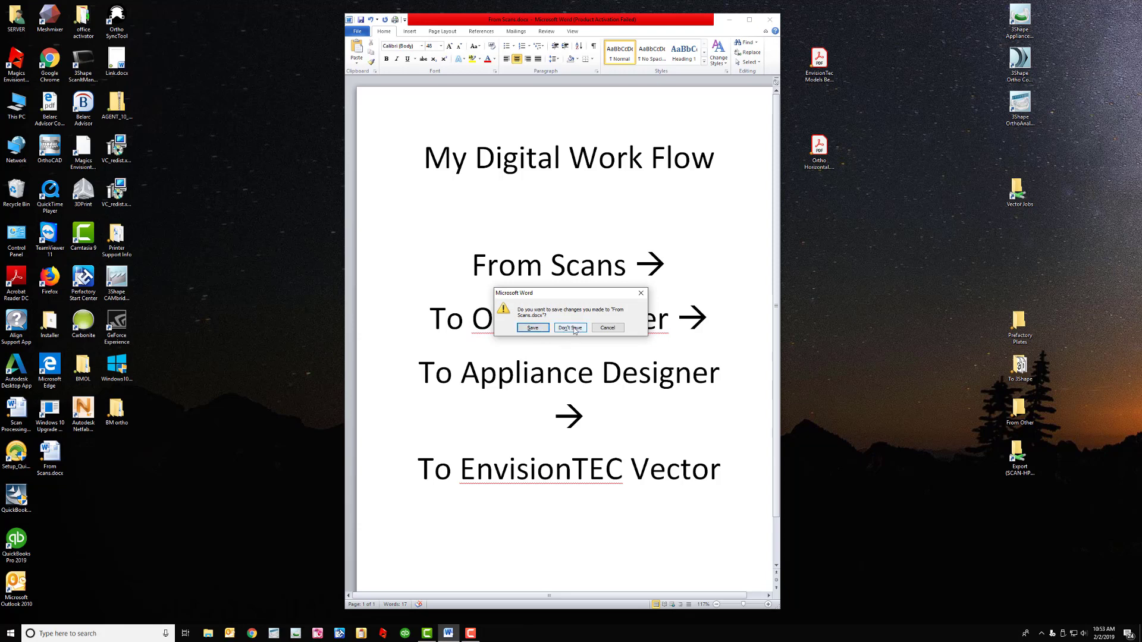
# Discard the Word changes and check the two STL scans in the To 3Shape folder
pyautogui.click(545, 331)
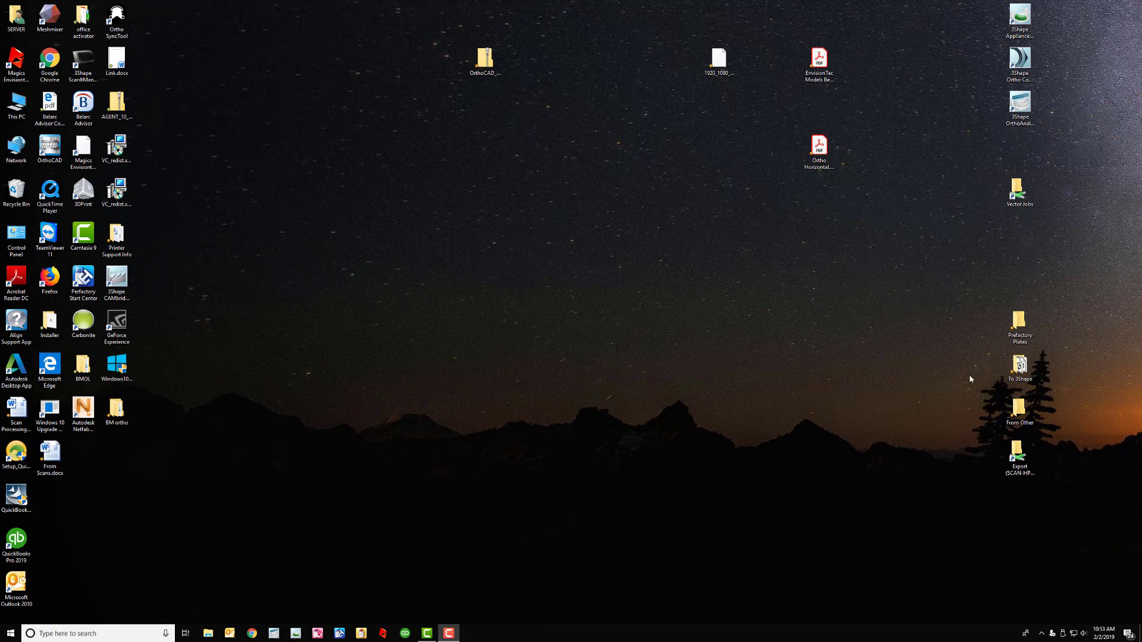
pyautogui.doubleClick(1021, 367)
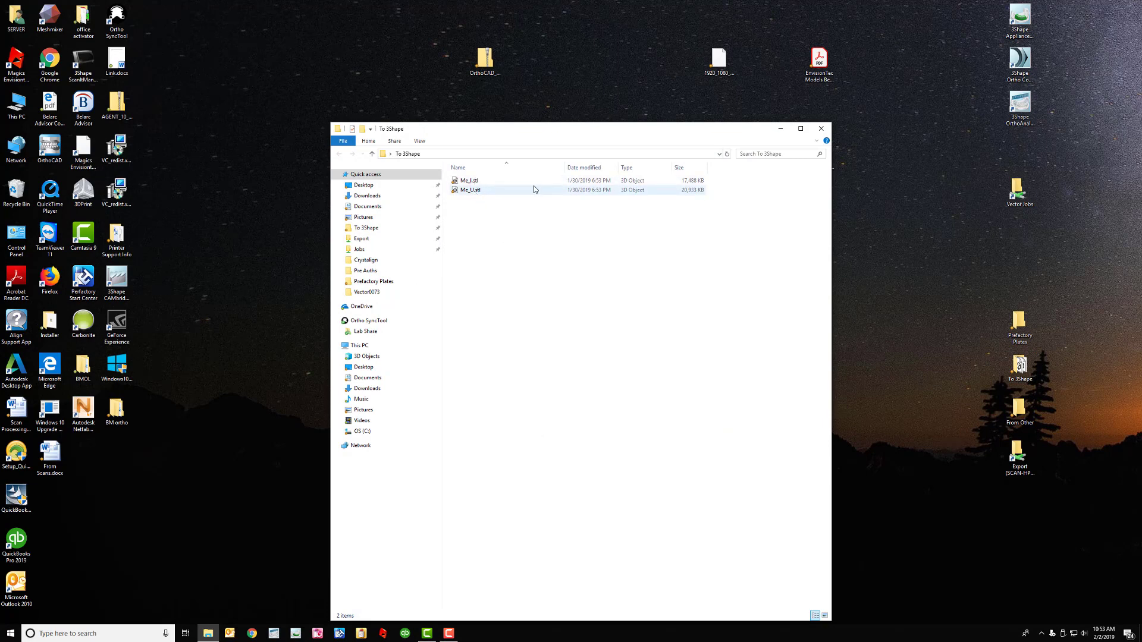
pyautogui.click(821, 129)
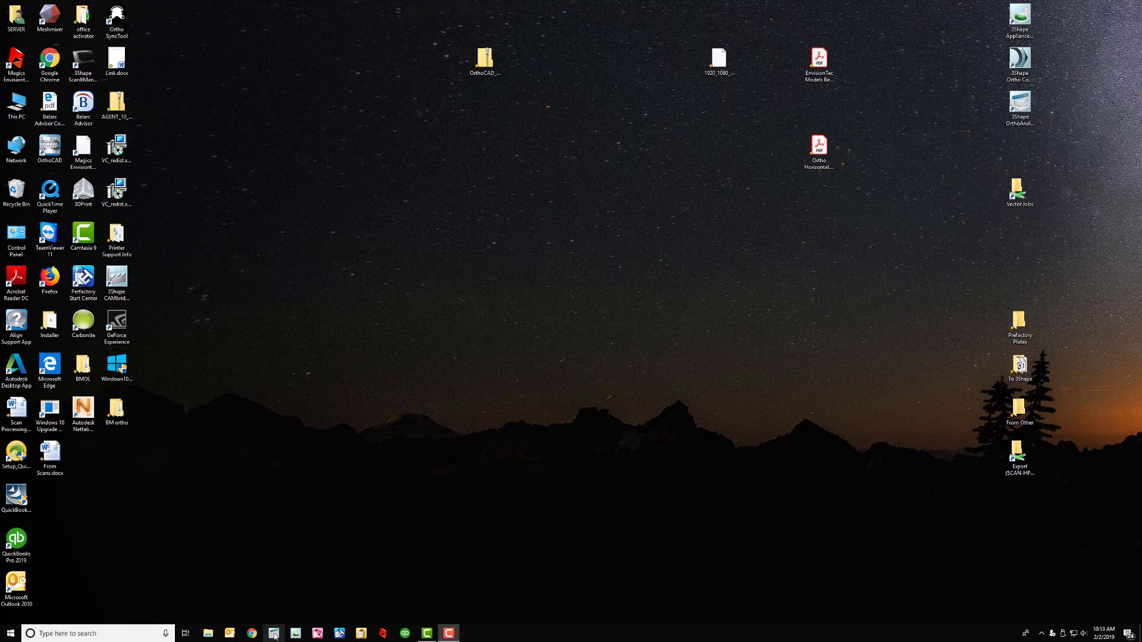
# Launch OrthoAnalyzer and create a new patient record with the patient's first and last name
pyautogui.click(274, 634)
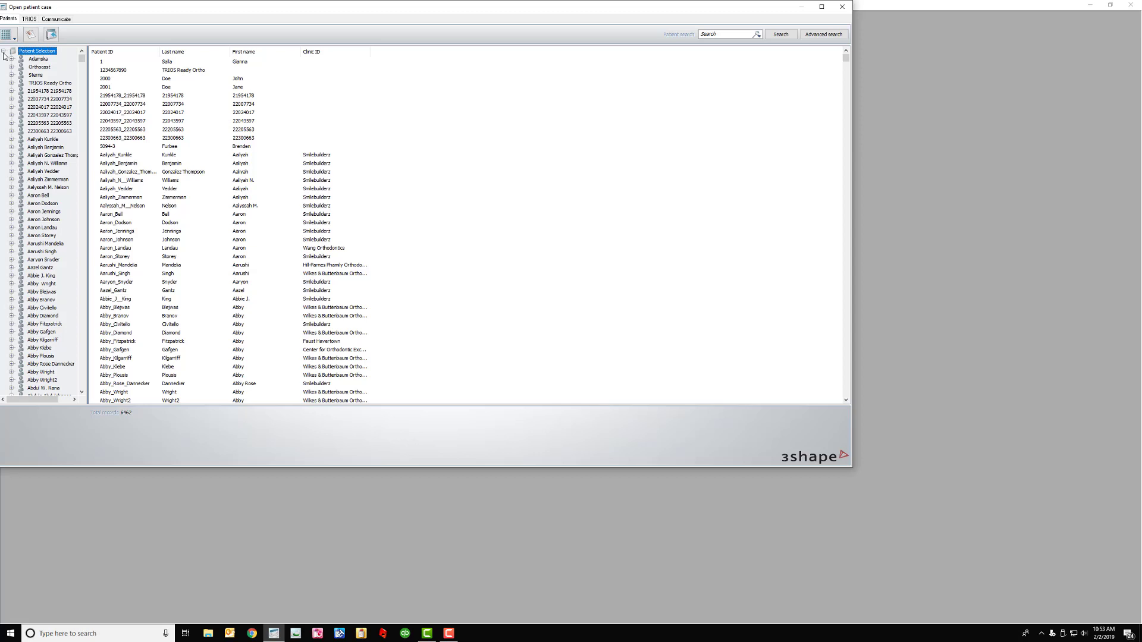
pyautogui.click(32, 38)
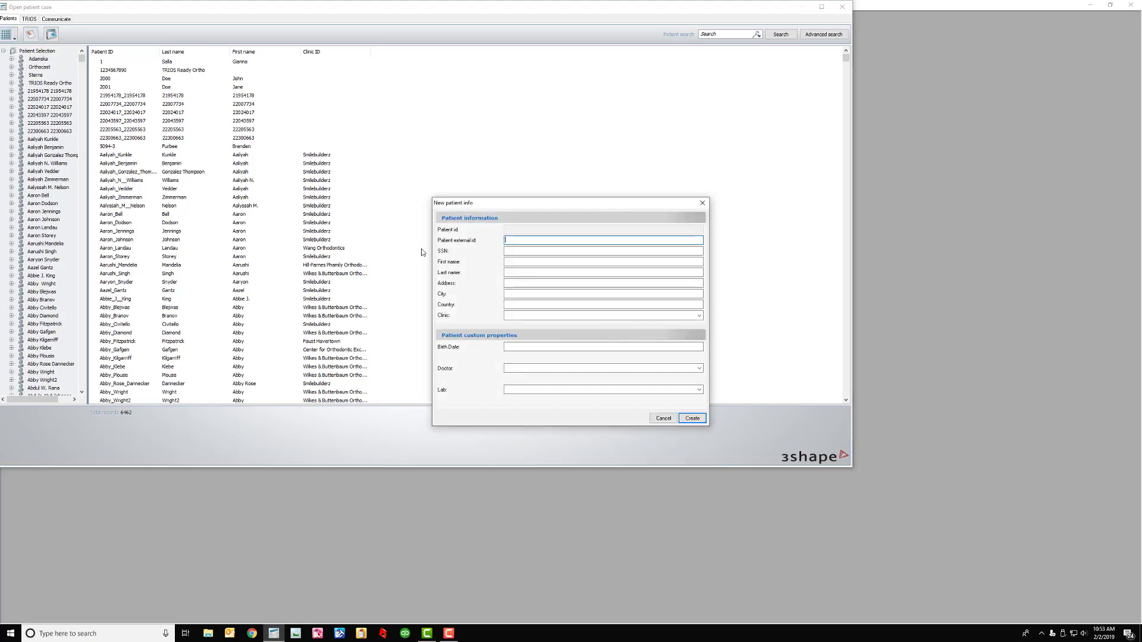
pyautogui.click(512, 263)
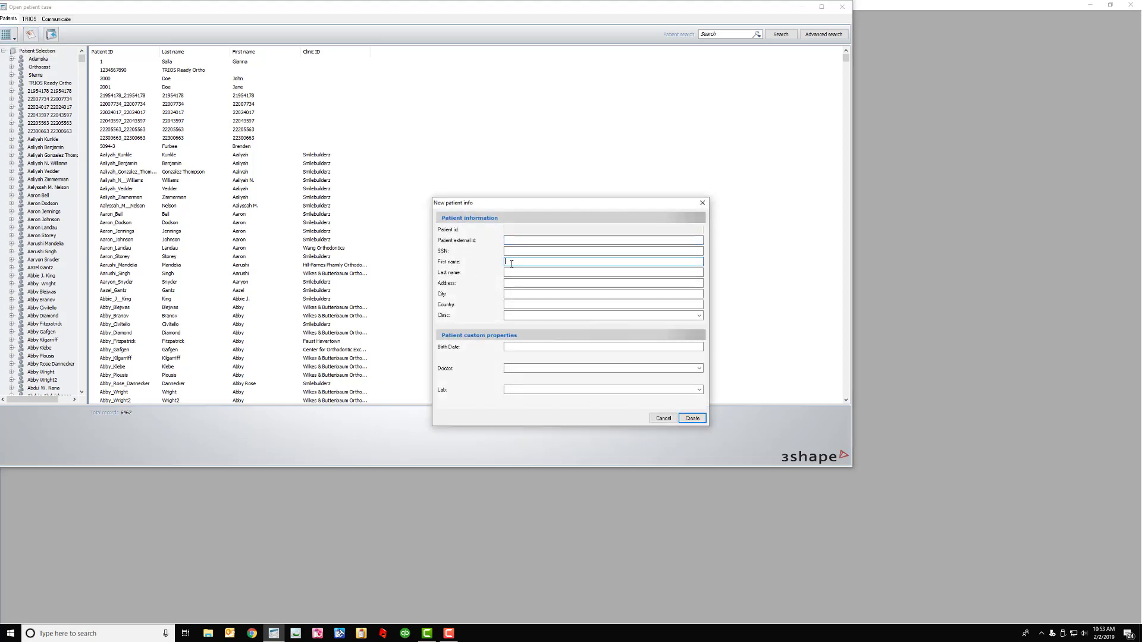
pyautogui.press('Tab')
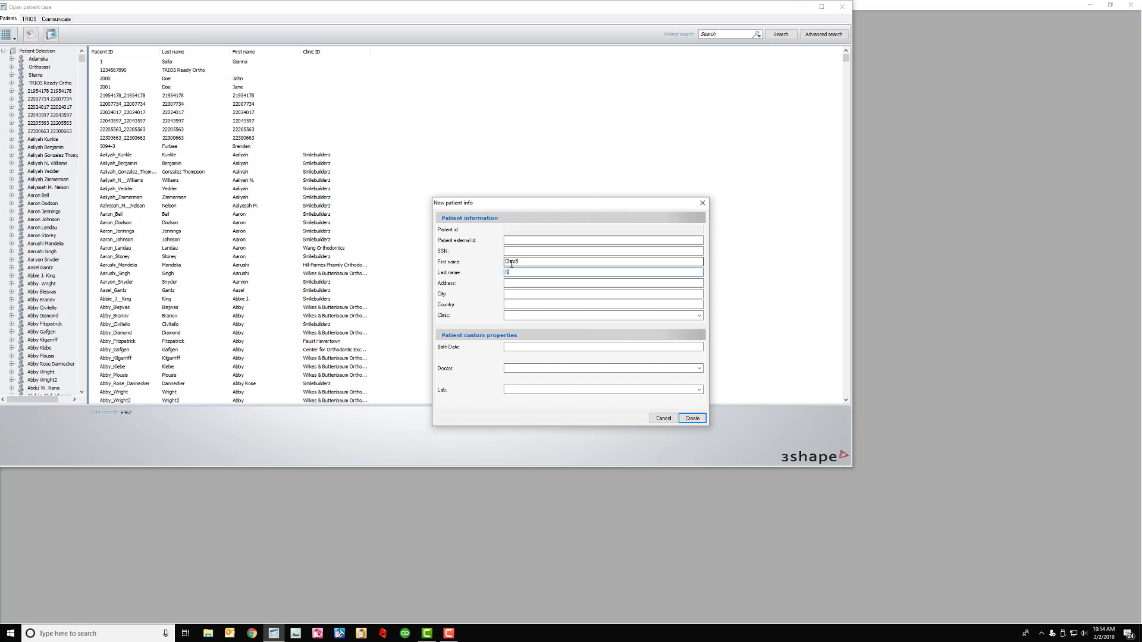
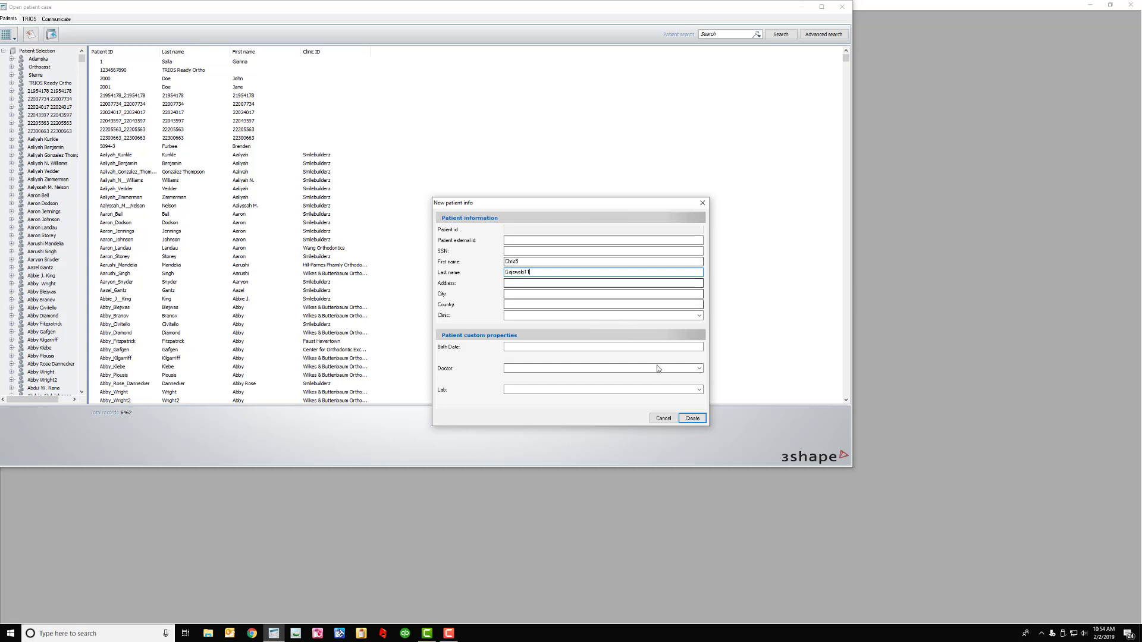
pyautogui.click(693, 419)
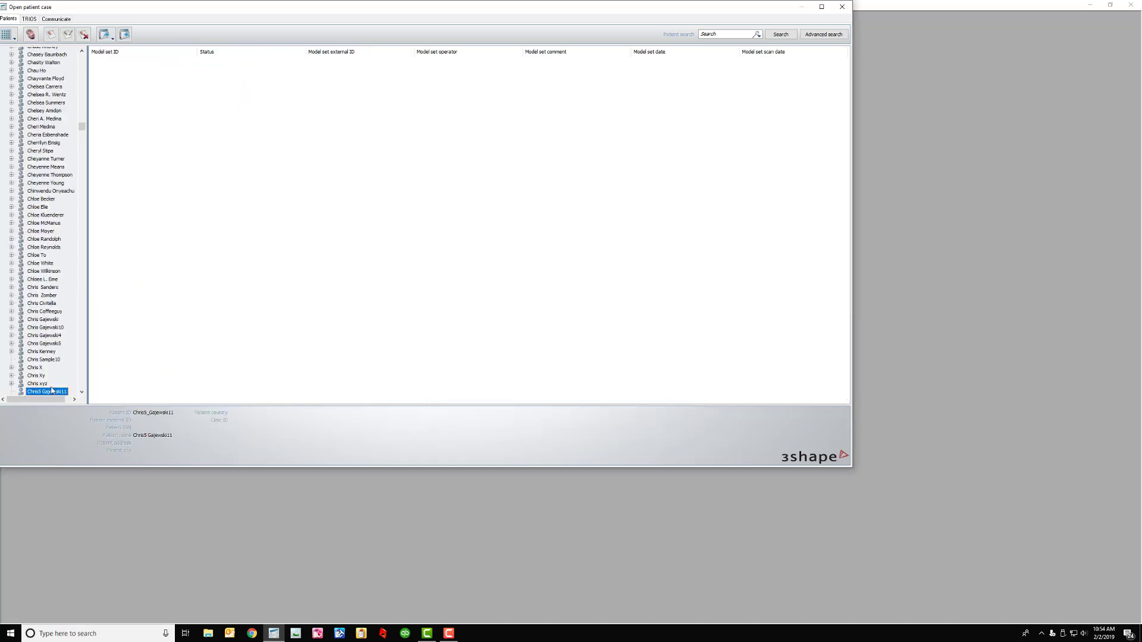
# Add a new model set (ID 02012019) for the new patient
pyautogui.rightClick(53, 392)
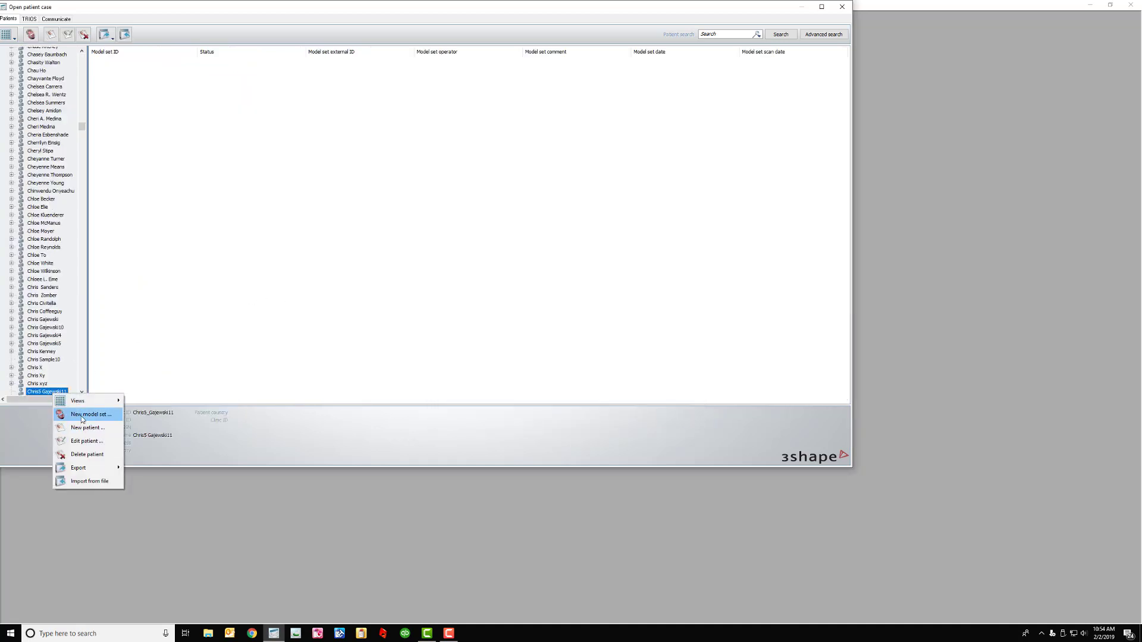
pyautogui.click(75, 415)
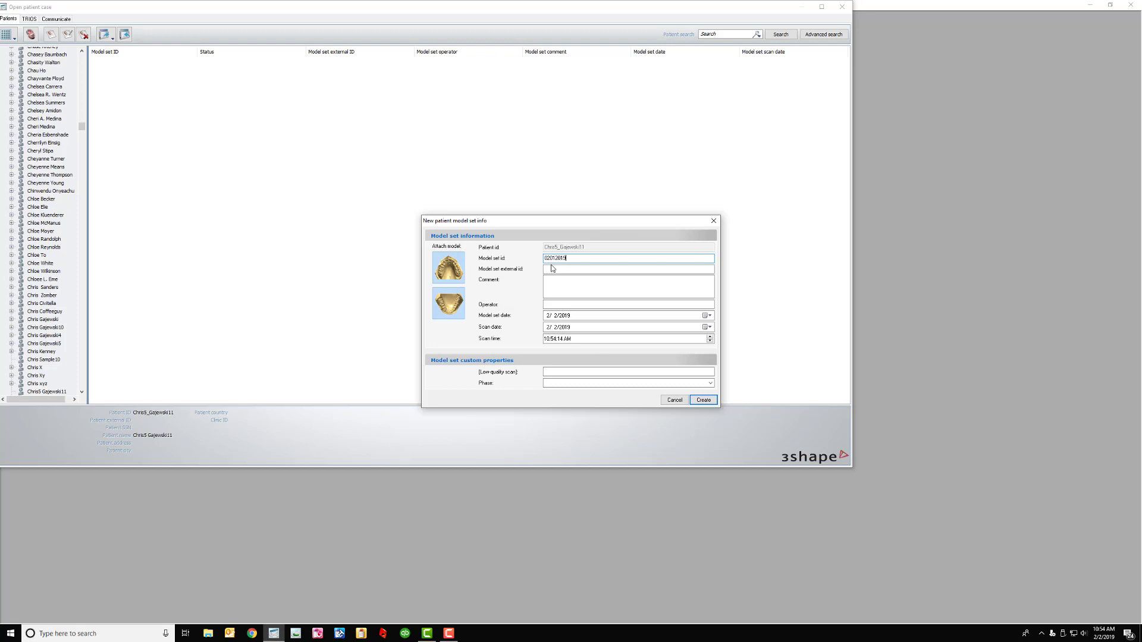
pyautogui.click(702, 399)
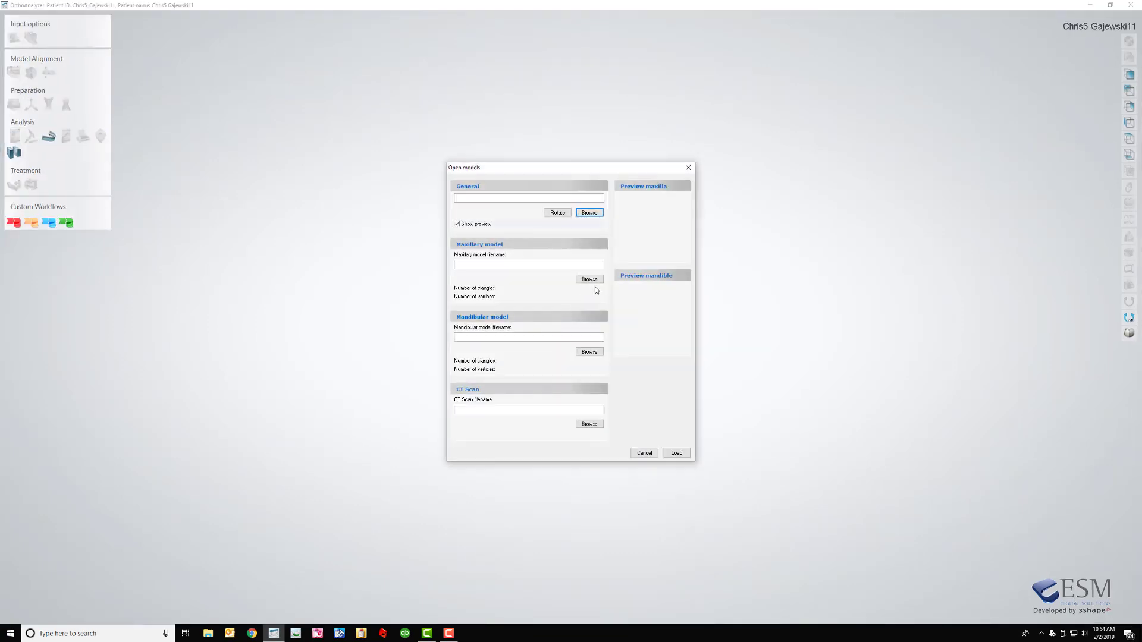
# Load Me_U.stl as the maxillary and Me_l.stl as the mandibular model, then close OrthoAnalyzer
pyautogui.click(589, 280)
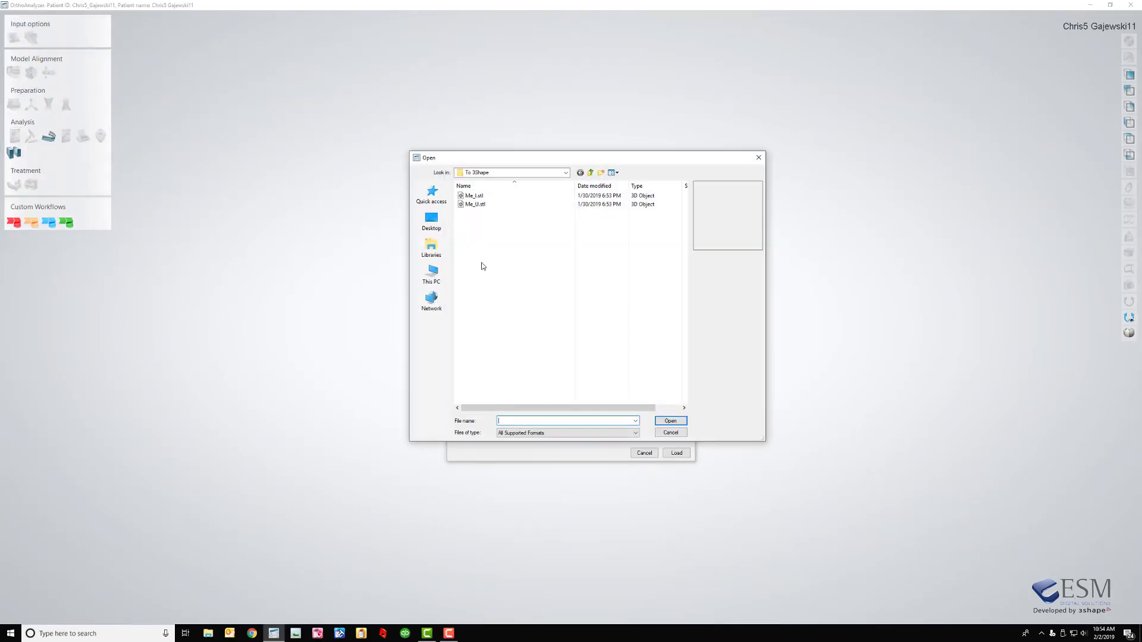
pyautogui.click(475, 206)
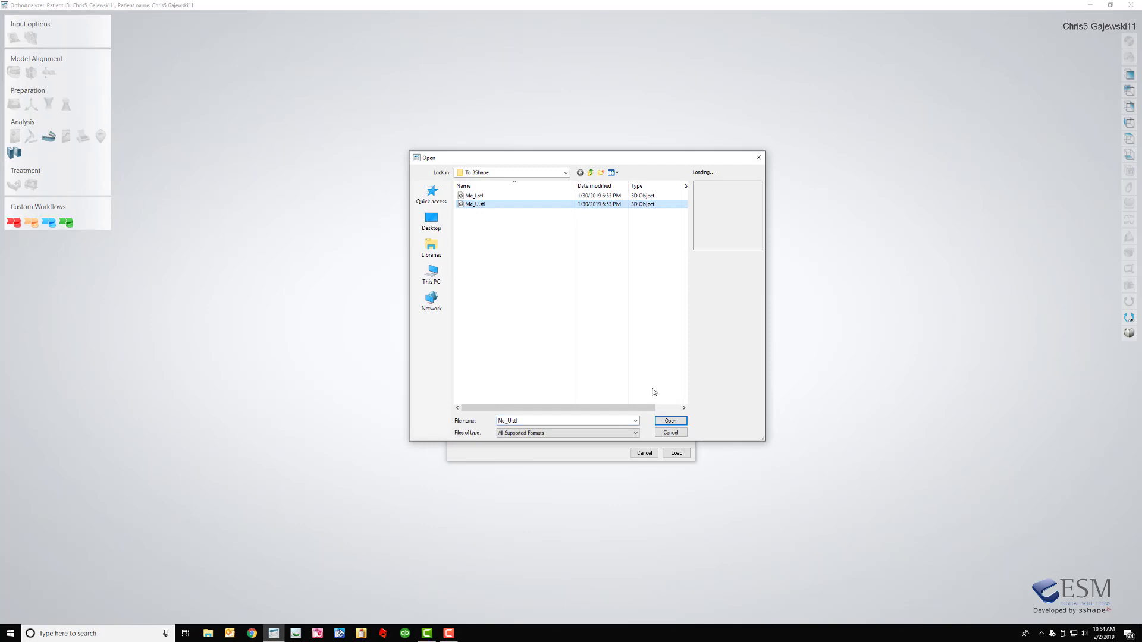
pyautogui.click(670, 422)
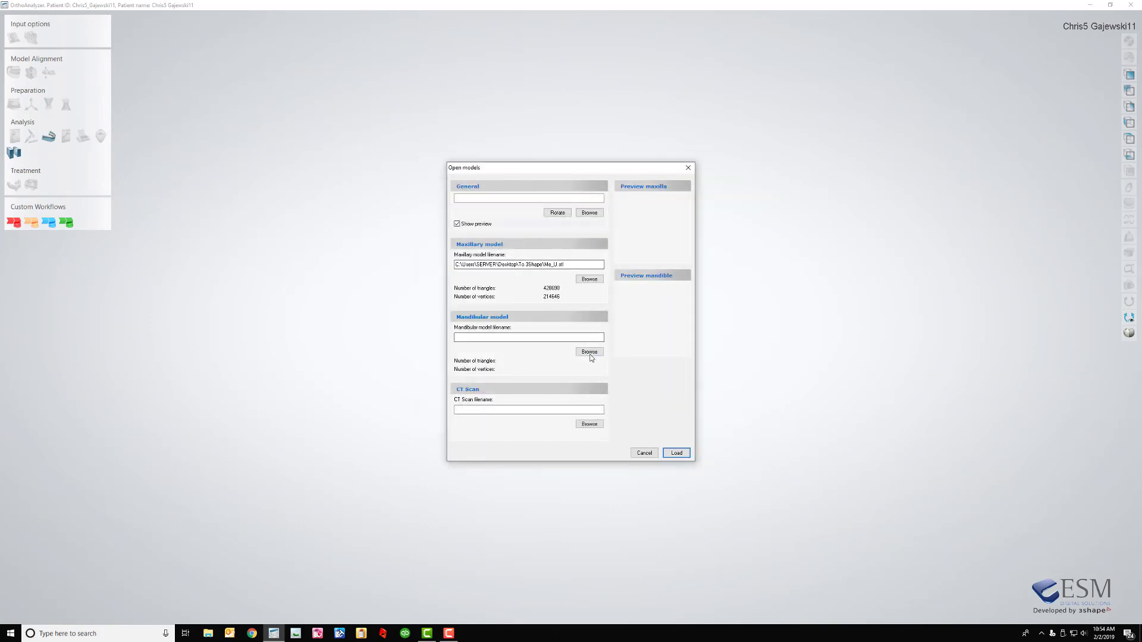
pyautogui.click(590, 352)
pyautogui.click(474, 196)
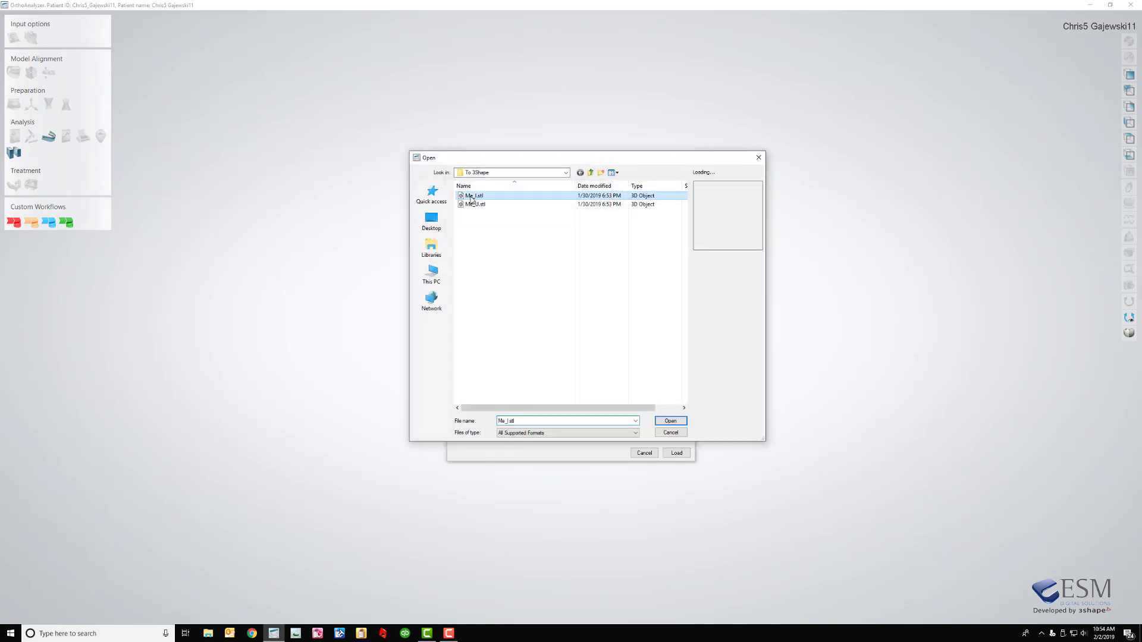
pyautogui.click(671, 422)
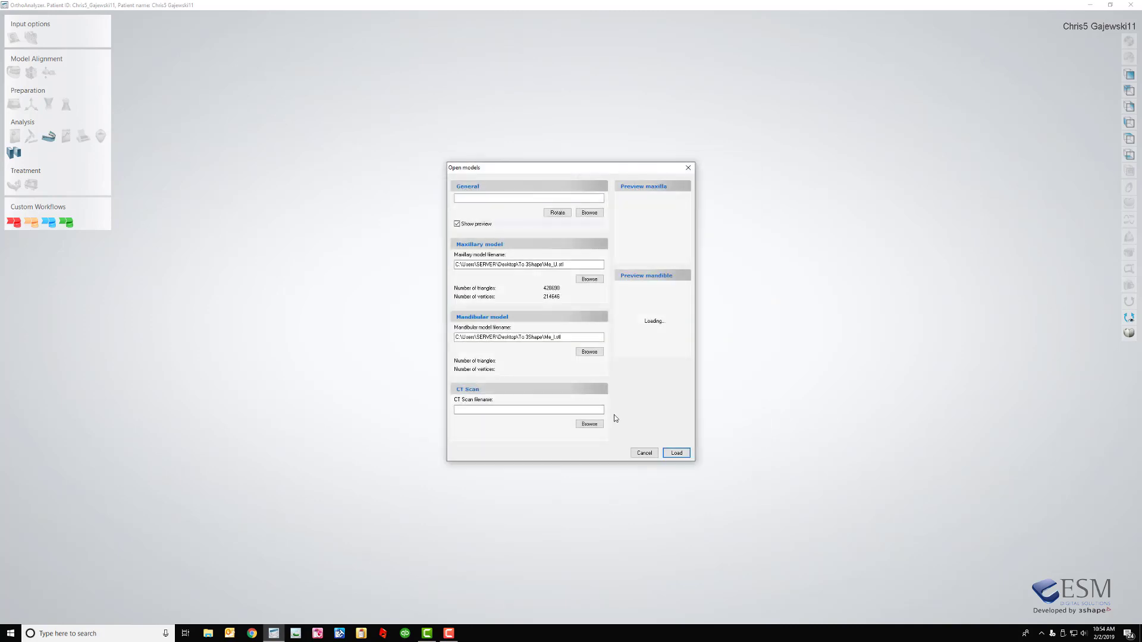
pyautogui.click(677, 453)
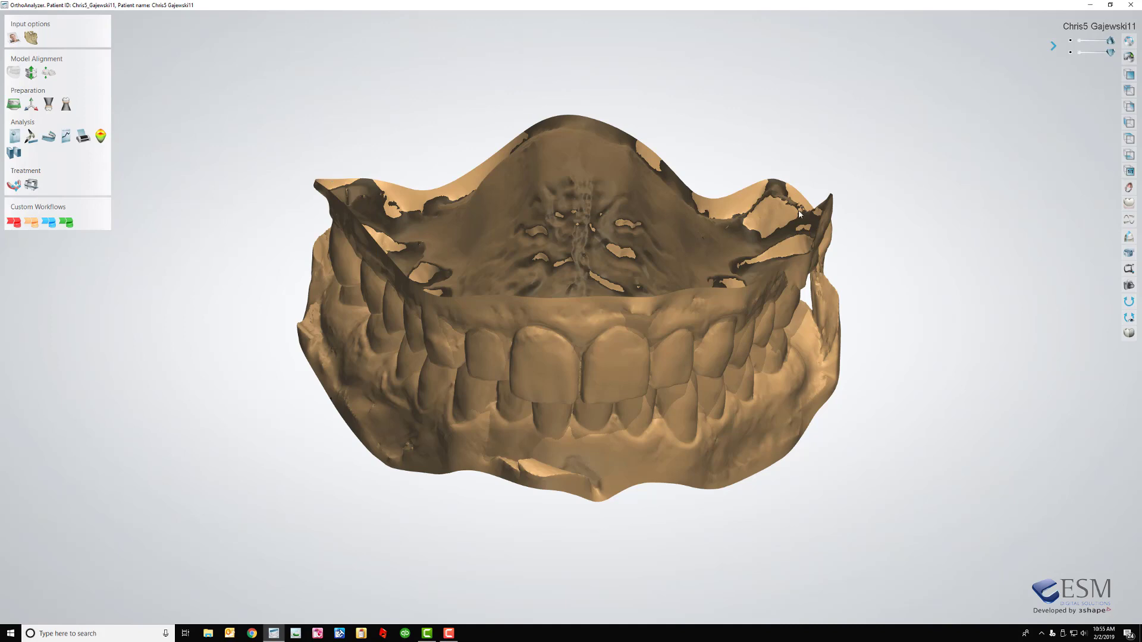
pyautogui.click(1132, 6)
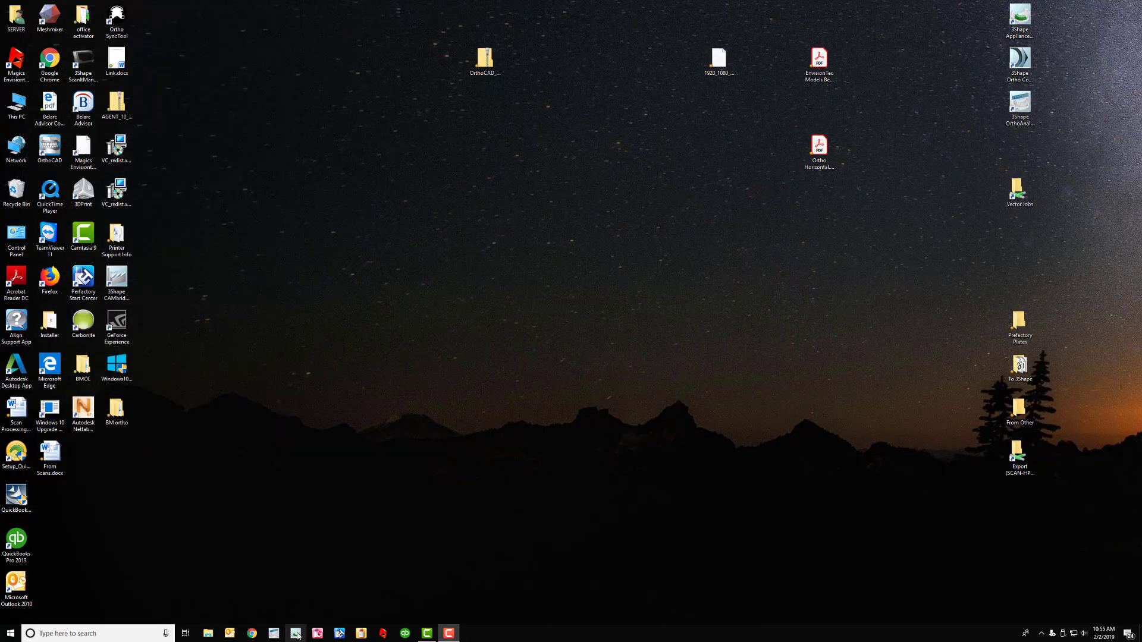
# In Appliance Designer, search for the patient by surname and prepare their 2/2/2019 model set
pyautogui.click(296, 634)
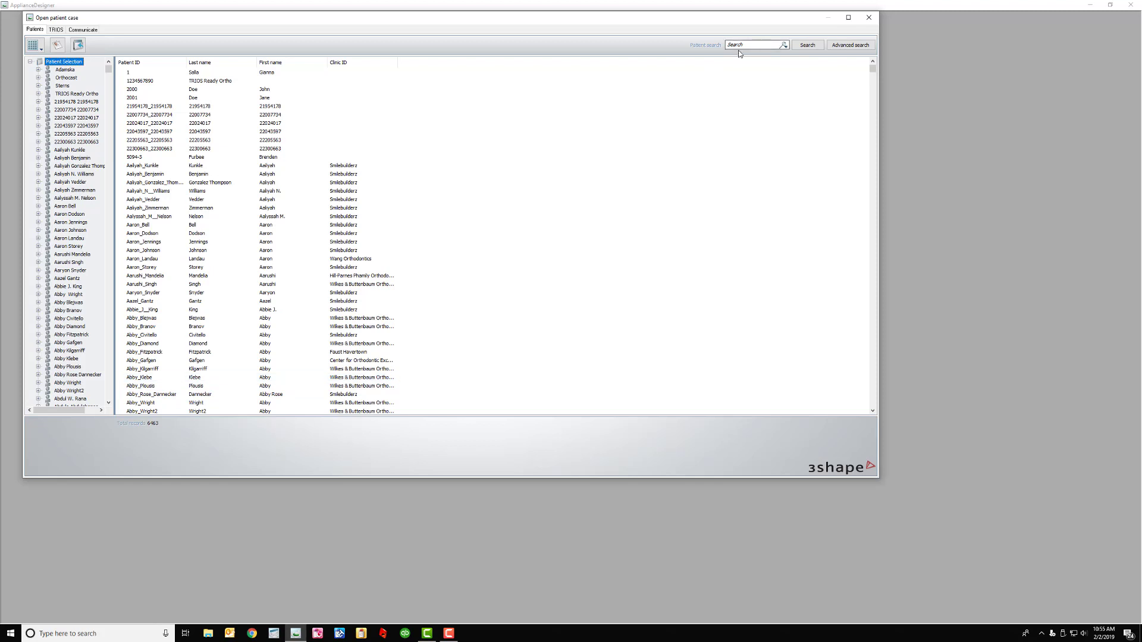
pyautogui.click(740, 44)
pyautogui.press('Return')
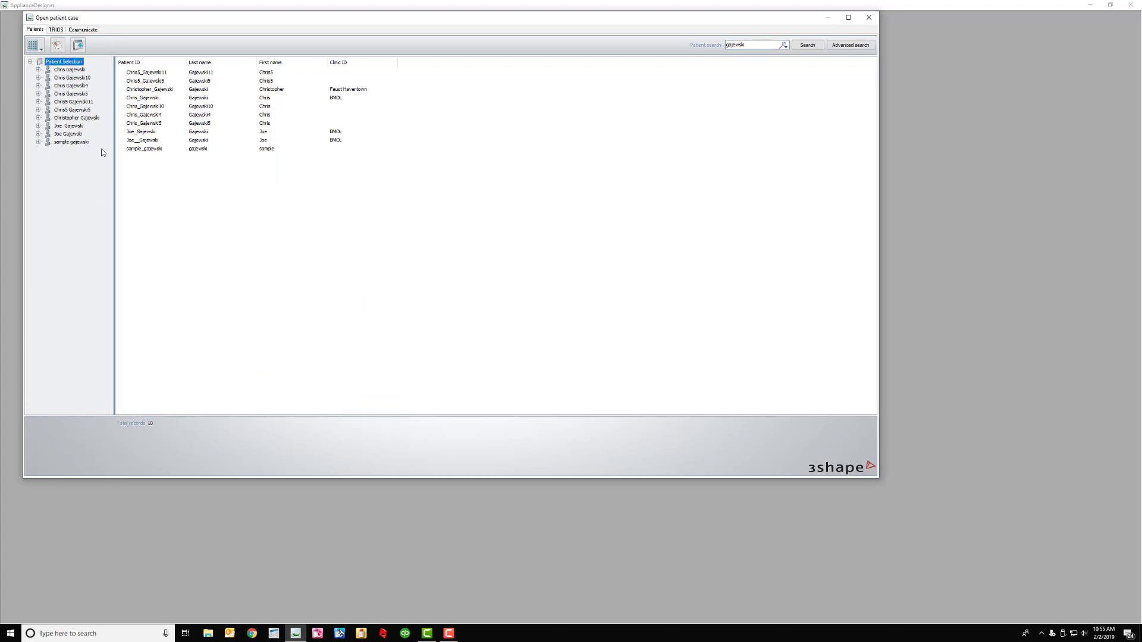
pyautogui.click(87, 103)
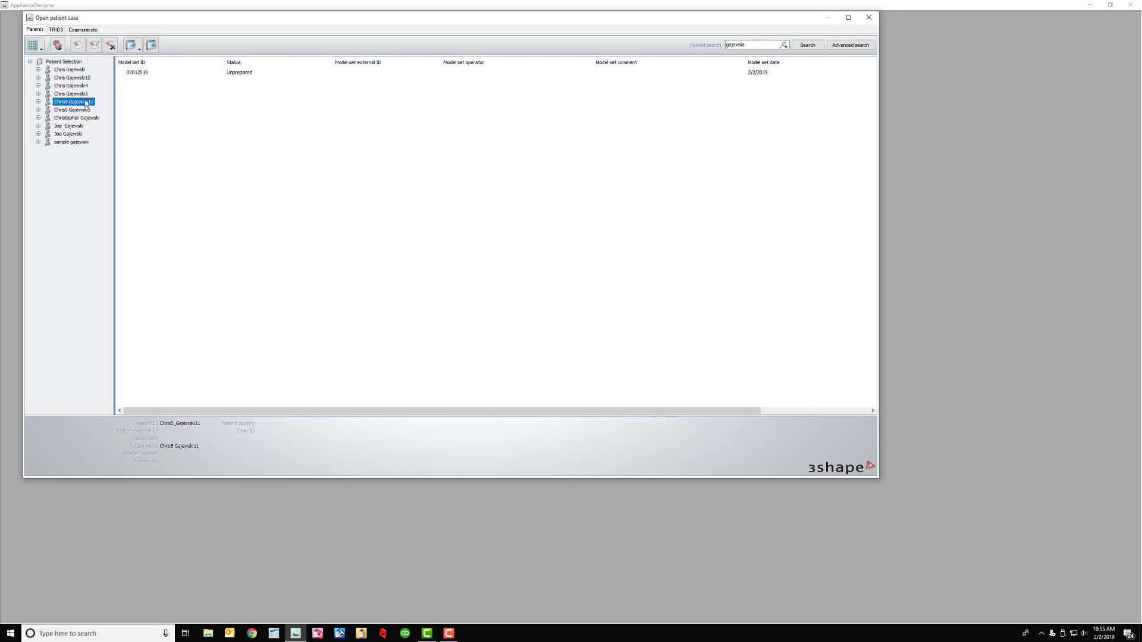
pyautogui.click(38, 101)
pyautogui.rightClick(72, 112)
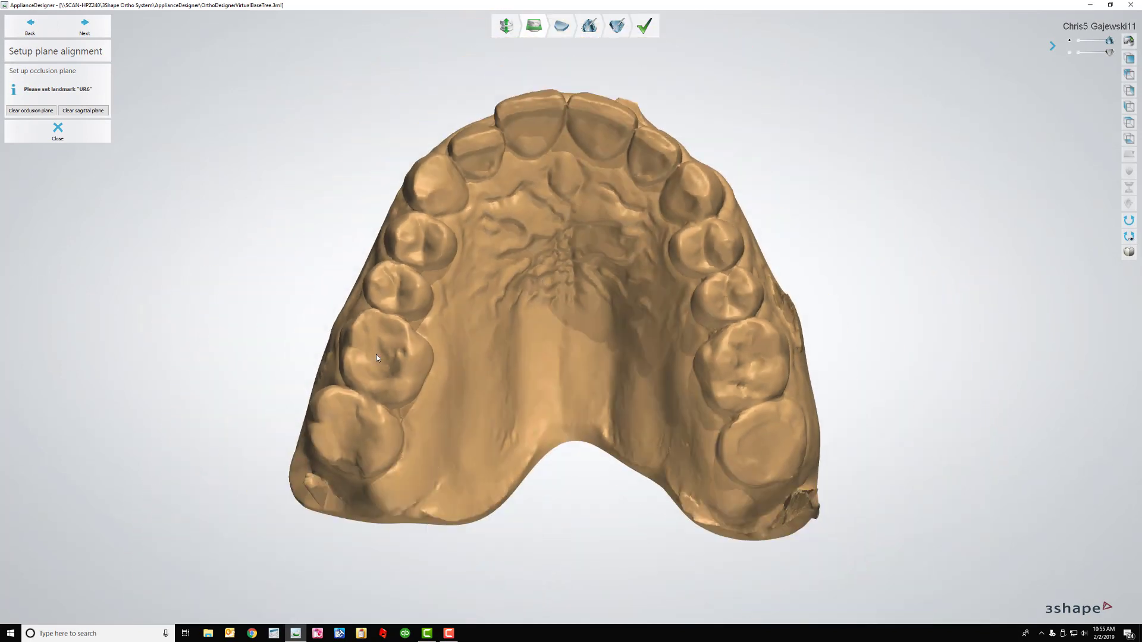
# Place landmarks UR6, UR1-UL1 and UL6, then draw the sagittal plane down the palate midline
pyautogui.click(376, 355)
pyautogui.click(597, 107)
pyautogui.click(748, 369)
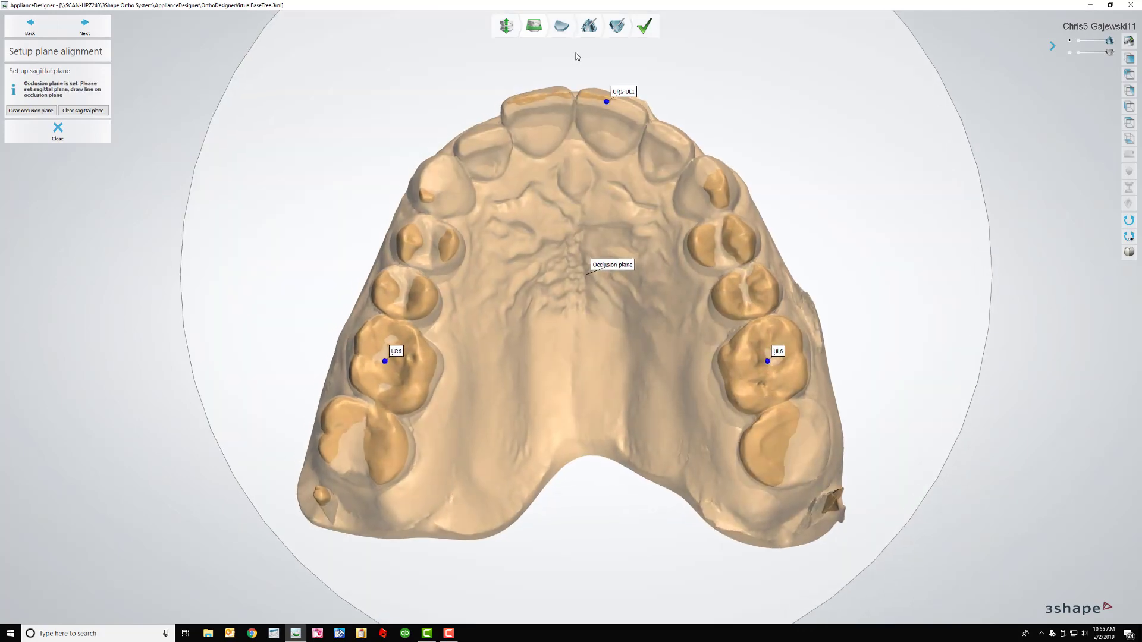
pyautogui.moveTo(583, 180); pyautogui.dragTo(576, 598)
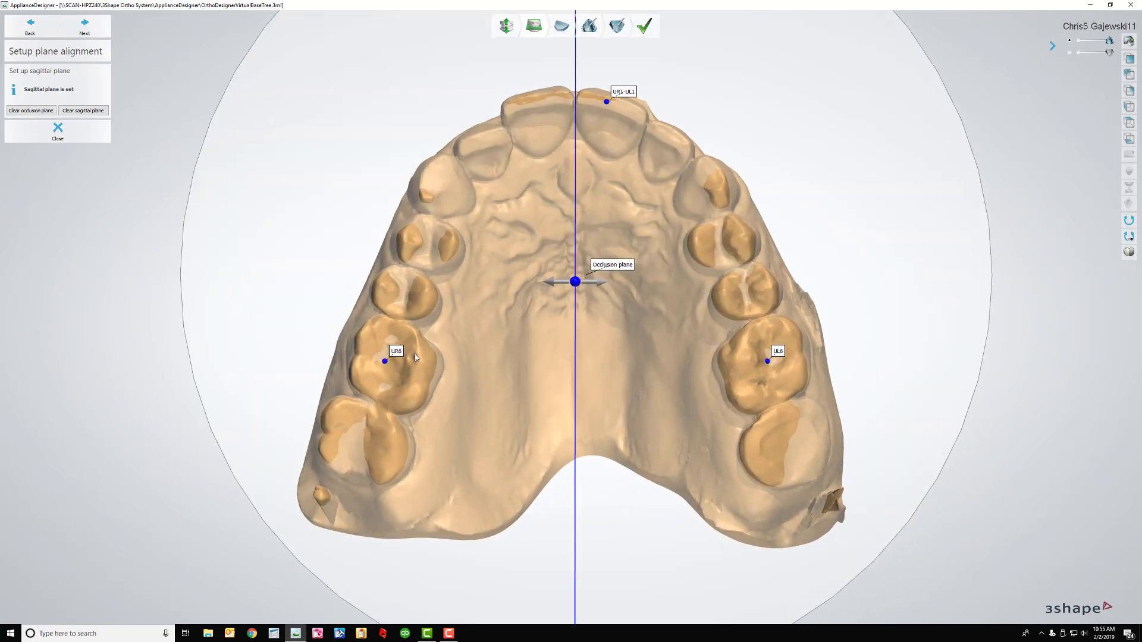
pyautogui.click(90, 31)
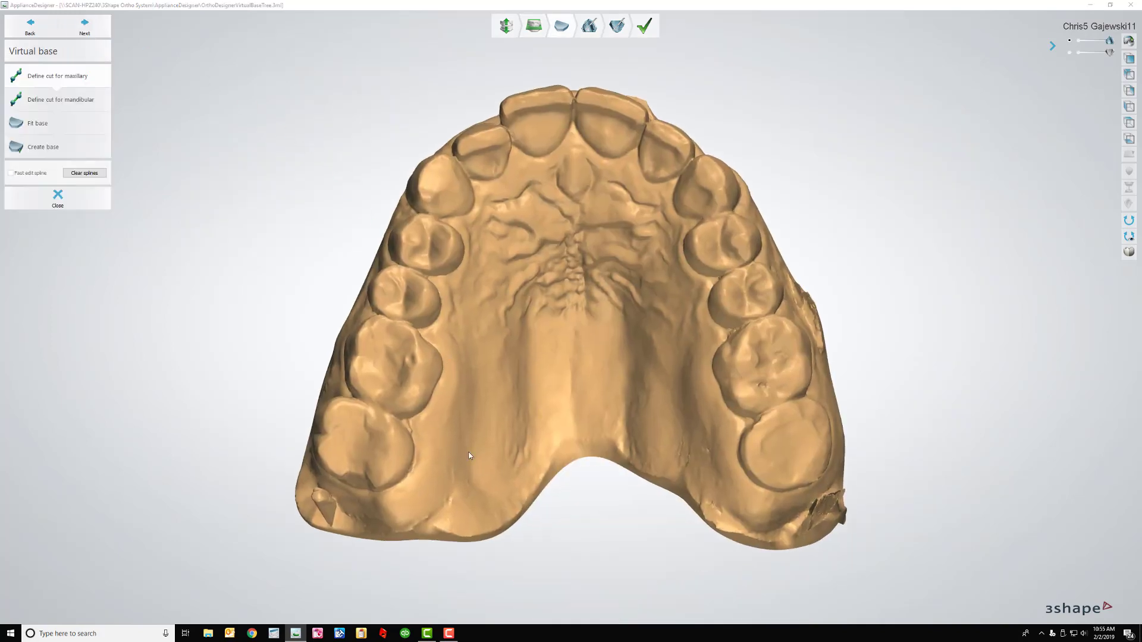
# Start the upper jaw cut line across the palate and around the back molars
pyautogui.click(446, 506)
pyautogui.click(527, 446)
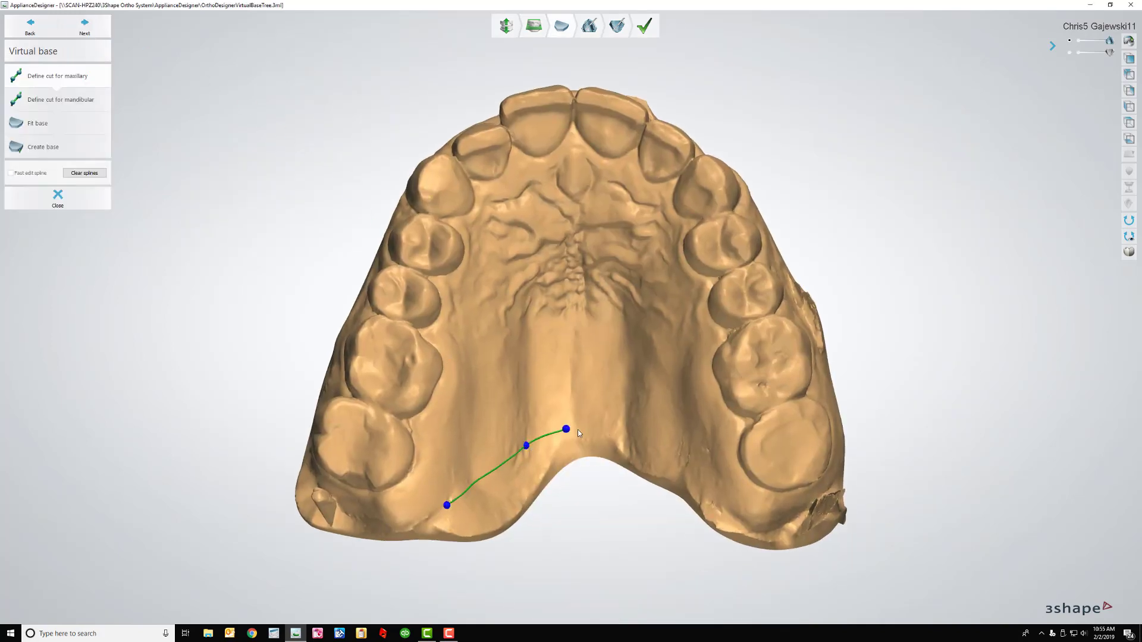
pyautogui.click(640, 434)
pyautogui.click(697, 474)
pyautogui.click(760, 510)
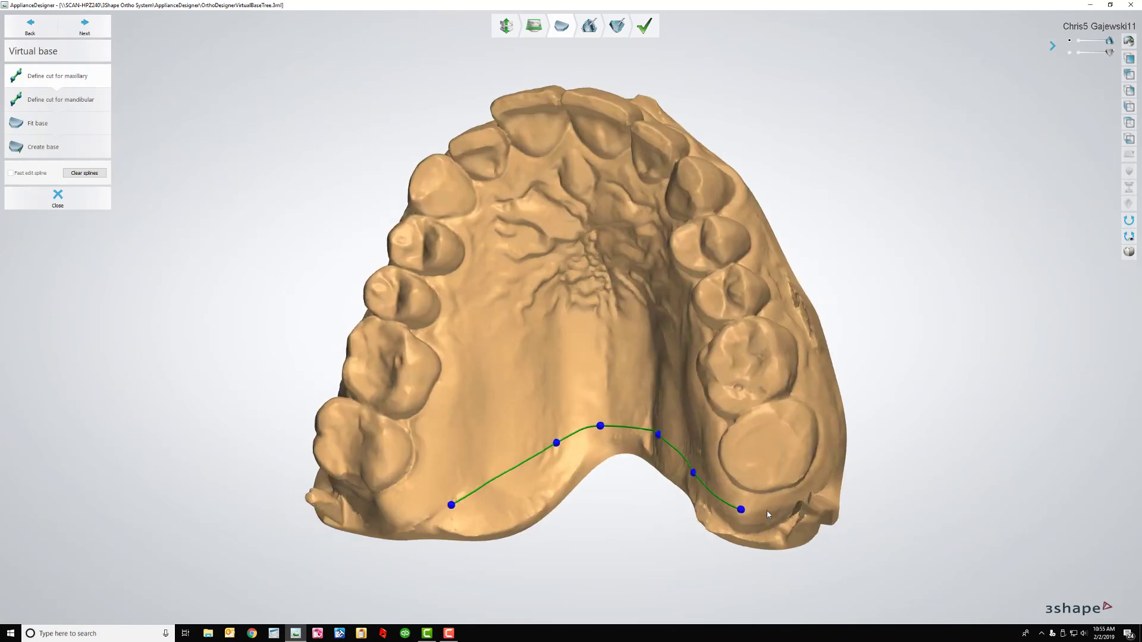
pyautogui.click(772, 508)
pyautogui.click(820, 478)
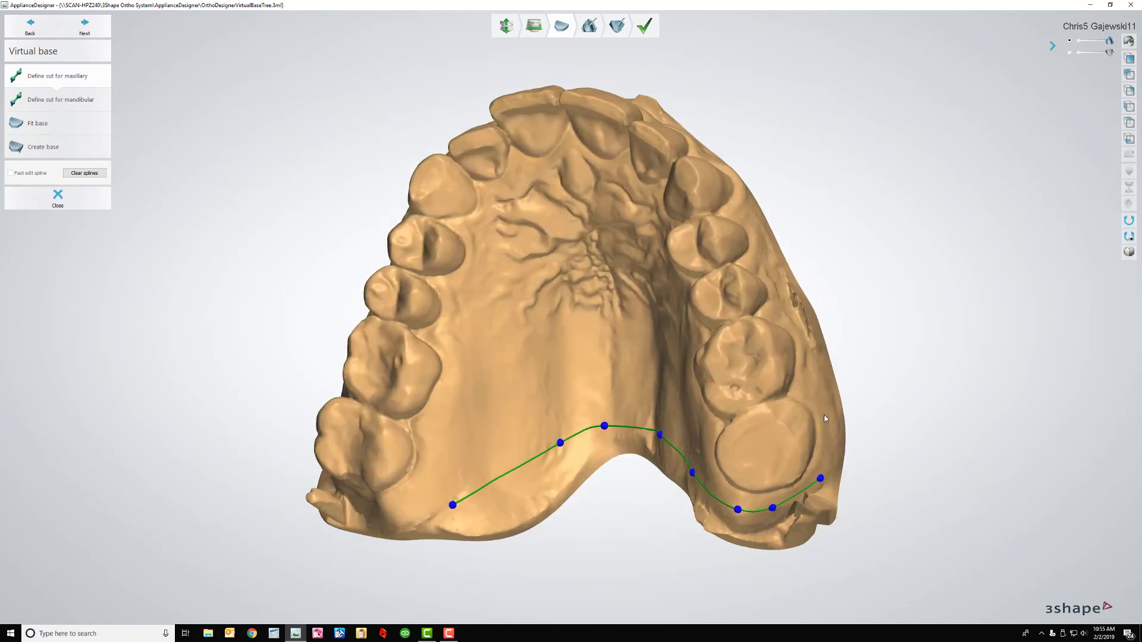
pyautogui.moveTo(825, 419); pyautogui.dragTo(769, 398, button='right')
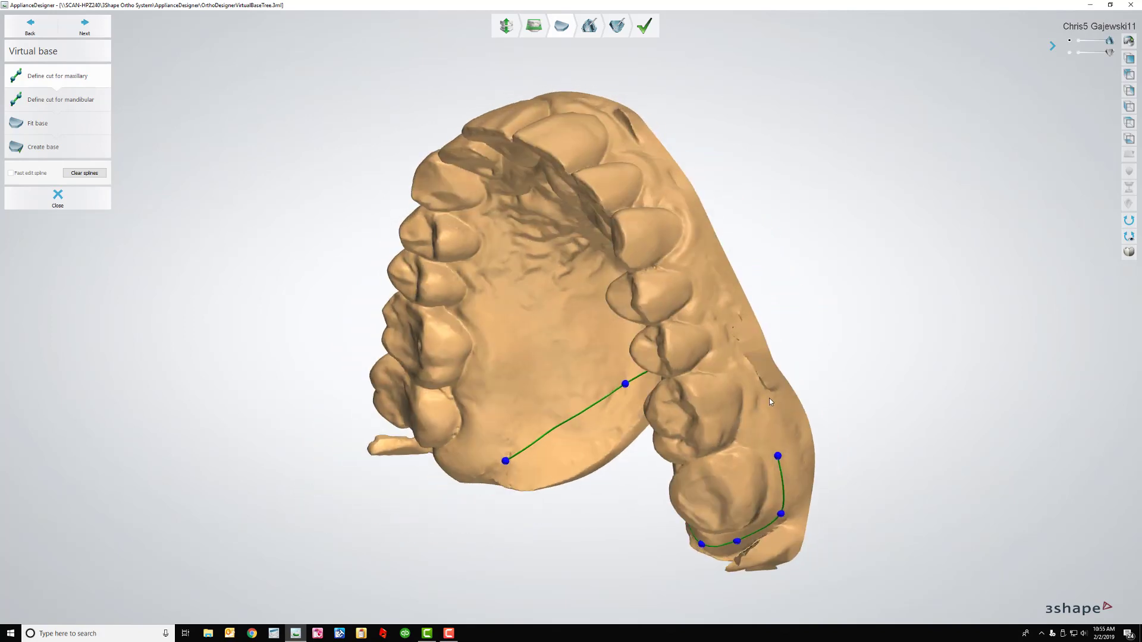
pyautogui.click(709, 269)
pyautogui.moveTo(652, 165); pyautogui.dragTo(644, 219, button='right')
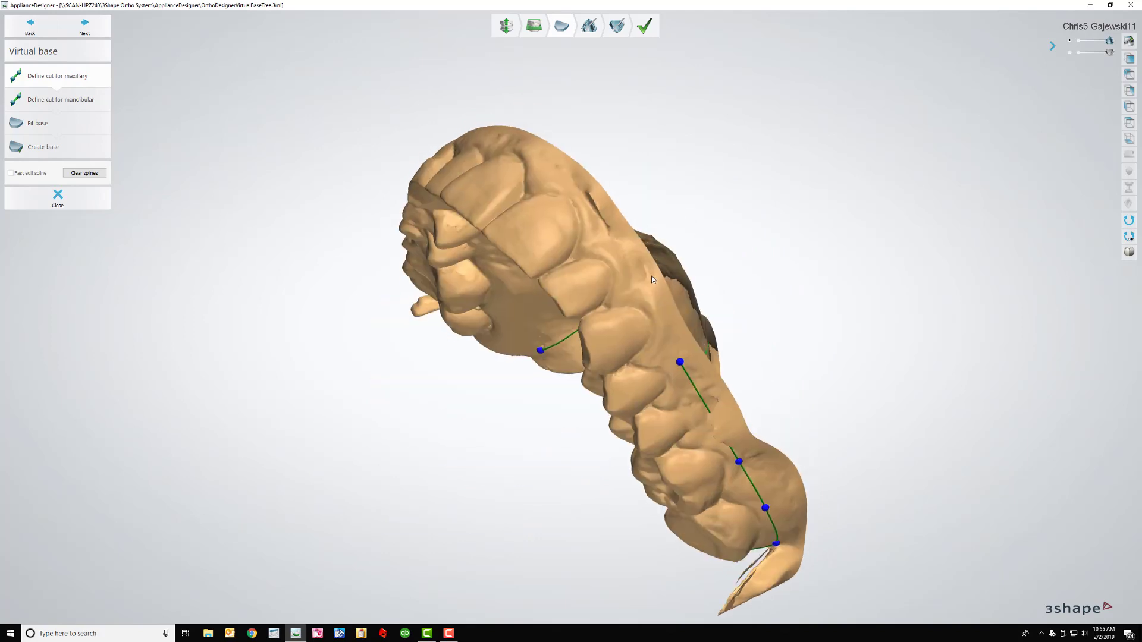
pyautogui.click(591, 212)
pyautogui.click(514, 135)
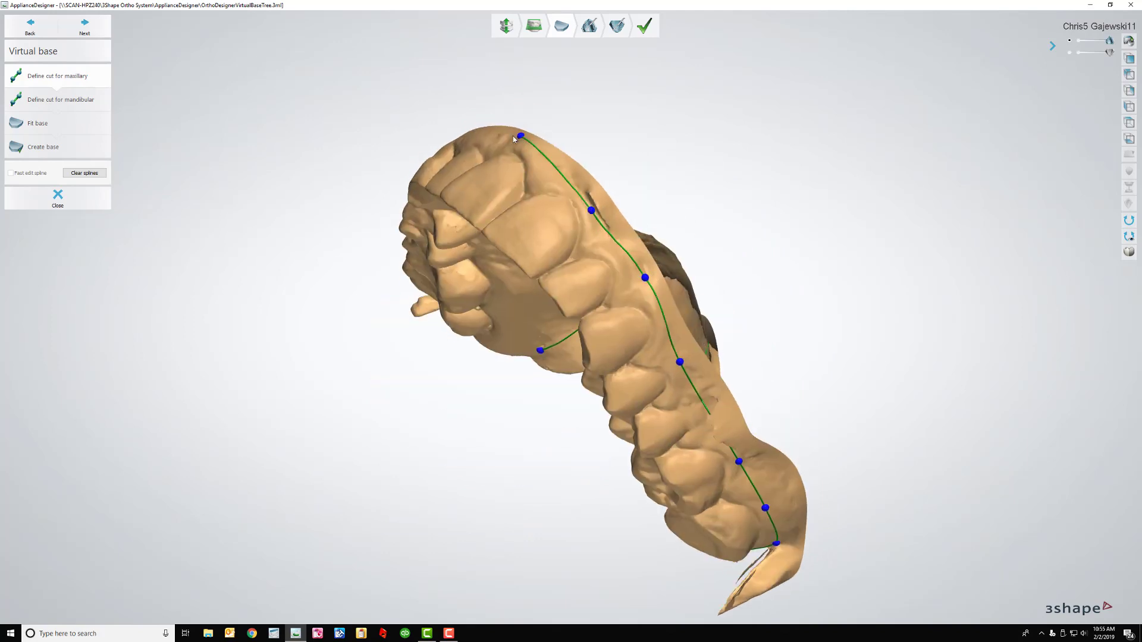
# Finish the upper cut line along the outer gum and close it at its start
pyautogui.moveTo(514, 135); pyautogui.dragTo(538, 206, button='right')
pyautogui.click(536, 202)
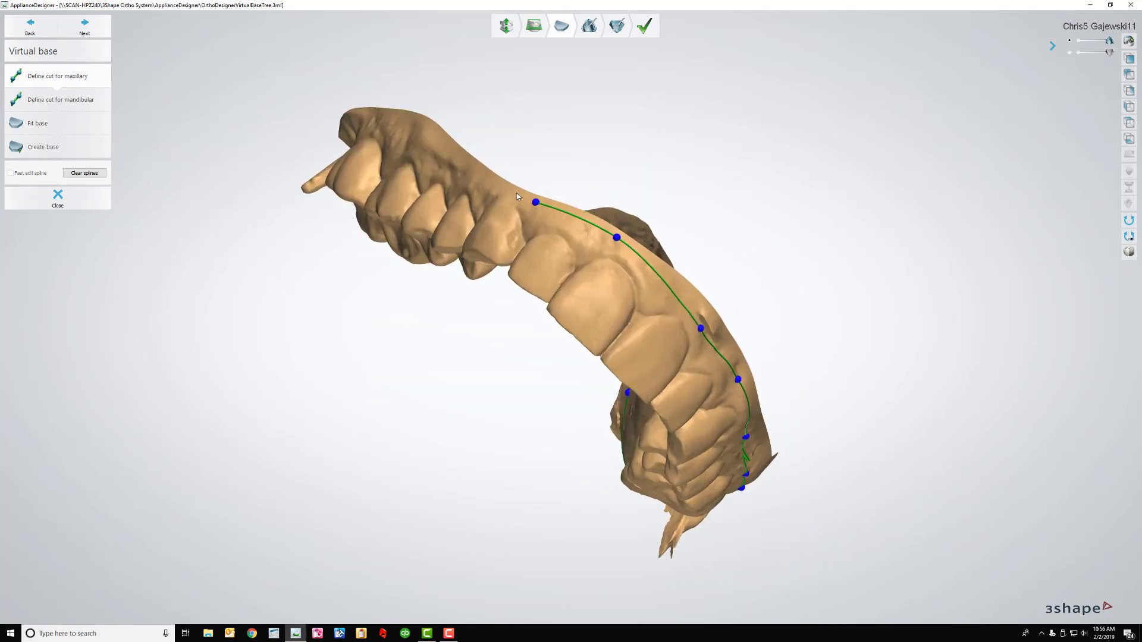
pyautogui.click(452, 159)
pyautogui.moveTo(395, 128); pyautogui.dragTo(419, 131, button='right')
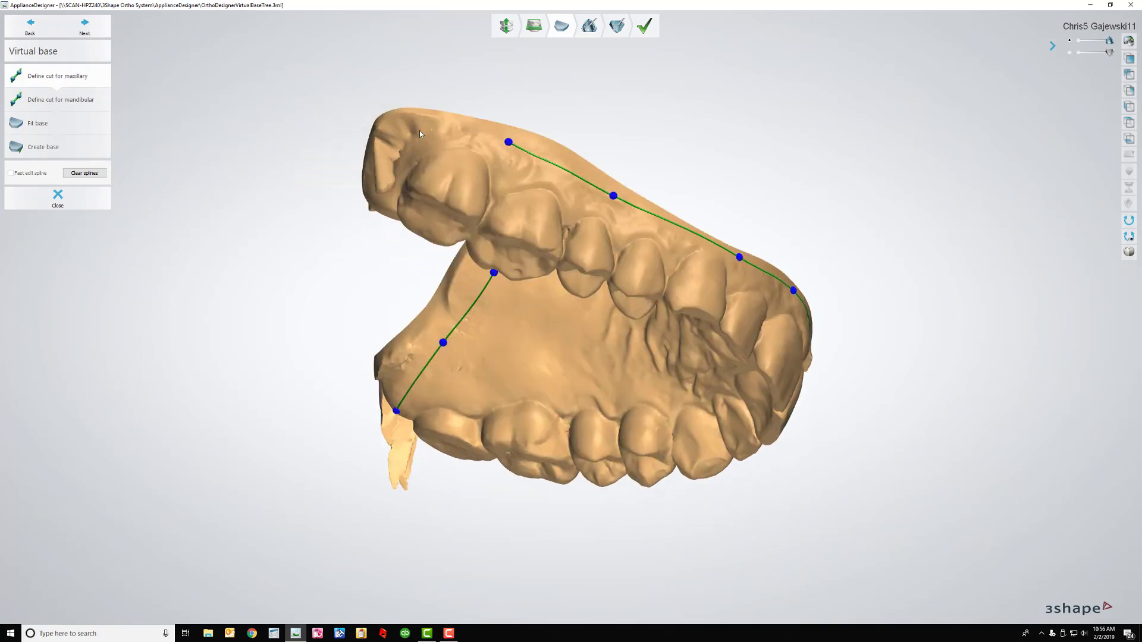
pyautogui.click(424, 131)
pyautogui.moveTo(379, 202); pyautogui.dragTo(402, 137, button='right')
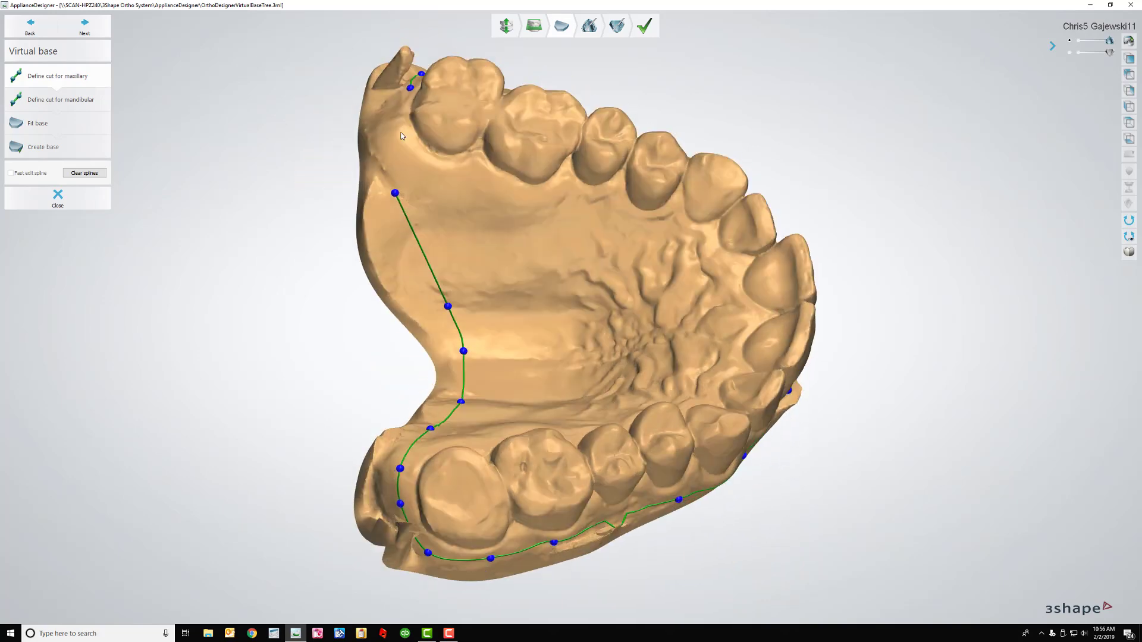
pyautogui.click(388, 130)
pyautogui.click(394, 193)
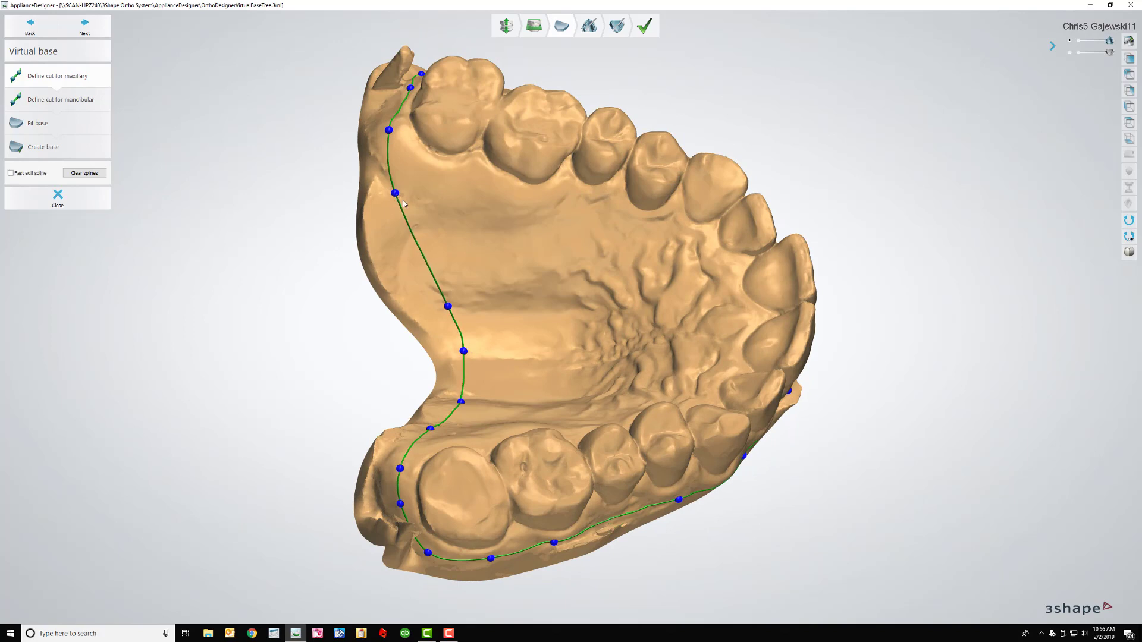
# Start the lower jaw cut line along the gum and down its right side
pyautogui.click(92, 28)
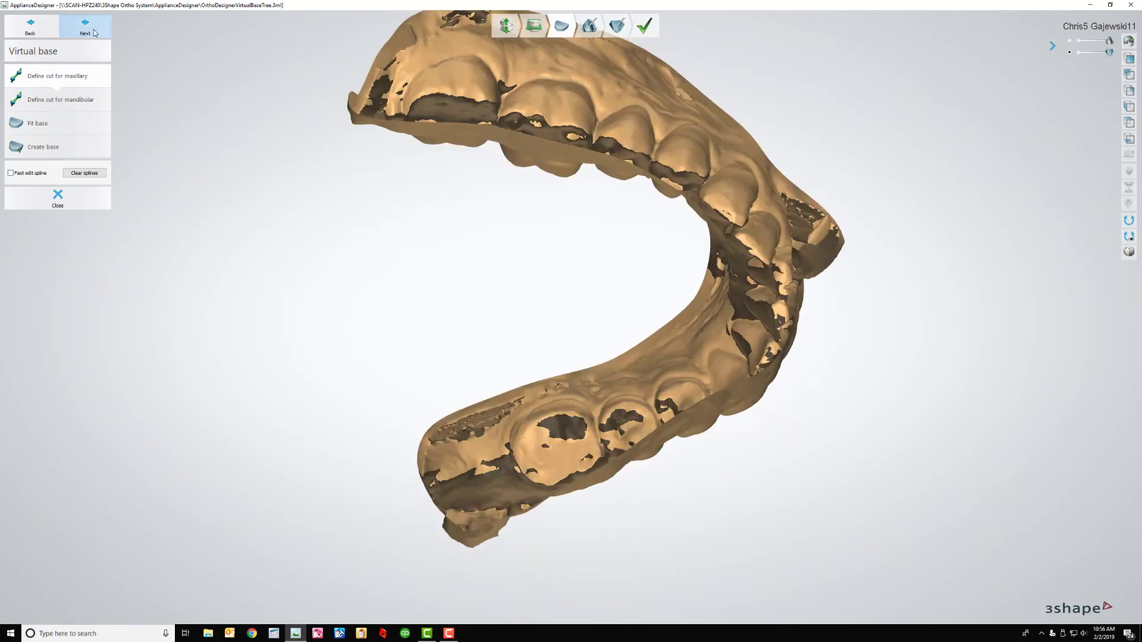
pyautogui.moveTo(545, 288); pyautogui.dragTo(527, 332, button='right')
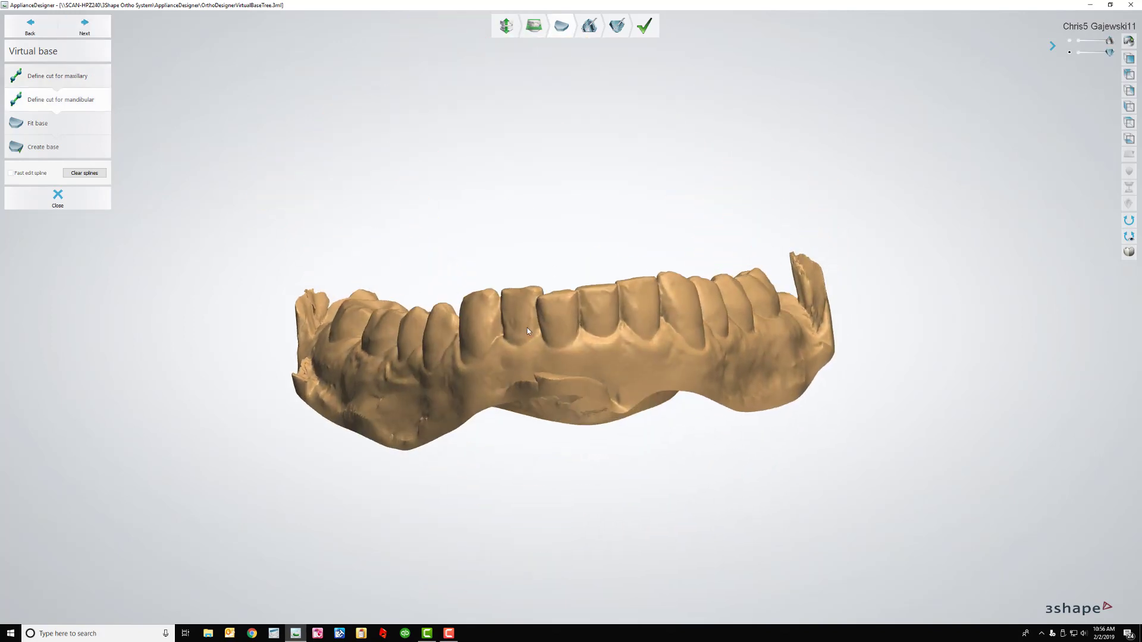
pyautogui.click(488, 371)
pyautogui.click(566, 362)
pyautogui.click(661, 357)
pyautogui.click(711, 365)
pyautogui.click(772, 351)
pyautogui.click(796, 328)
pyautogui.moveTo(796, 327); pyautogui.dragTo(798, 252, button='right')
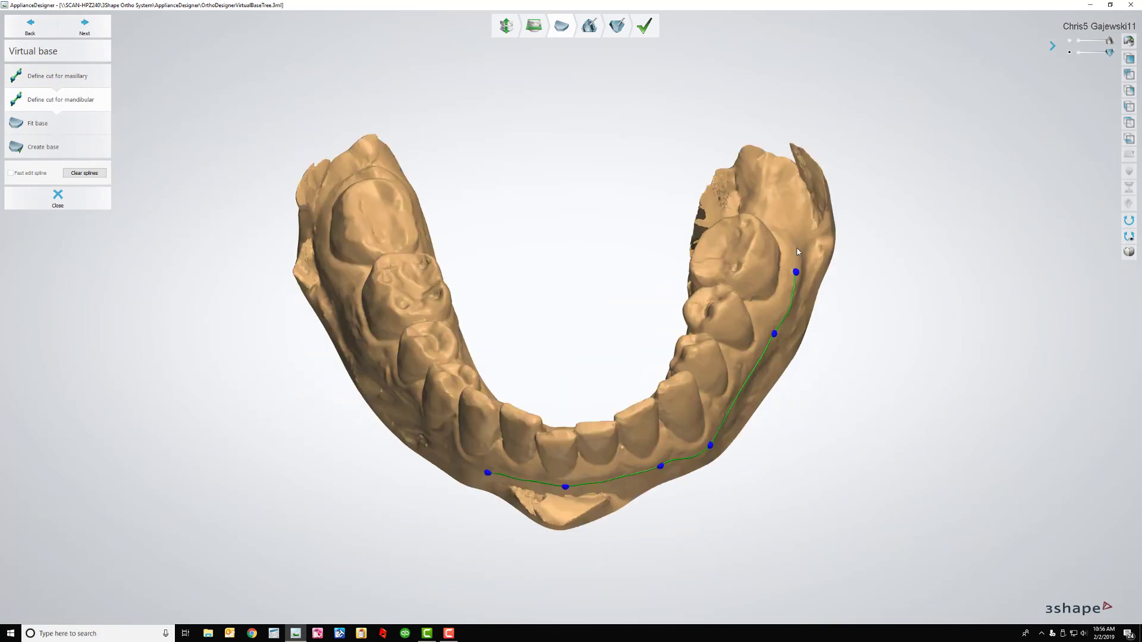
pyautogui.click(753, 185)
pyautogui.moveTo(753, 202); pyautogui.dragTo(665, 173, button='right')
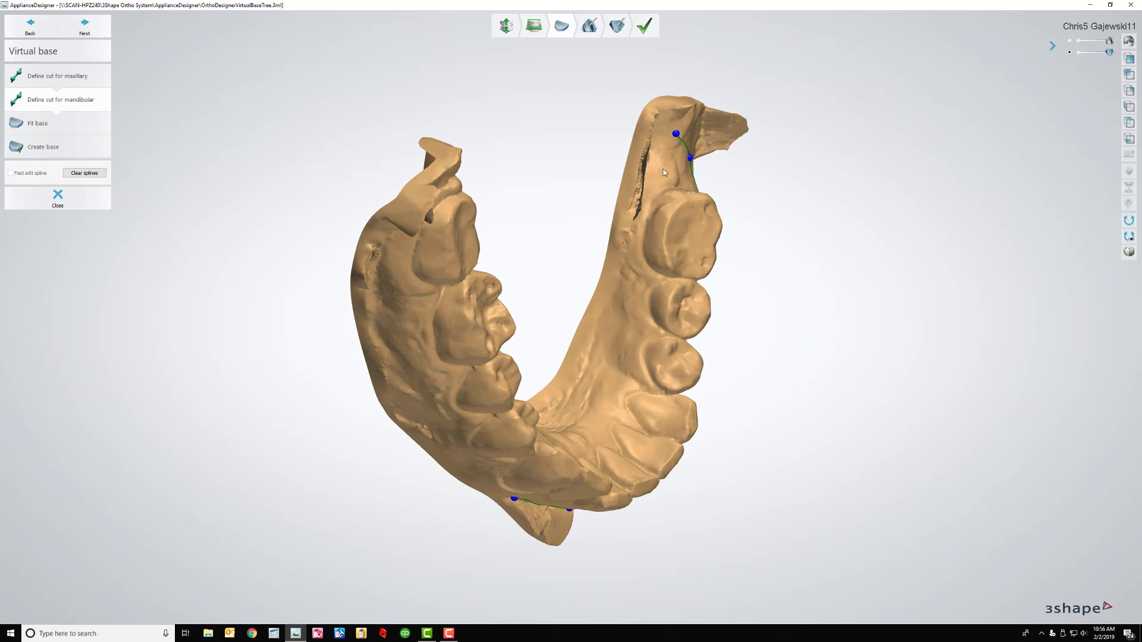
pyautogui.click(637, 224)
pyautogui.click(611, 352)
pyautogui.click(579, 400)
# Continue the lower cut line along the front and left end, then close it
pyautogui.moveTo(562, 432); pyautogui.dragTo(565, 390, button='right')
pyautogui.click(552, 392)
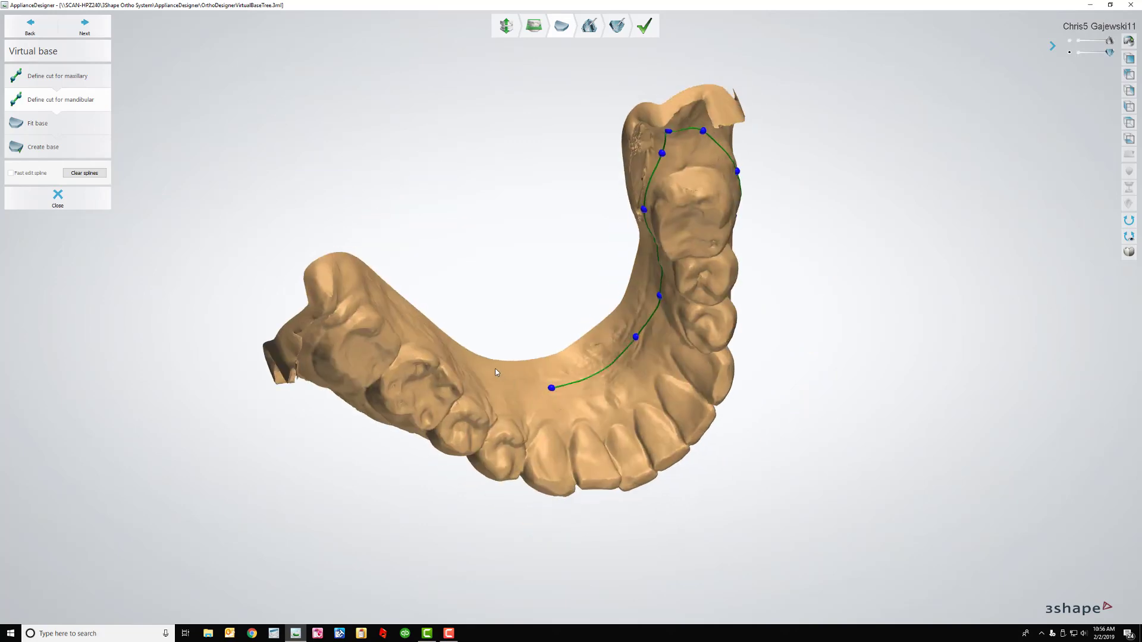
pyautogui.click(494, 369)
pyautogui.moveTo(495, 369); pyautogui.dragTo(440, 329, button='right')
pyautogui.click(440, 330)
pyautogui.click(355, 282)
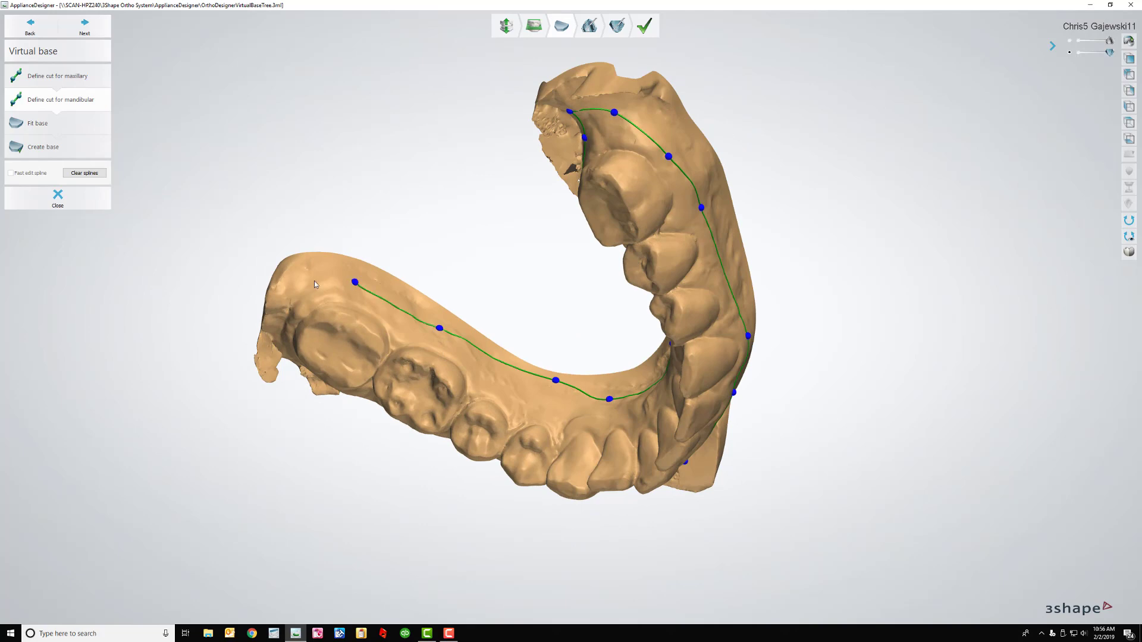
pyautogui.click(313, 281)
pyautogui.moveTo(313, 281); pyautogui.dragTo(312, 258, button='right')
pyautogui.click(277, 349)
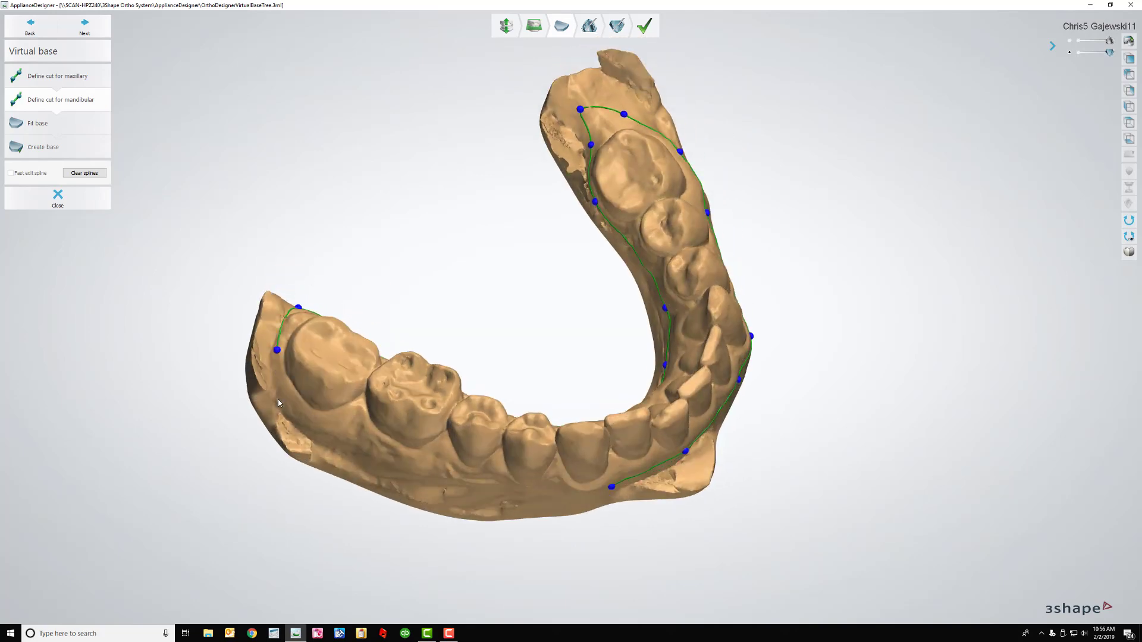
pyautogui.click(288, 407)
pyautogui.moveTo(360, 447); pyautogui.dragTo(405, 421, button='right')
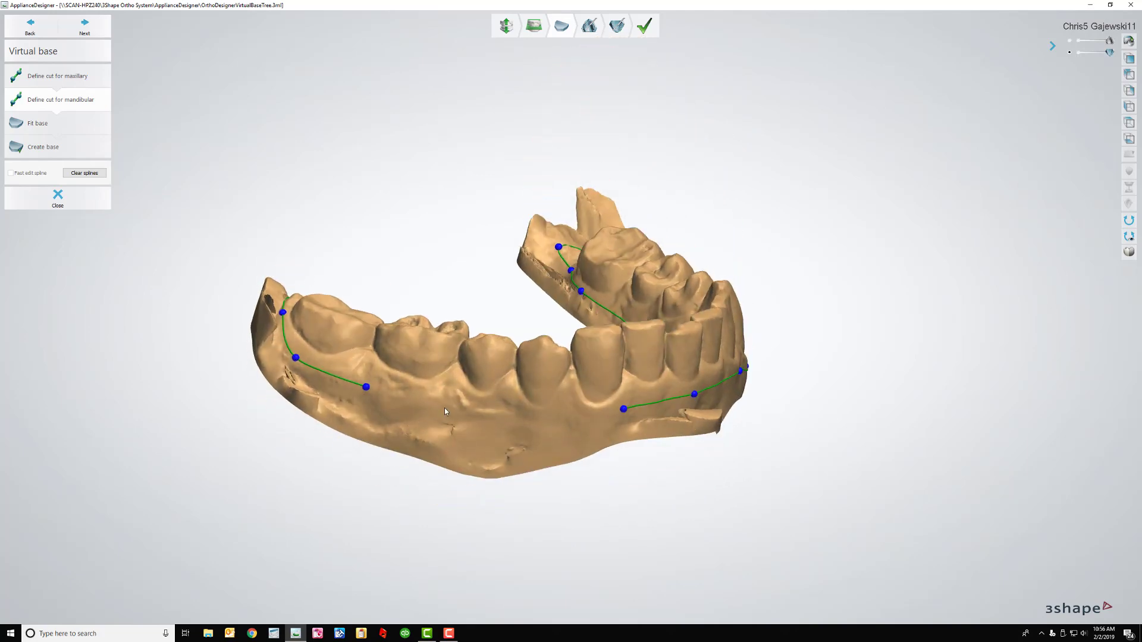
pyautogui.click(446, 408)
pyautogui.click(517, 416)
pyautogui.click(583, 421)
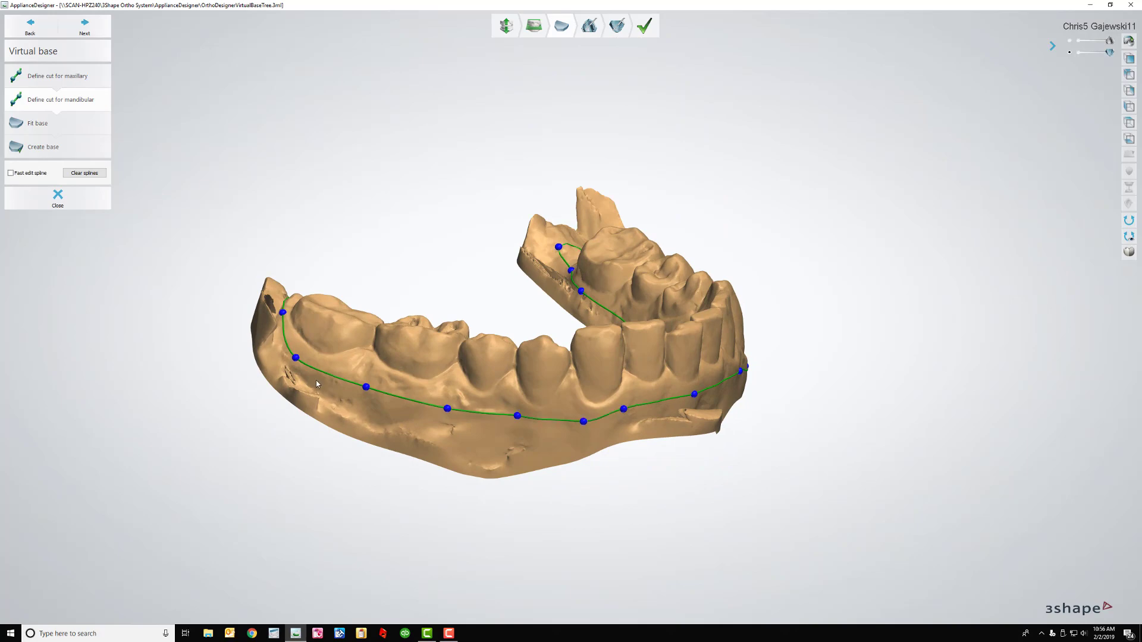
# Fit symmetrically scaled bases, adjust the distance between them, enlarge the base box, and generate the bases
pyautogui.click(94, 31)
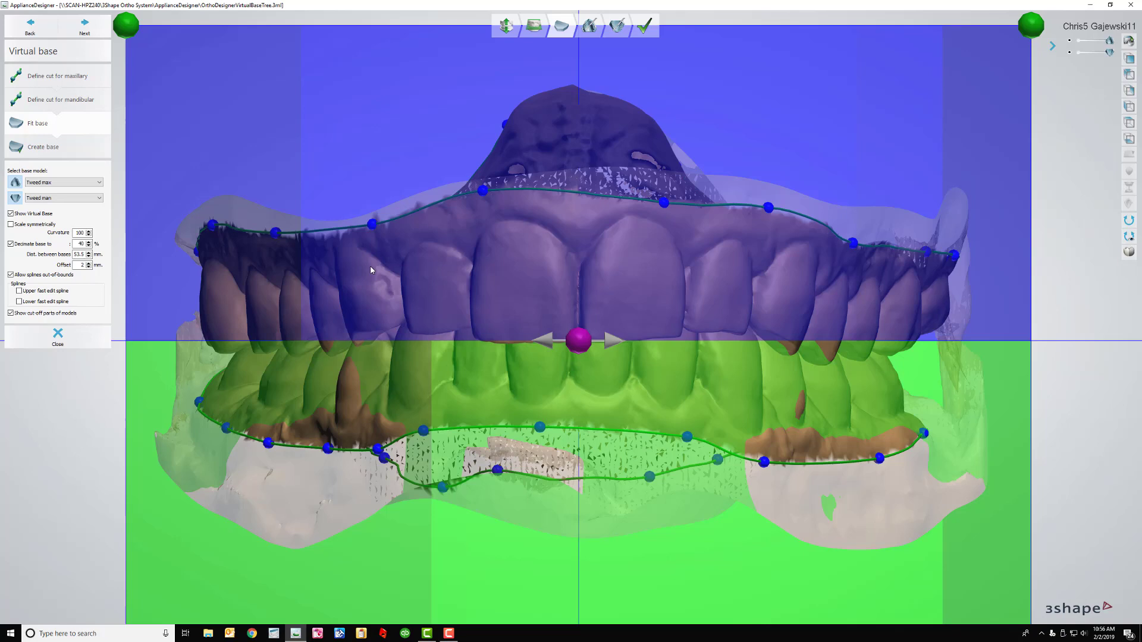
pyautogui.scroll(-3, 375, 273)
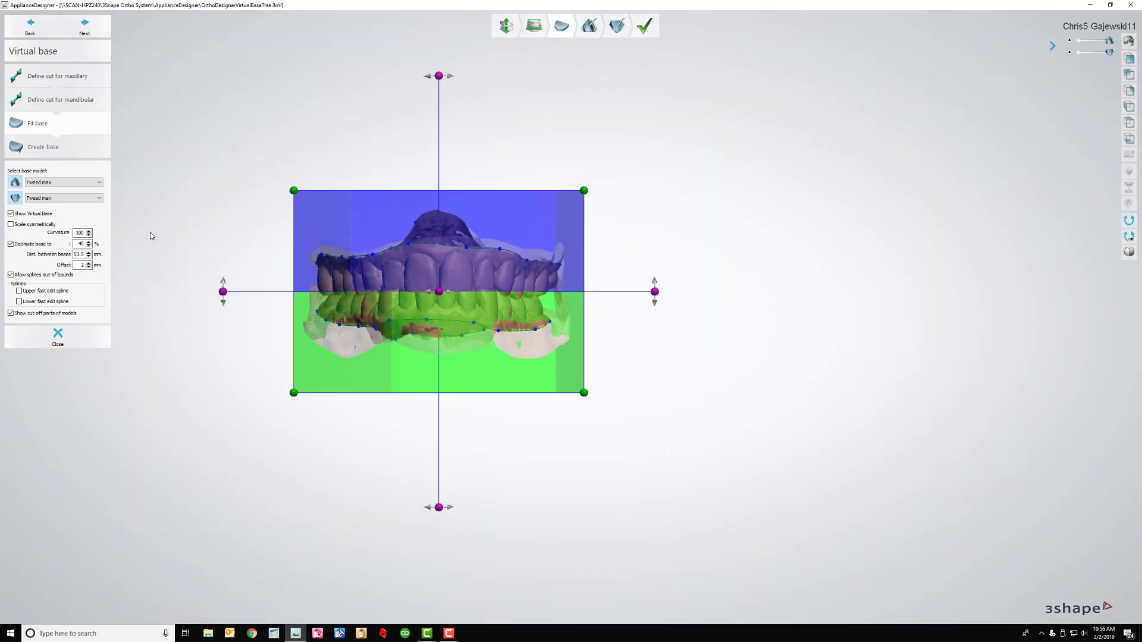
pyautogui.click(11, 225)
pyautogui.click(89, 257)
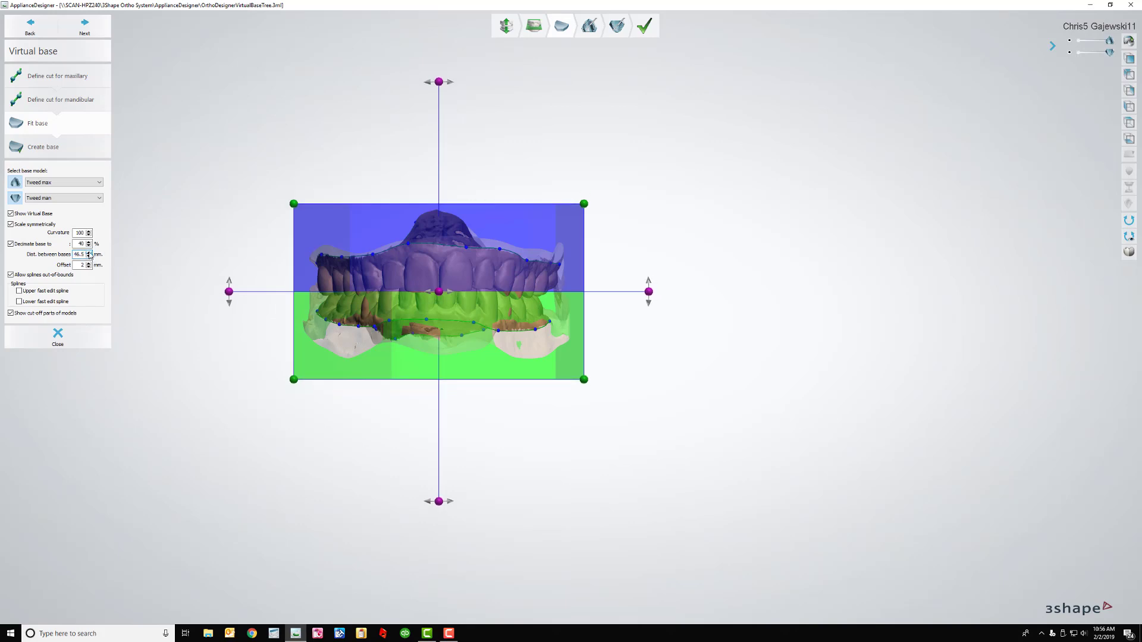
pyautogui.click(89, 252)
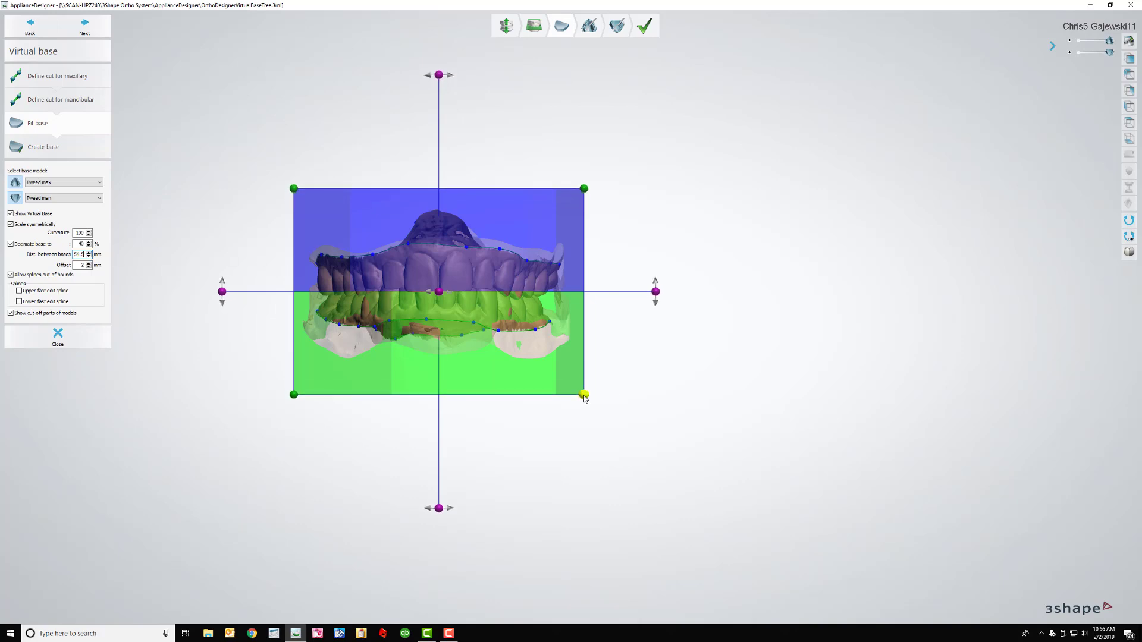
pyautogui.moveTo(583, 395); pyautogui.dragTo(616, 428)
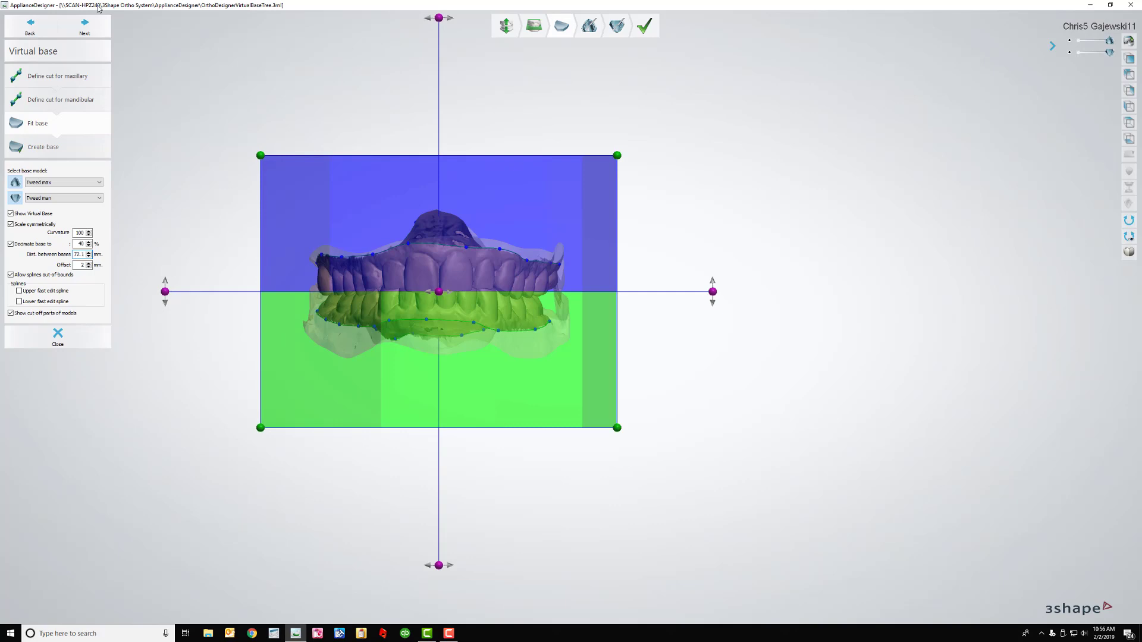
pyautogui.click(93, 33)
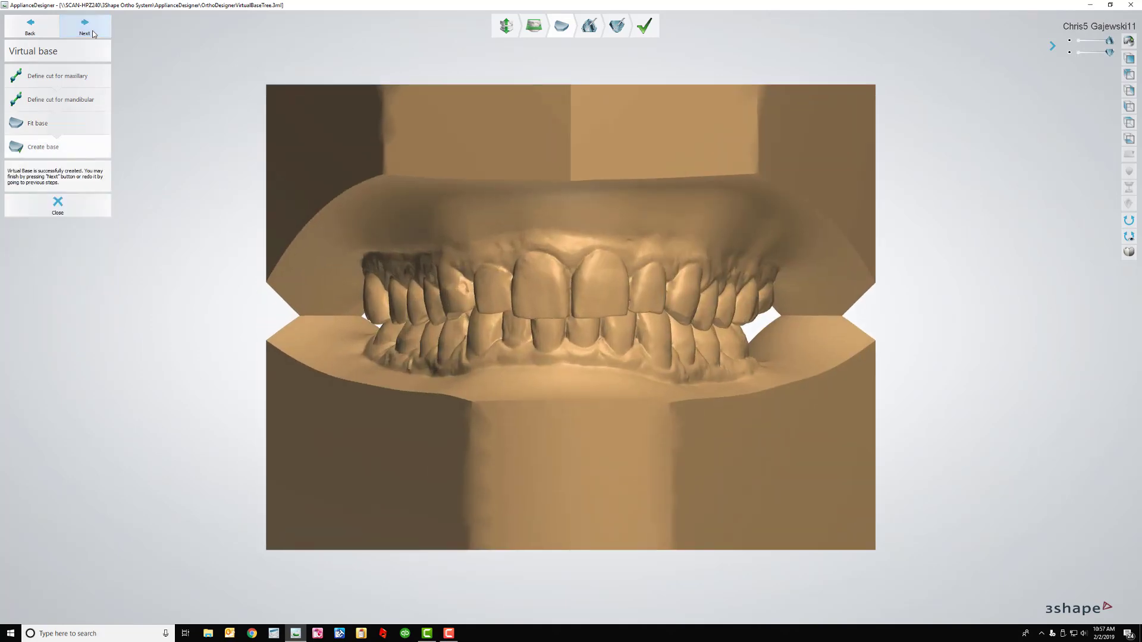
# Go to upper jaw sculpting, view it from the occlusal side, and choose a curved Spline cut
pyautogui.click(85, 27)
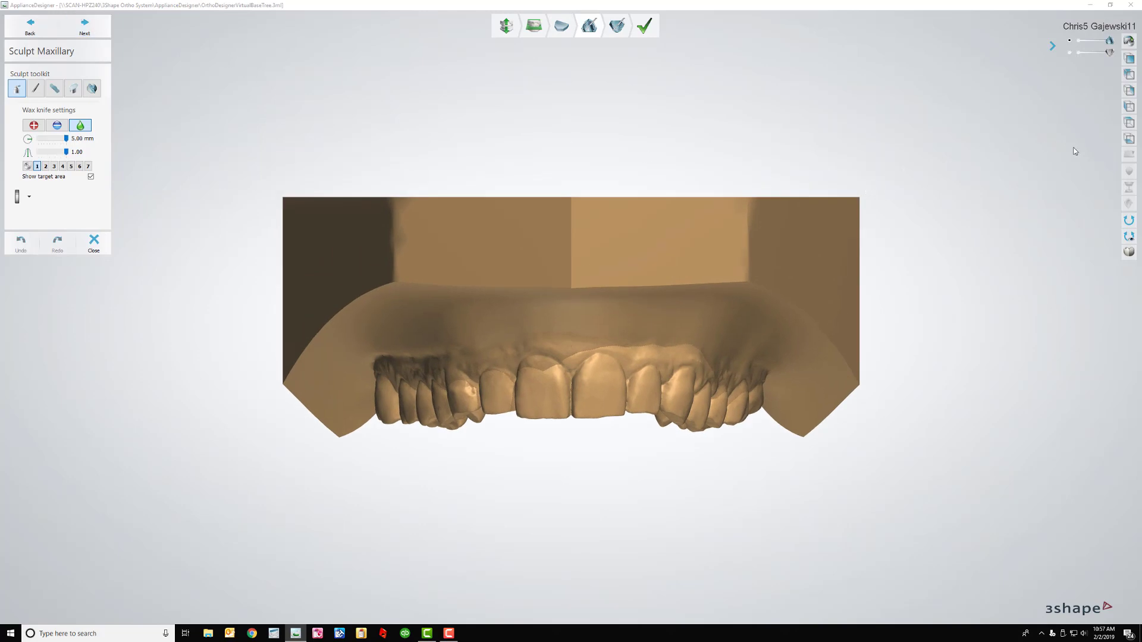
pyautogui.click(1129, 140)
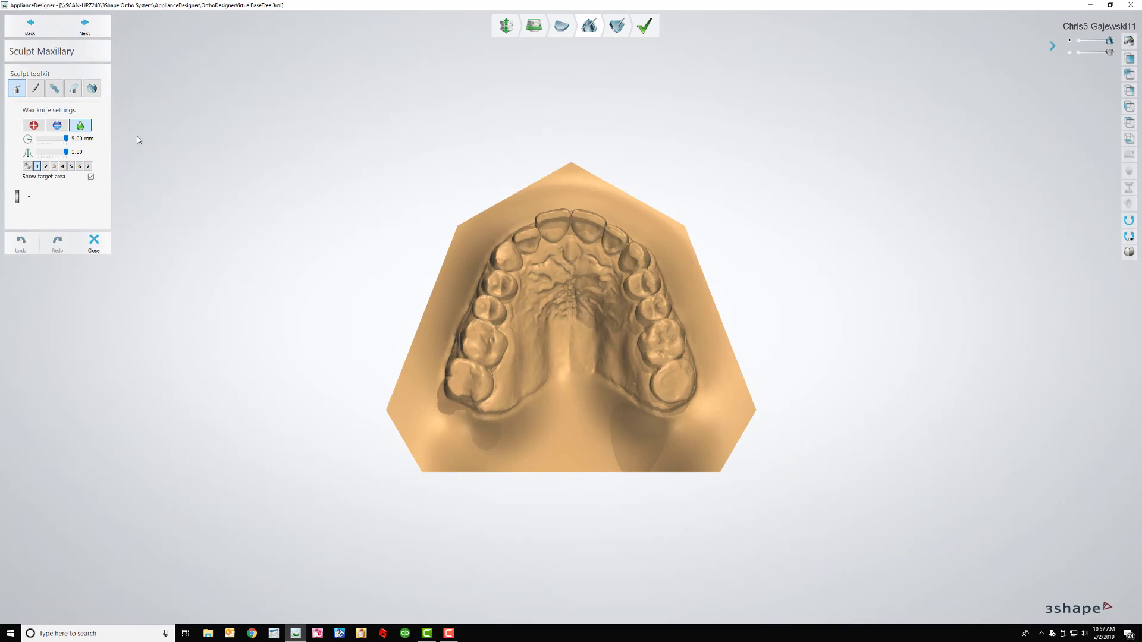
pyautogui.click(91, 90)
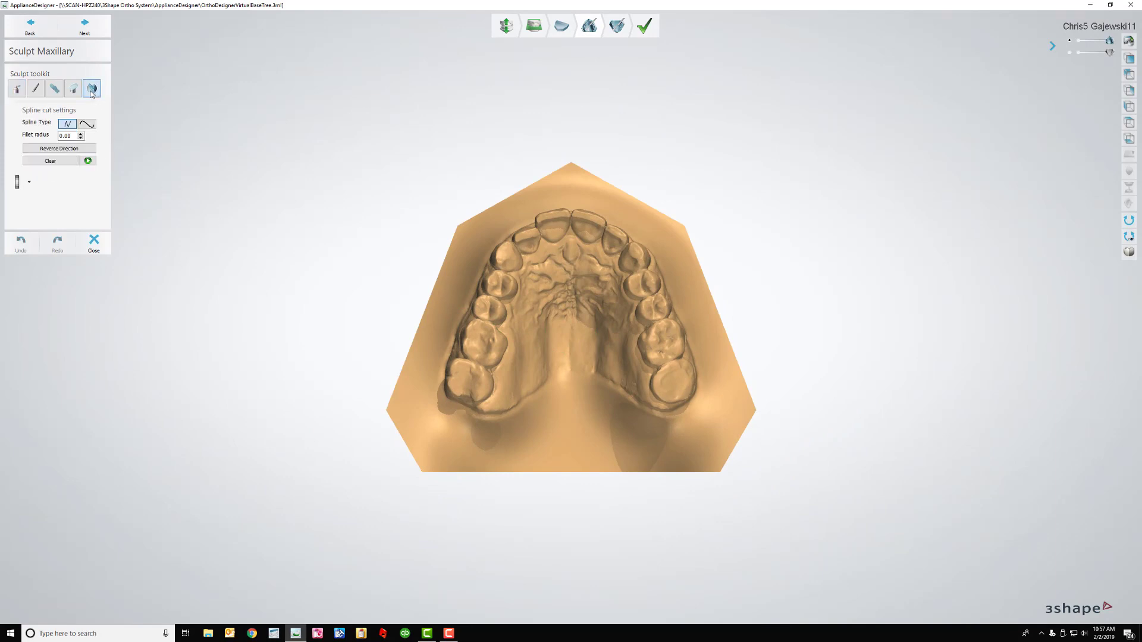
pyautogui.click(87, 124)
# Trace the spline cut across the back of the palate and up the left teeth
pyautogui.click(643, 408)
pyautogui.click(599, 376)
pyautogui.click(571, 373)
pyautogui.click(529, 397)
pyautogui.click(492, 413)
pyautogui.click(460, 404)
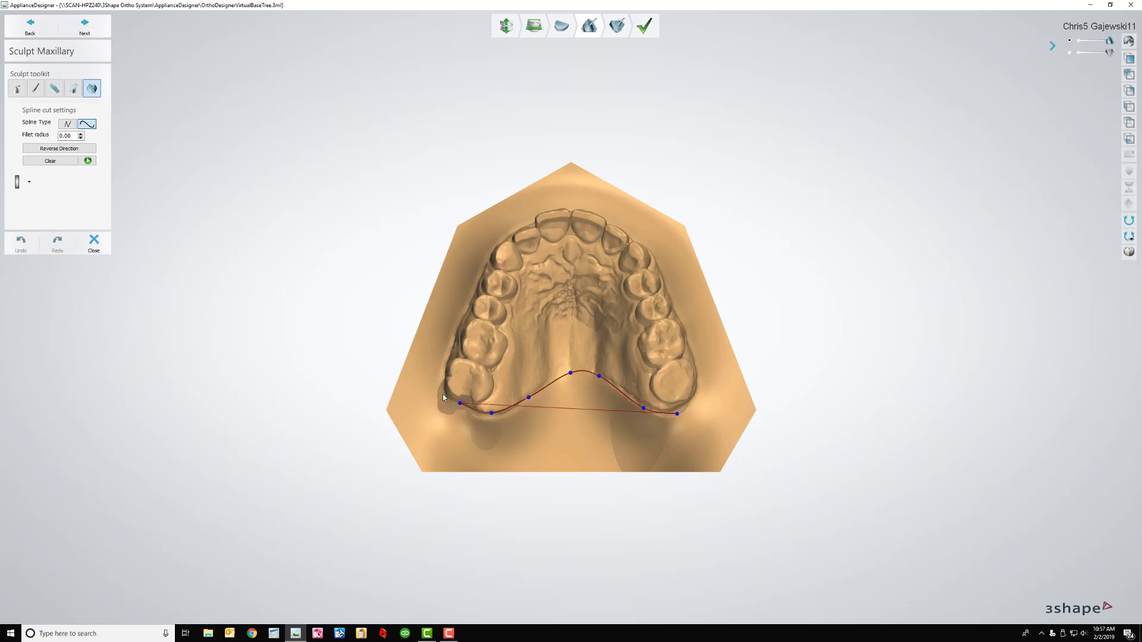
pyautogui.click(444, 394)
pyautogui.click(445, 361)
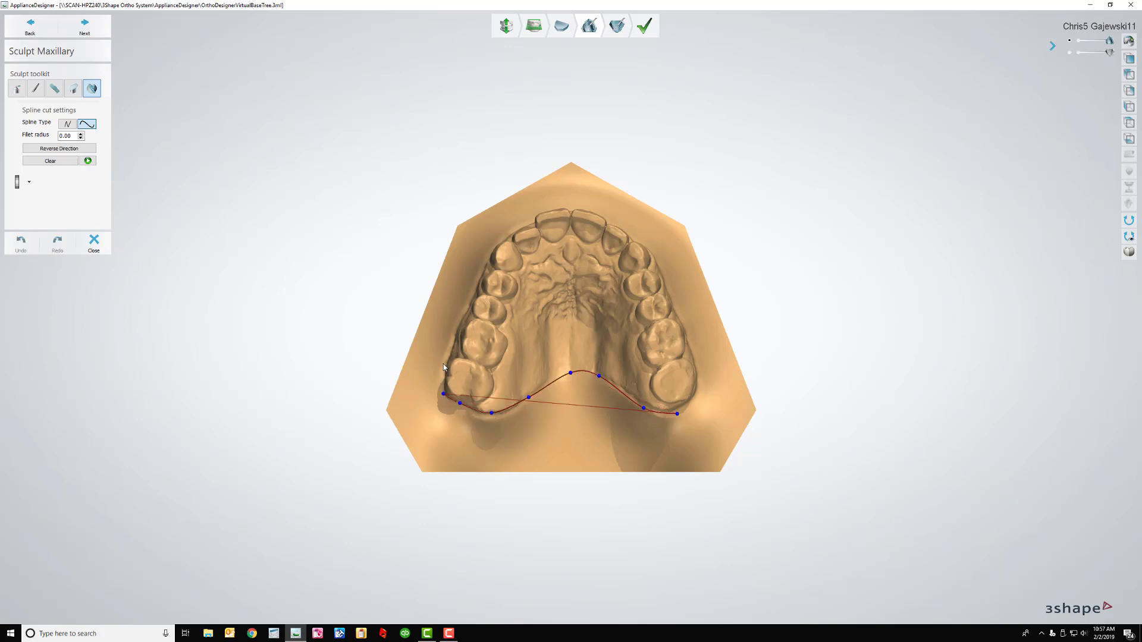
pyautogui.click(463, 316)
pyautogui.click(480, 273)
# Curve the cut around the front teeth and right molars, closing it to trim the base
pyautogui.click(487, 254)
pyautogui.click(505, 226)
pyautogui.click(535, 205)
pyautogui.click(568, 198)
pyautogui.click(611, 212)
pyautogui.click(636, 231)
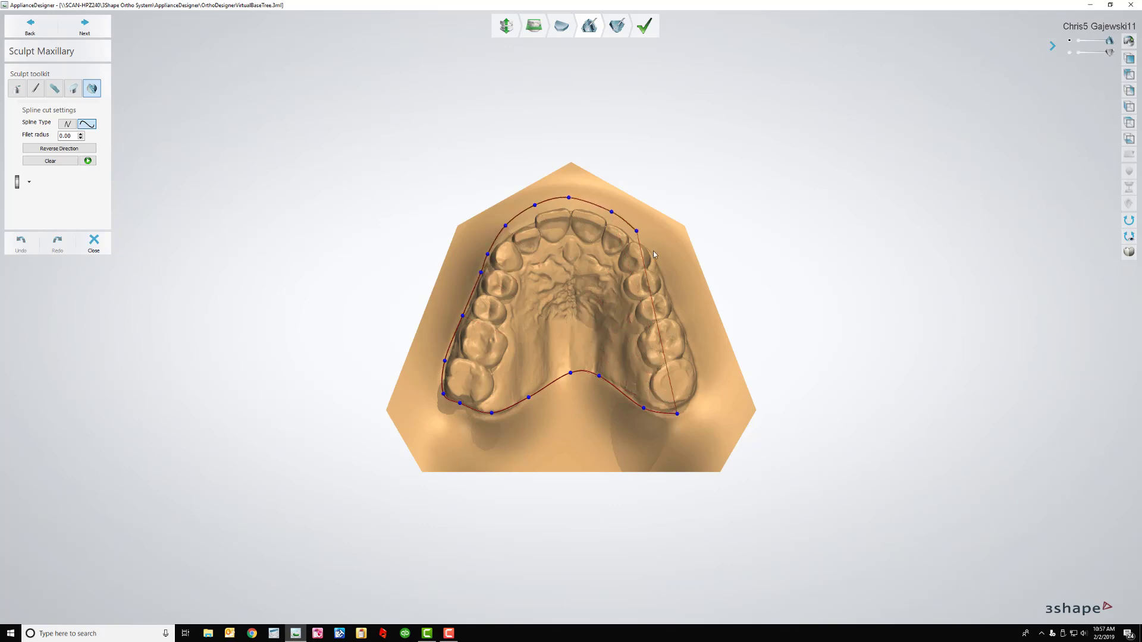
pyautogui.click(658, 263)
pyautogui.click(672, 298)
pyautogui.click(687, 336)
pyautogui.click(697, 370)
pyautogui.click(698, 388)
pyautogui.click(691, 405)
pyautogui.click(677, 413)
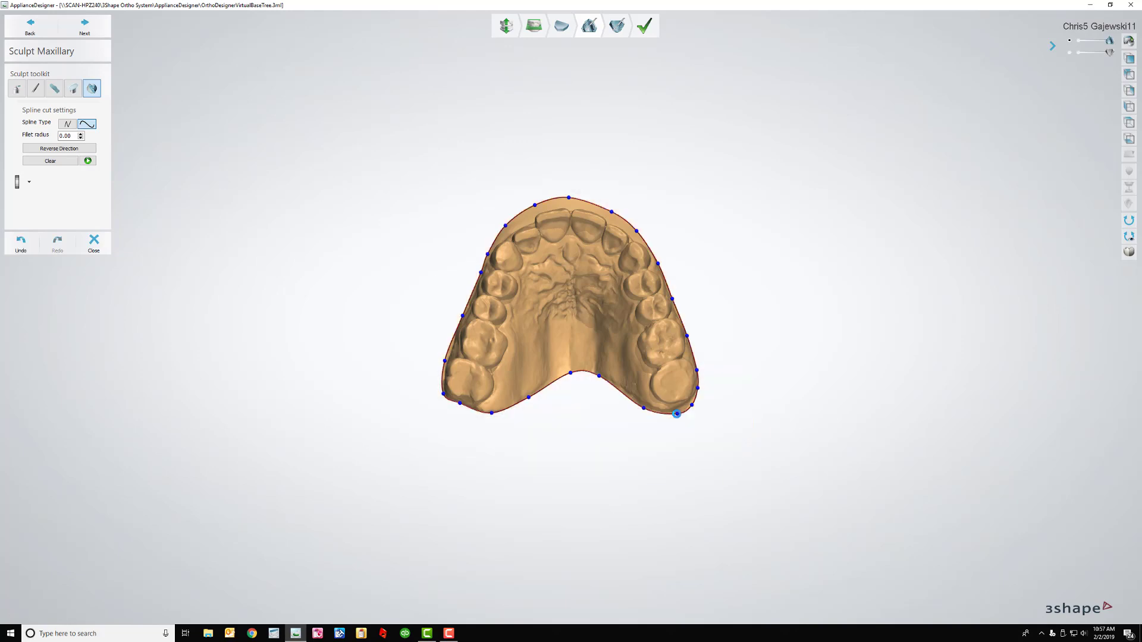
pyautogui.moveTo(575, 316); pyautogui.dragTo(576, 328, button='right')
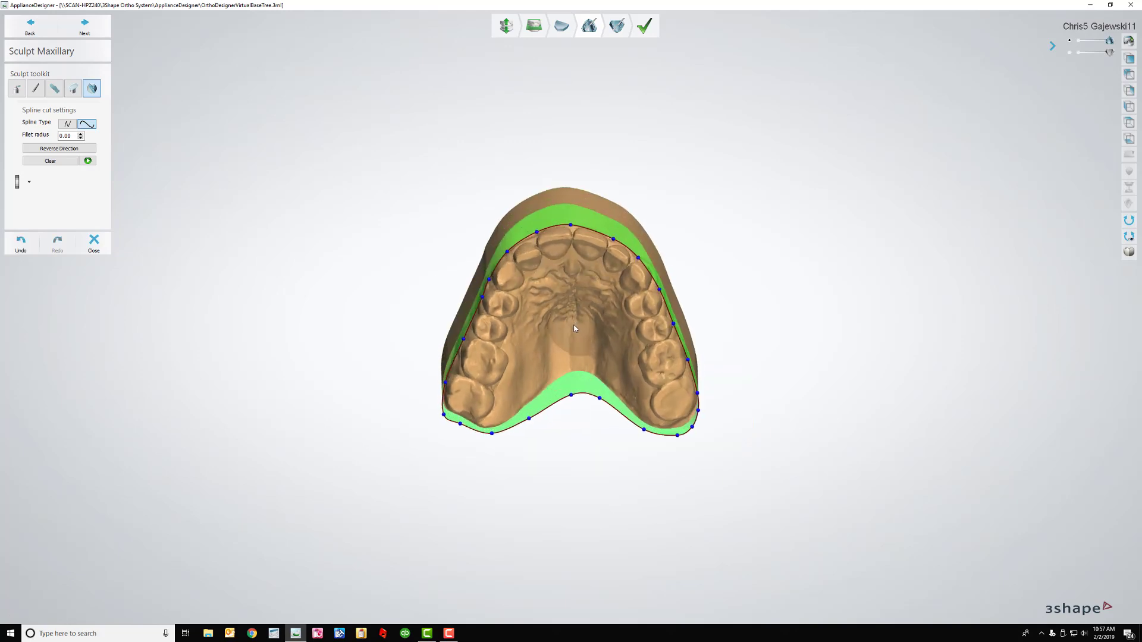
# Apply a second spline cut across the front of the arch to remove base before the incisors
pyautogui.click(19, 88)
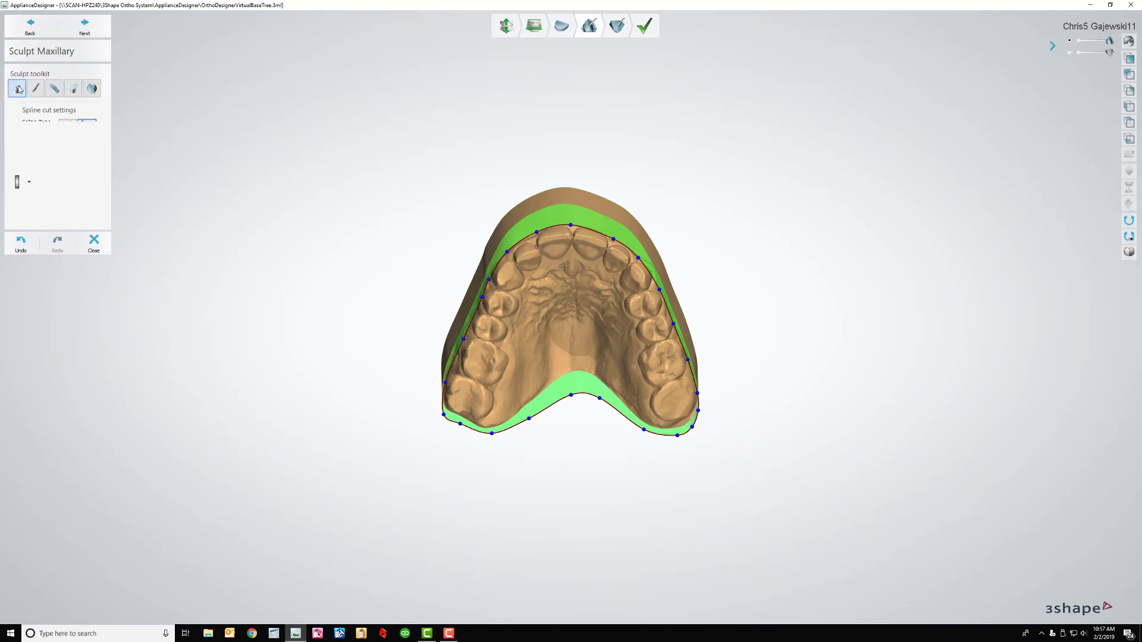
pyautogui.click(91, 88)
pyautogui.click(413, 334)
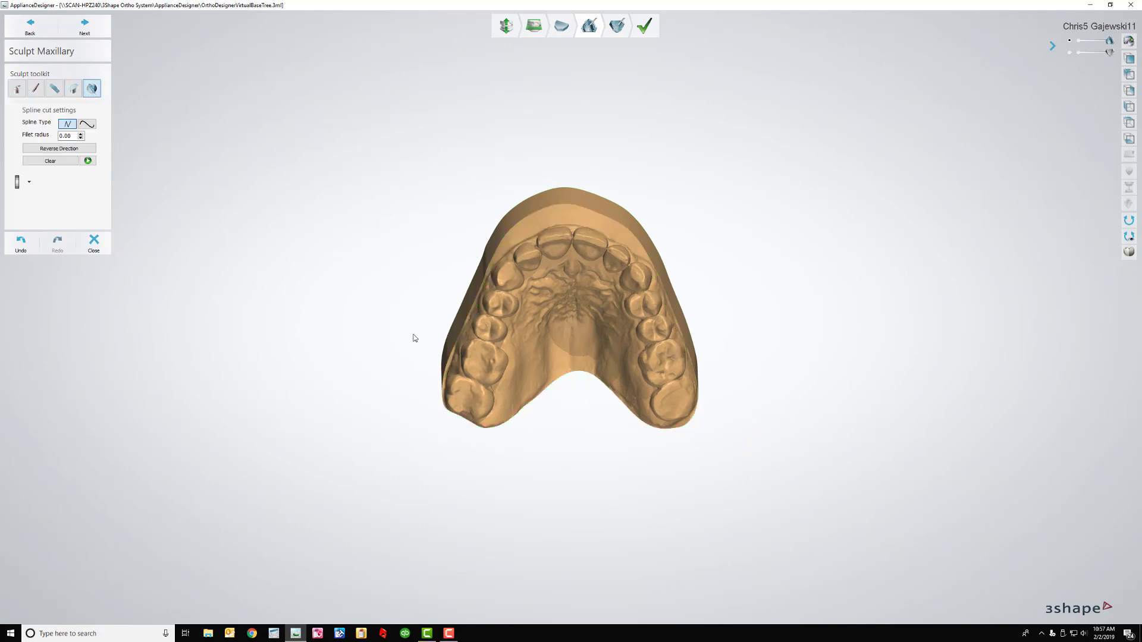
pyautogui.click(508, 248)
pyautogui.click(651, 263)
pyautogui.click(740, 353)
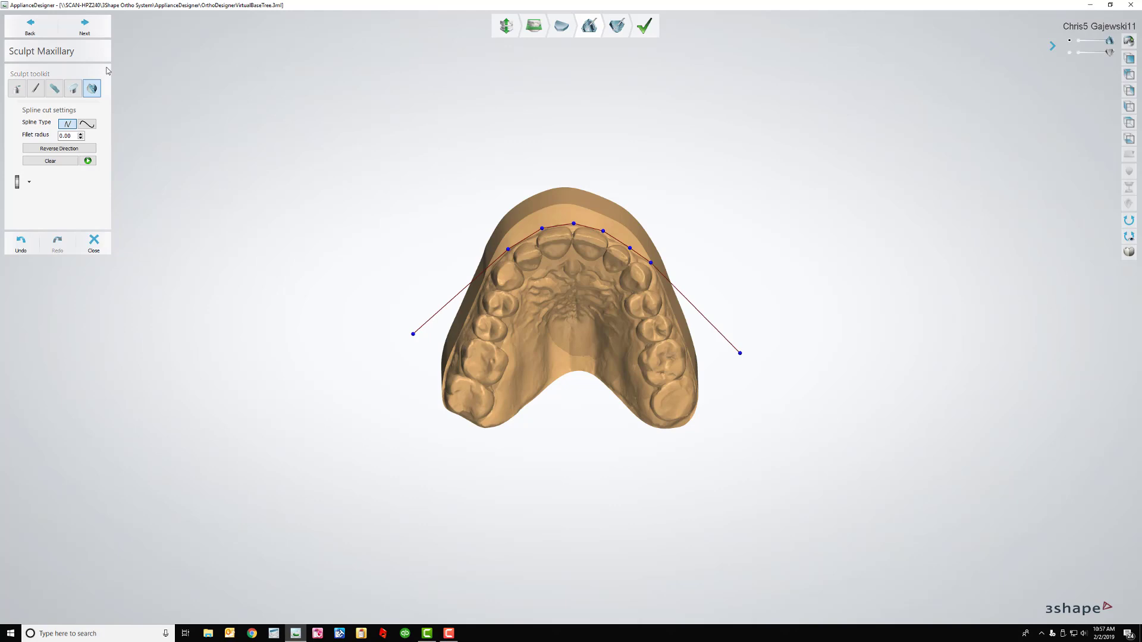
pyautogui.click(88, 161)
pyautogui.click(18, 91)
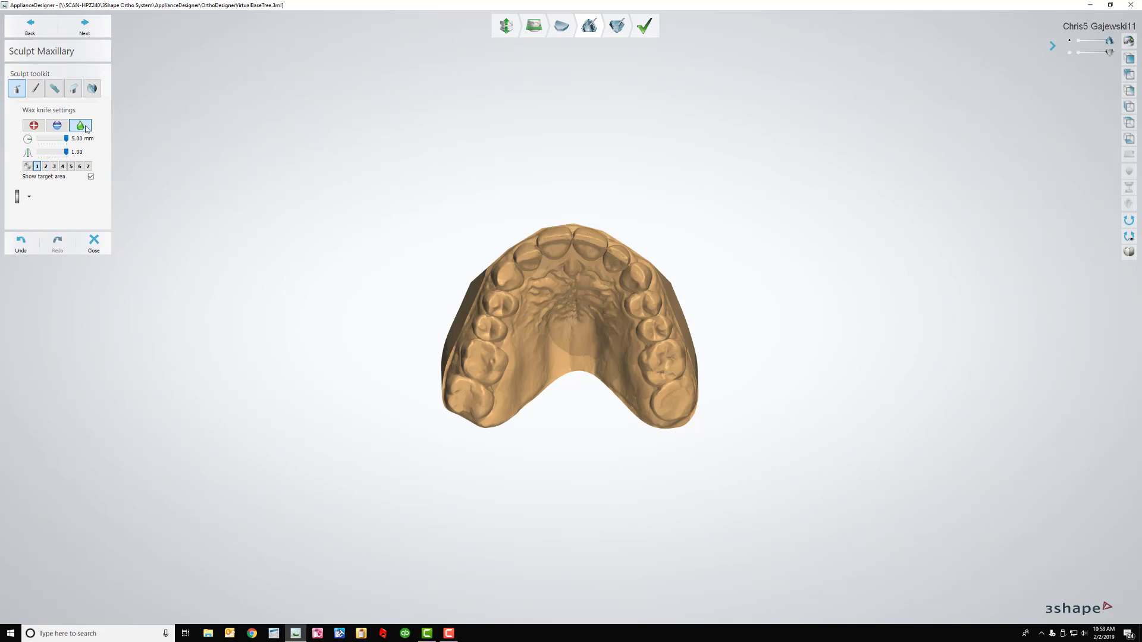
# Orbit and zoom the trimmed upper model to inspect its front, underside, biting surfaces and cheek side
pyautogui.moveTo(238, 204); pyautogui.dragTo(400, 288, button='right')
pyautogui.scroll(2, 403, 291)
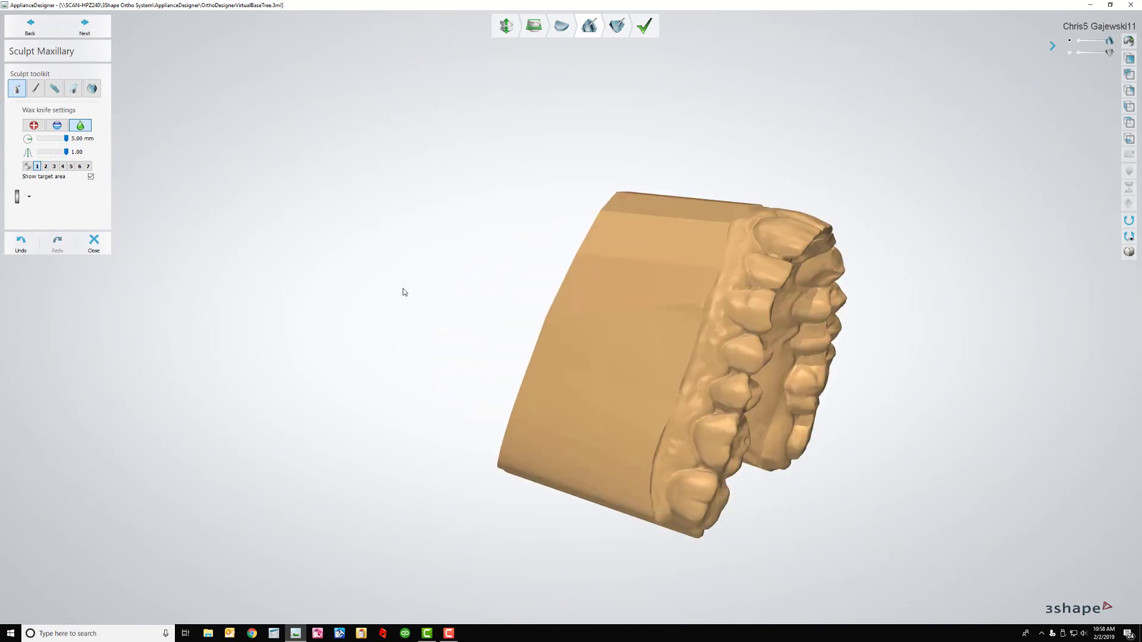
pyautogui.scroll(1, 403, 292)
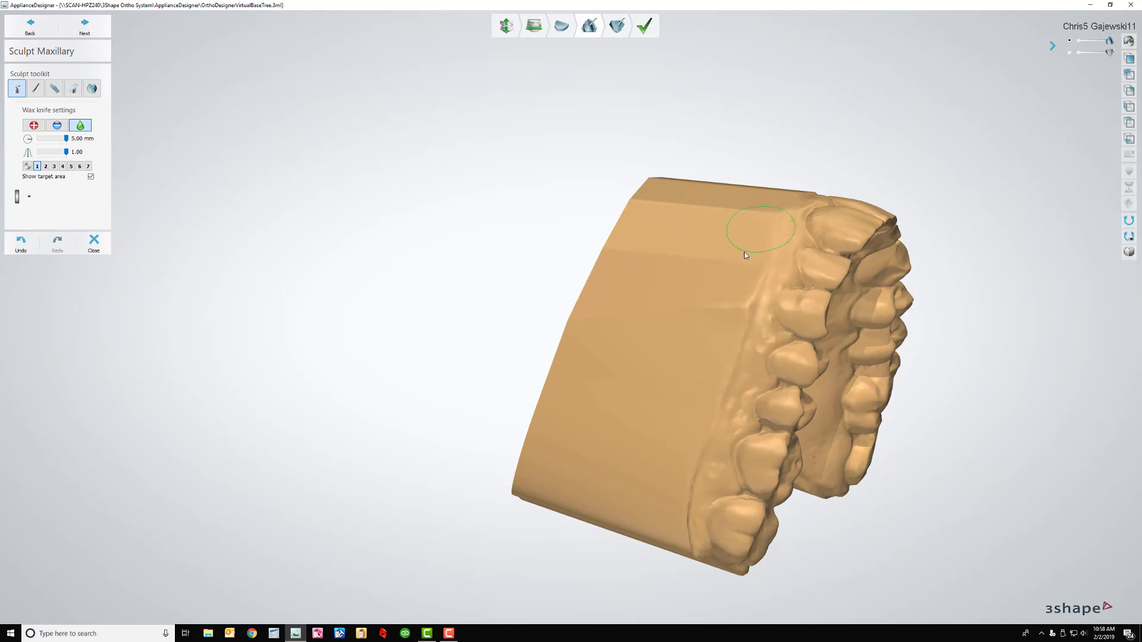
pyautogui.moveTo(744, 251); pyautogui.dragTo(684, 319, button='right')
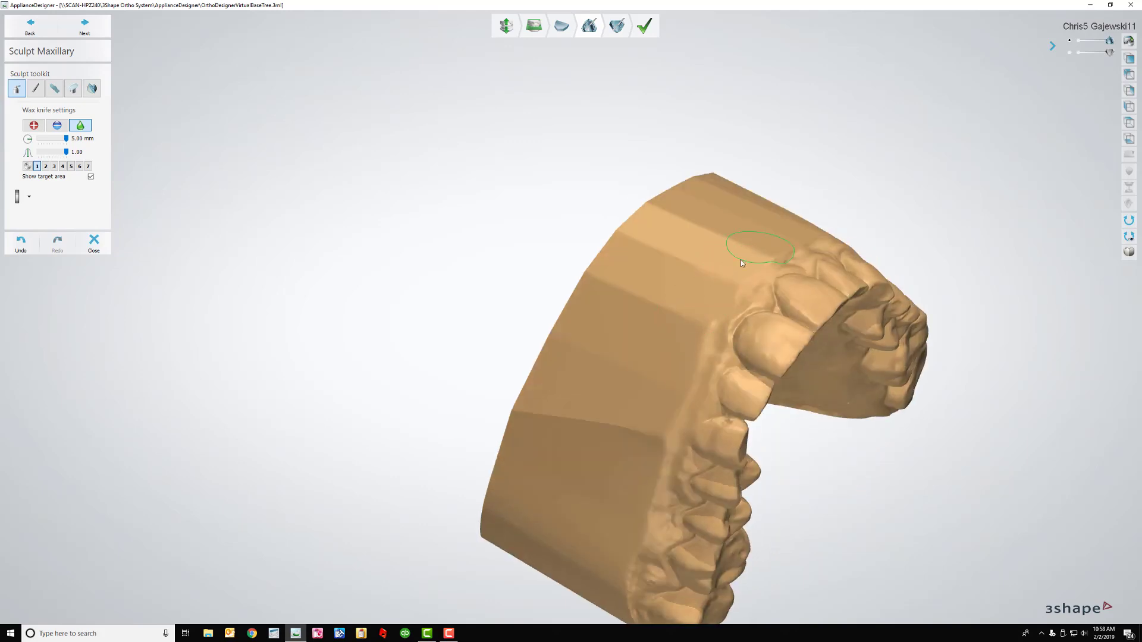
pyautogui.moveTo(740, 259); pyautogui.dragTo(642, 327, button='right')
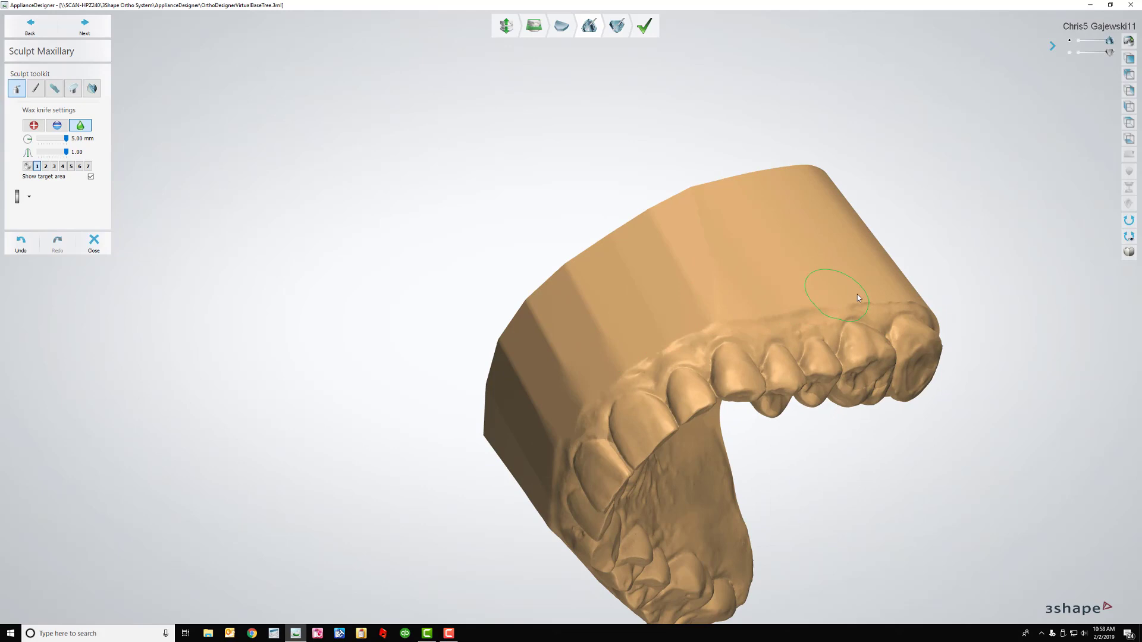
pyautogui.moveTo(857, 270)
pyautogui.mouseDown(button='right')
pyautogui.moveTo(765, 225)
pyautogui.moveTo(791, 233)
pyautogui.mouseUp(button='right')
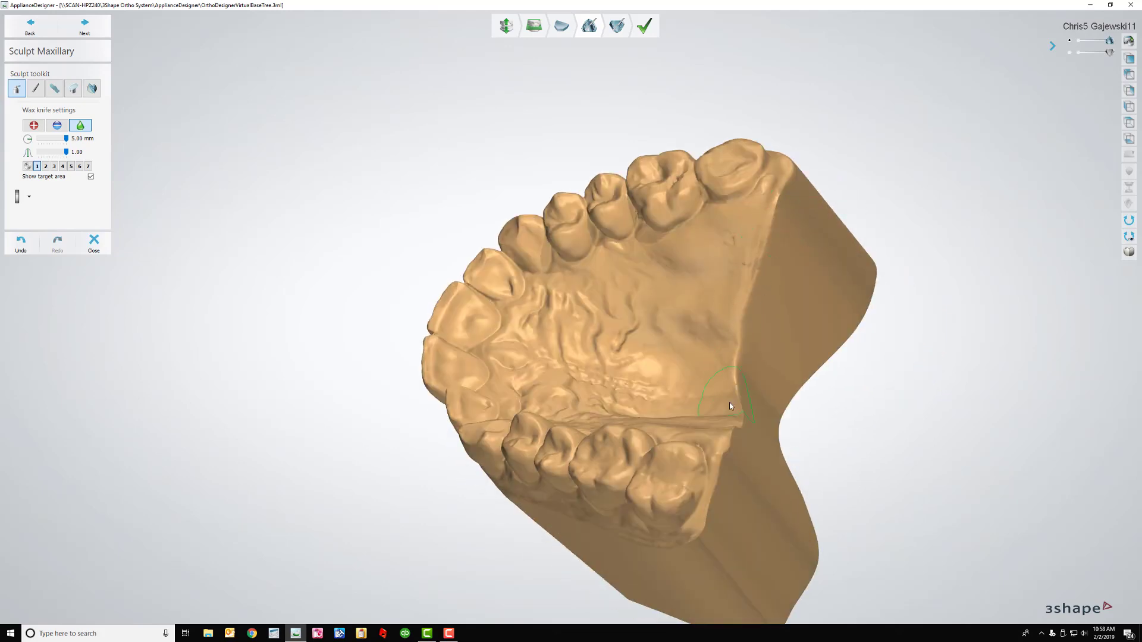
pyautogui.moveTo(725, 466); pyautogui.dragTo(776, 403, button='right')
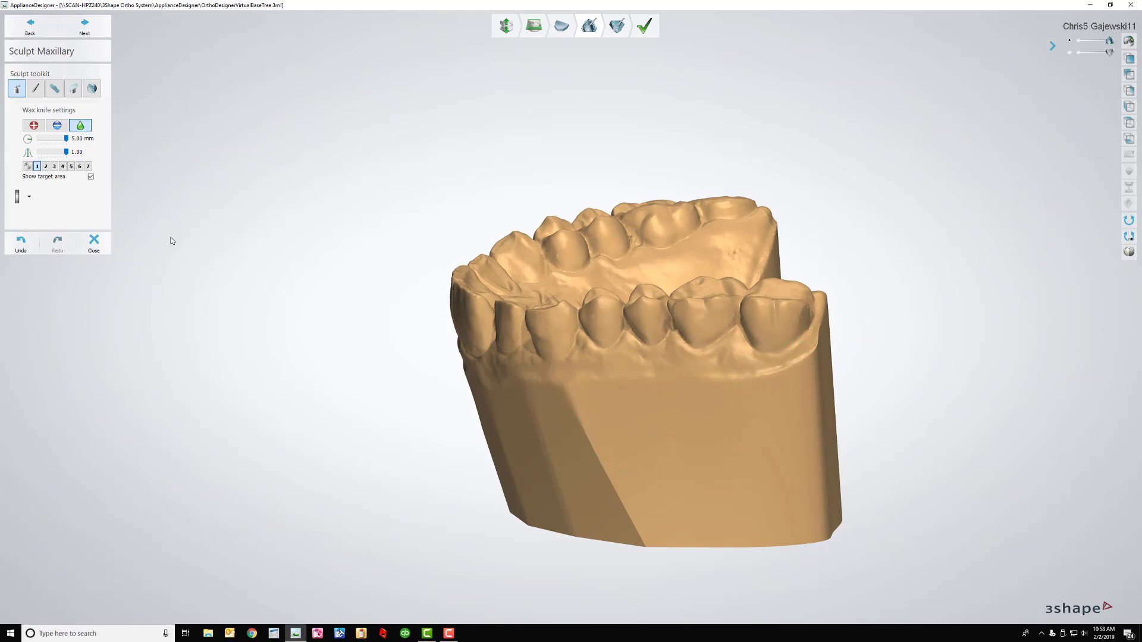
# Select wax knife preset 2 (remove, 1.16 mm, 150 µm) and return to the occlusal view
pyautogui.click(46, 166)
pyautogui.scroll(2, 657, 373)
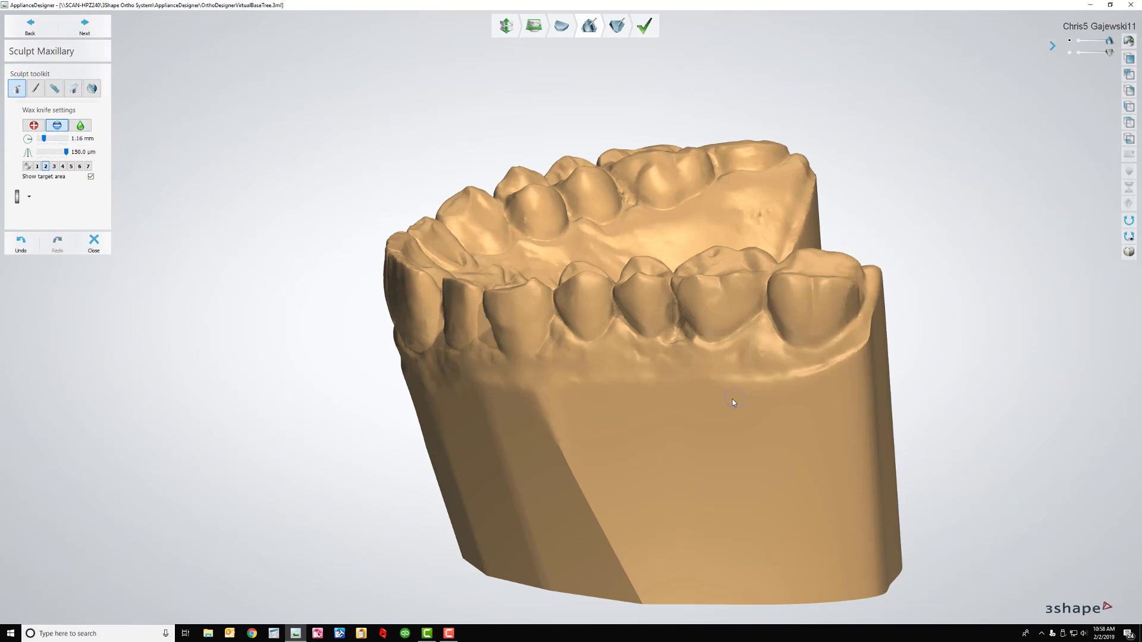
pyautogui.moveTo(733, 400); pyautogui.dragTo(698, 292, button='right')
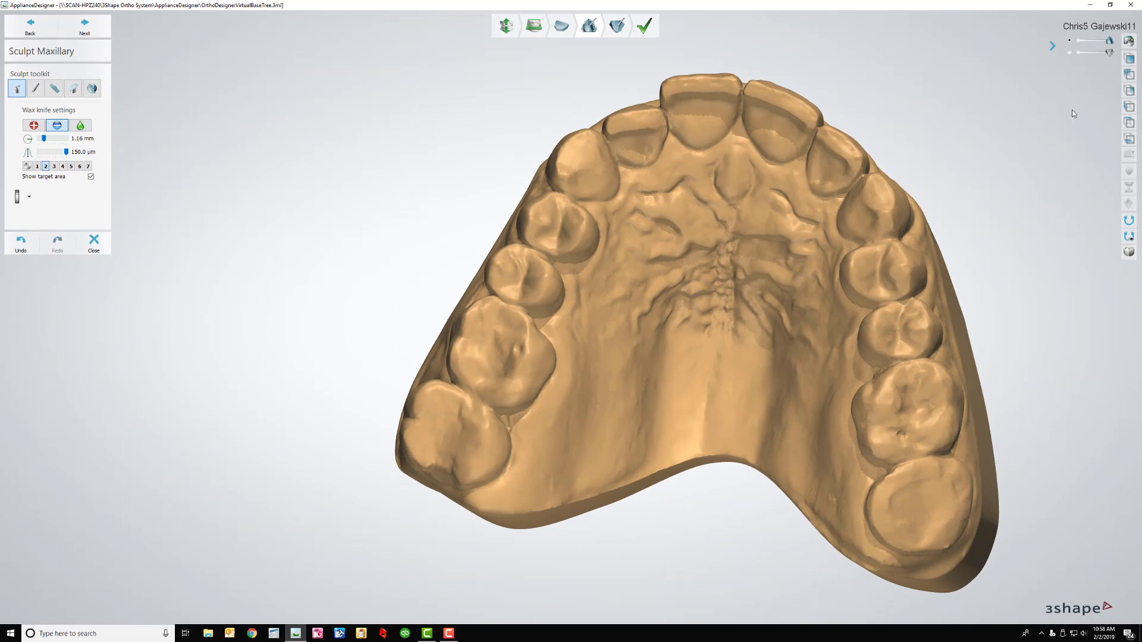
# From the rear view, plane-cut the upper base along a horizontal line with swapped cut direction
pyautogui.click(1129, 74)
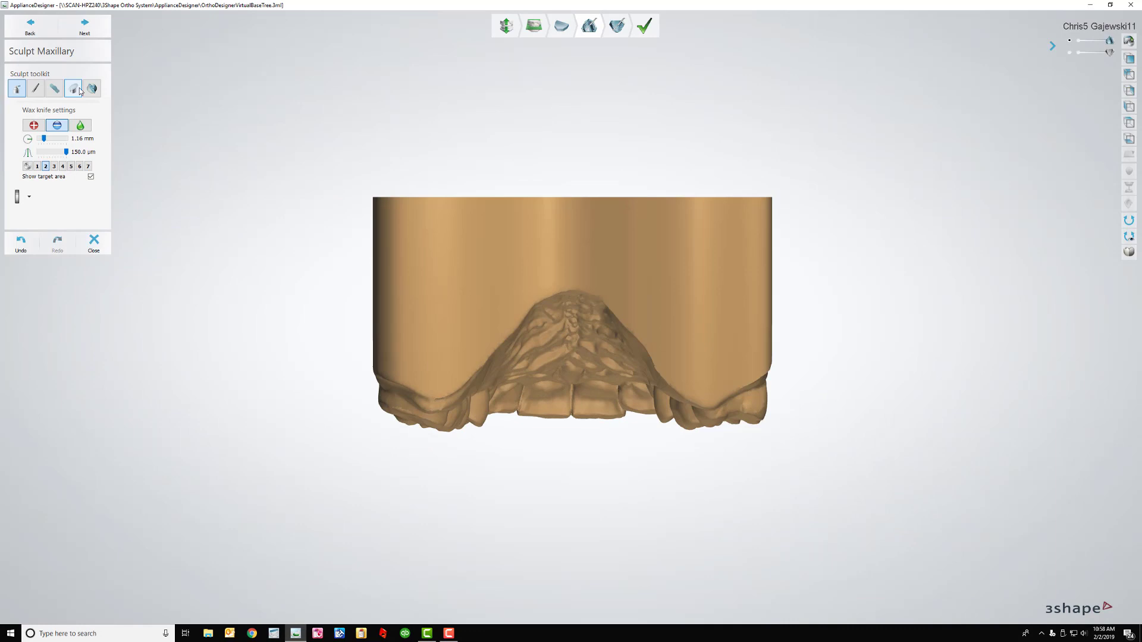
pyautogui.click(75, 89)
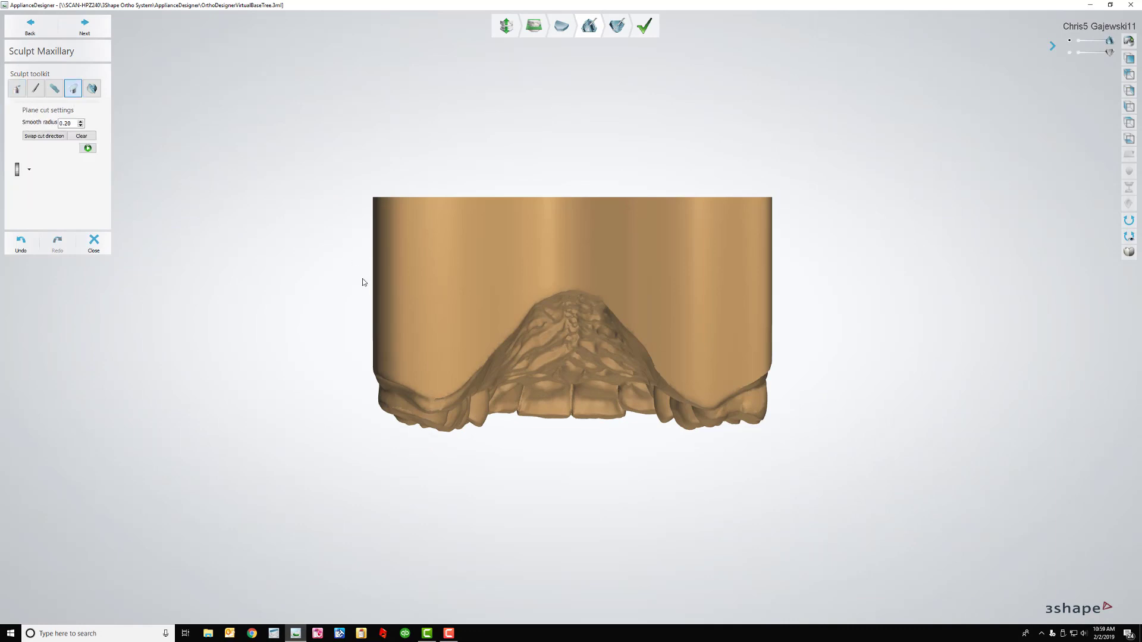
pyautogui.moveTo(361, 277); pyautogui.dragTo(803, 277)
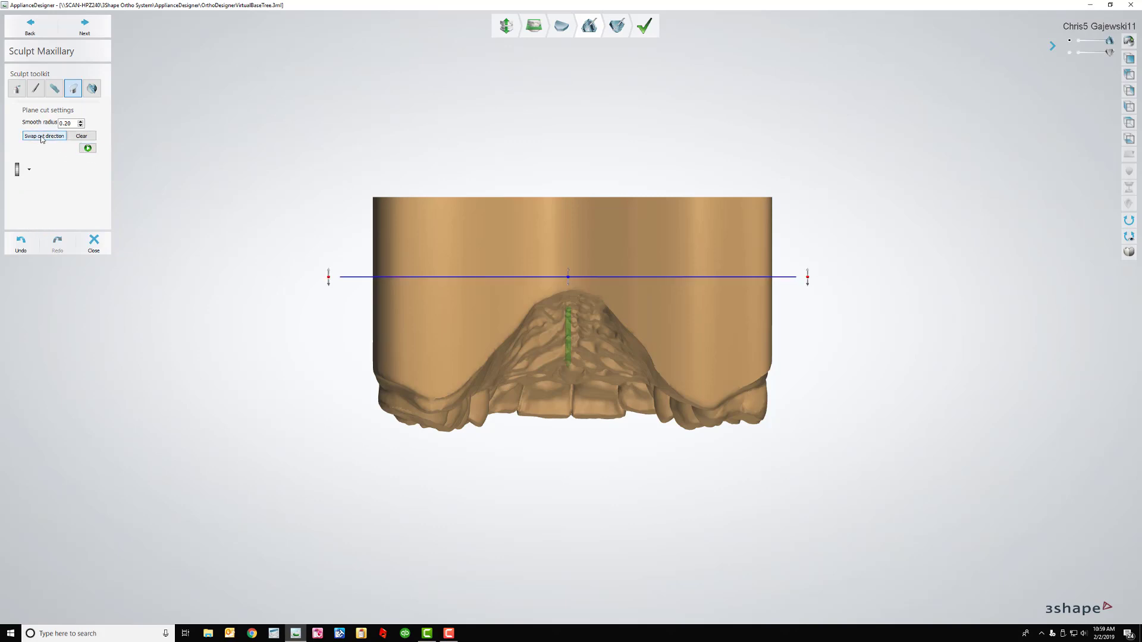
pyautogui.click(42, 137)
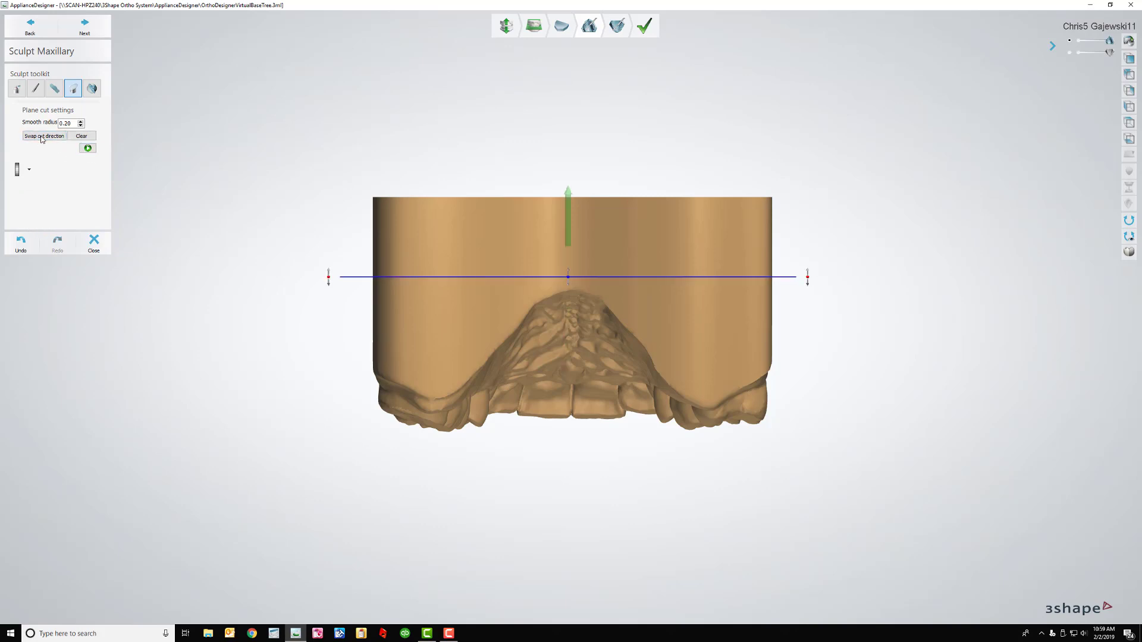
pyautogui.click(87, 149)
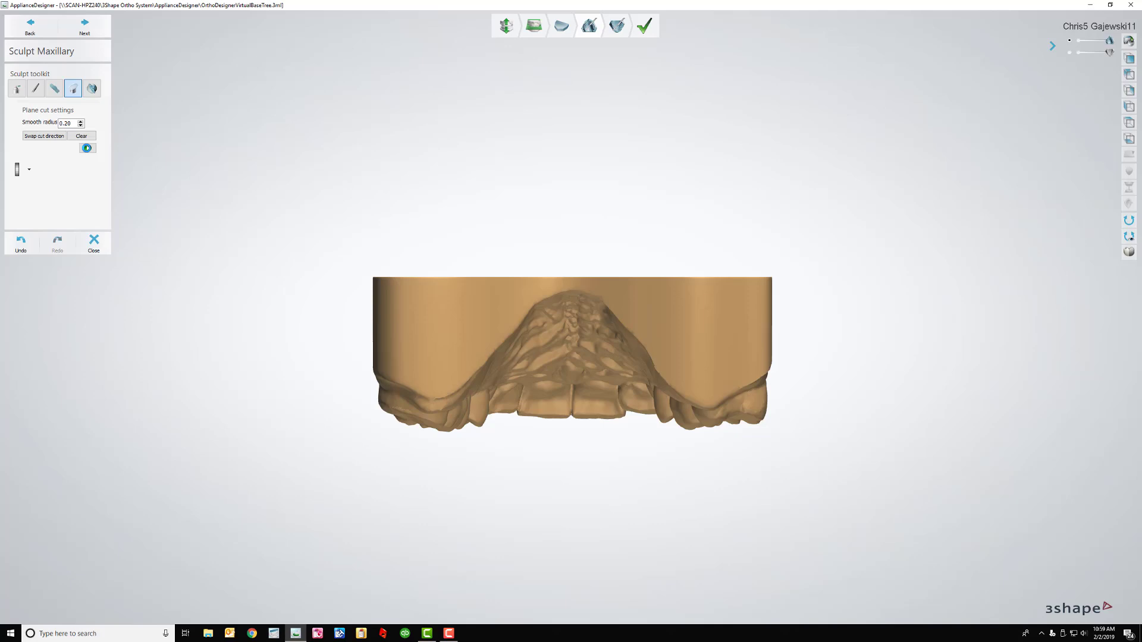
pyautogui.moveTo(455, 284); pyautogui.dragTo(543, 187, button='right')
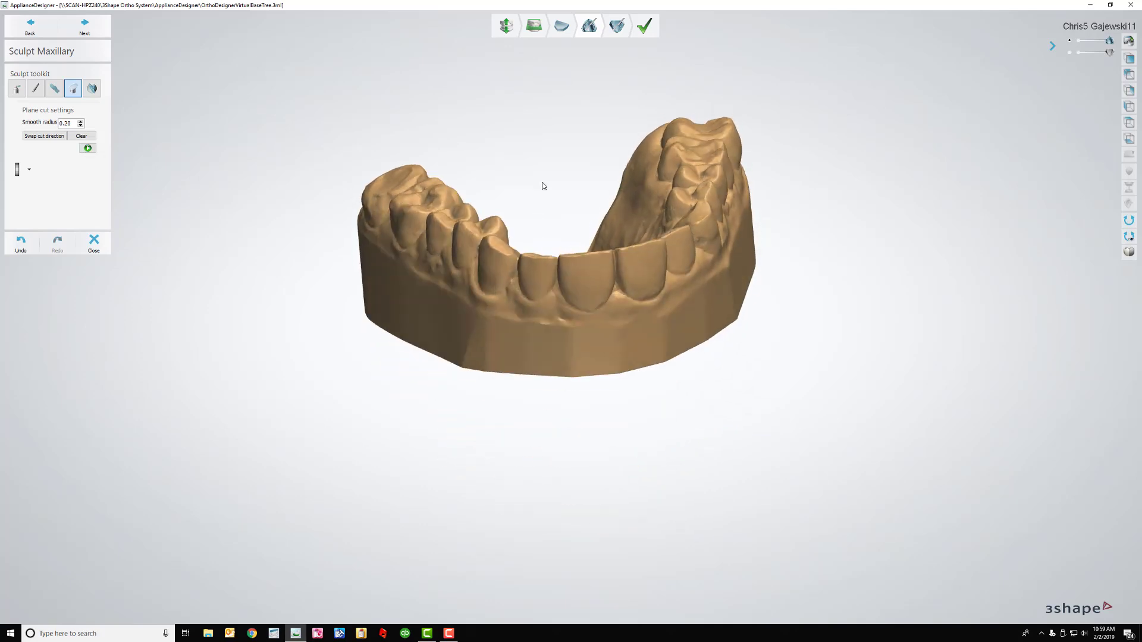
# Advance to the lower model's sculpt step, view the arch from above, and select Spline cut
pyautogui.click(97, 32)
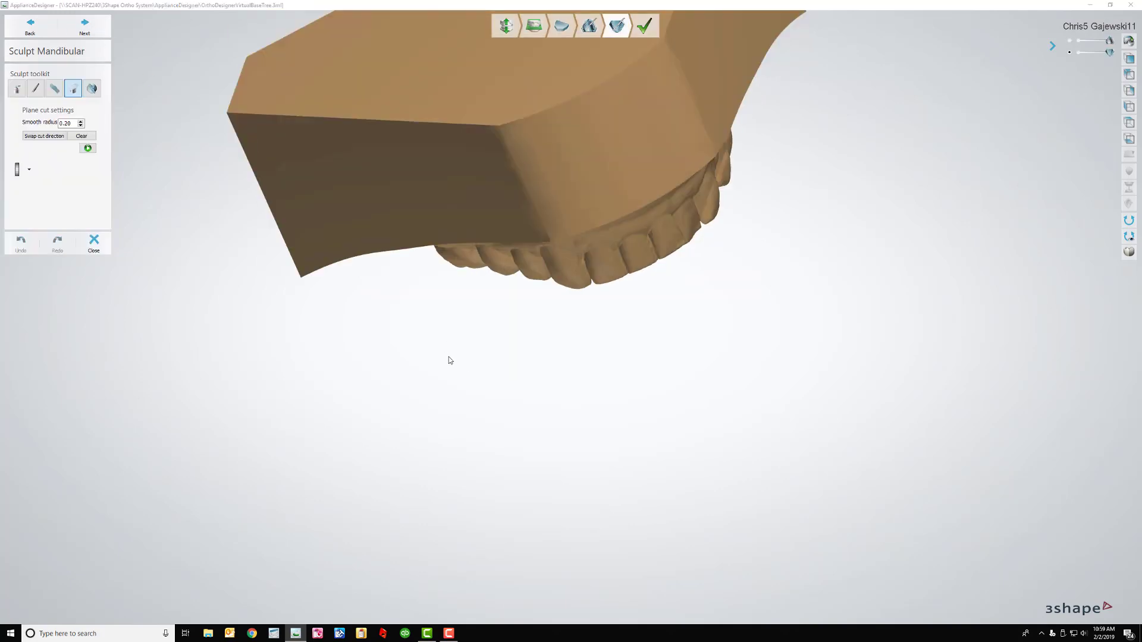
pyautogui.click(1135, 141)
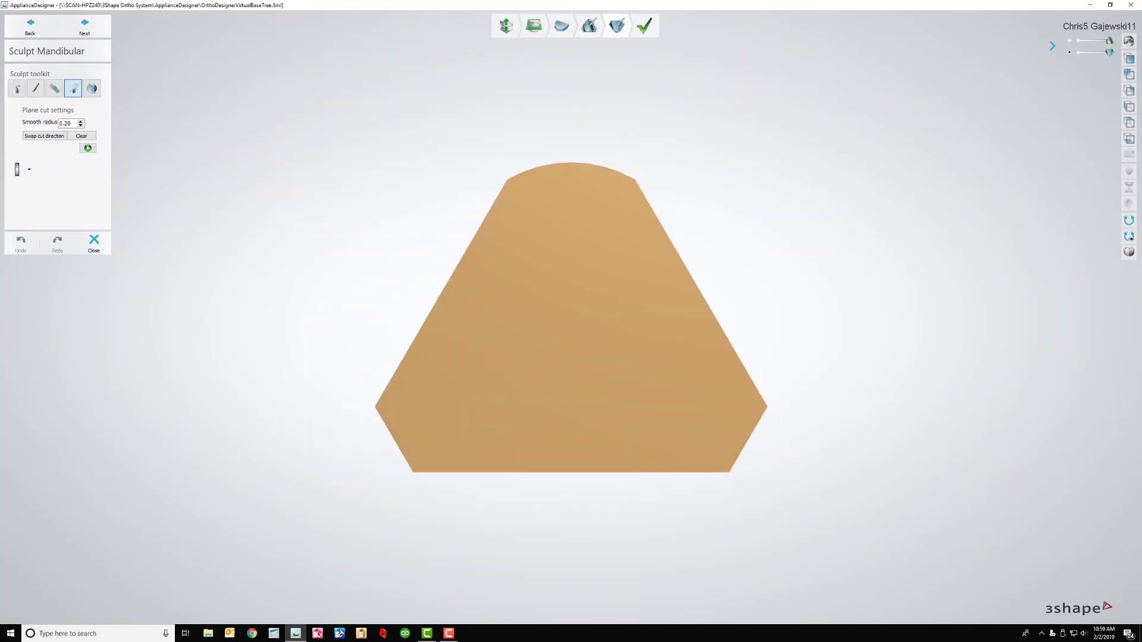
pyautogui.click(1129, 123)
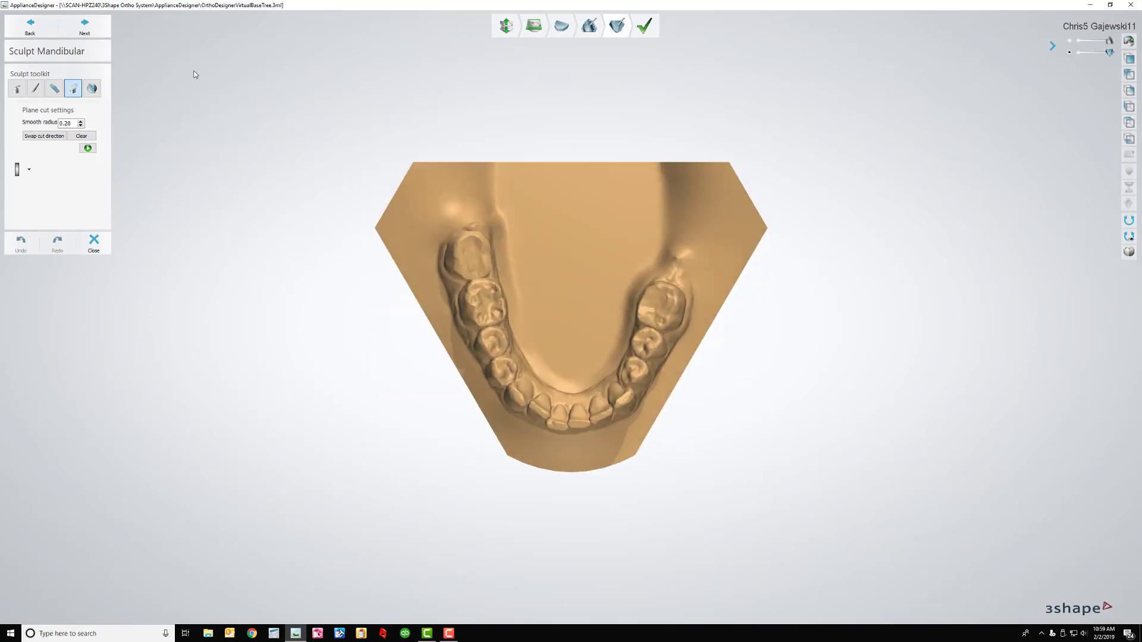
pyautogui.click(91, 88)
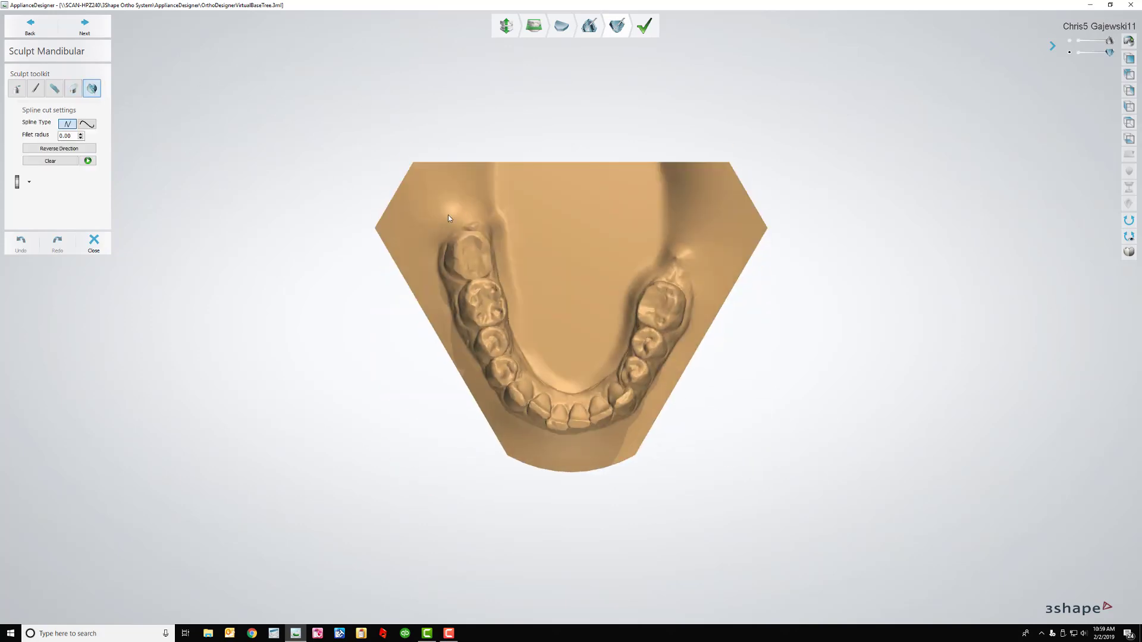
# Place curved spline points from the left lower molars past the front teeth to the last right molar
pyautogui.click(497, 264)
pyautogui.click(509, 303)
pyautogui.click(516, 335)
pyautogui.click(534, 374)
pyautogui.click(556, 389)
pyautogui.click(583, 390)
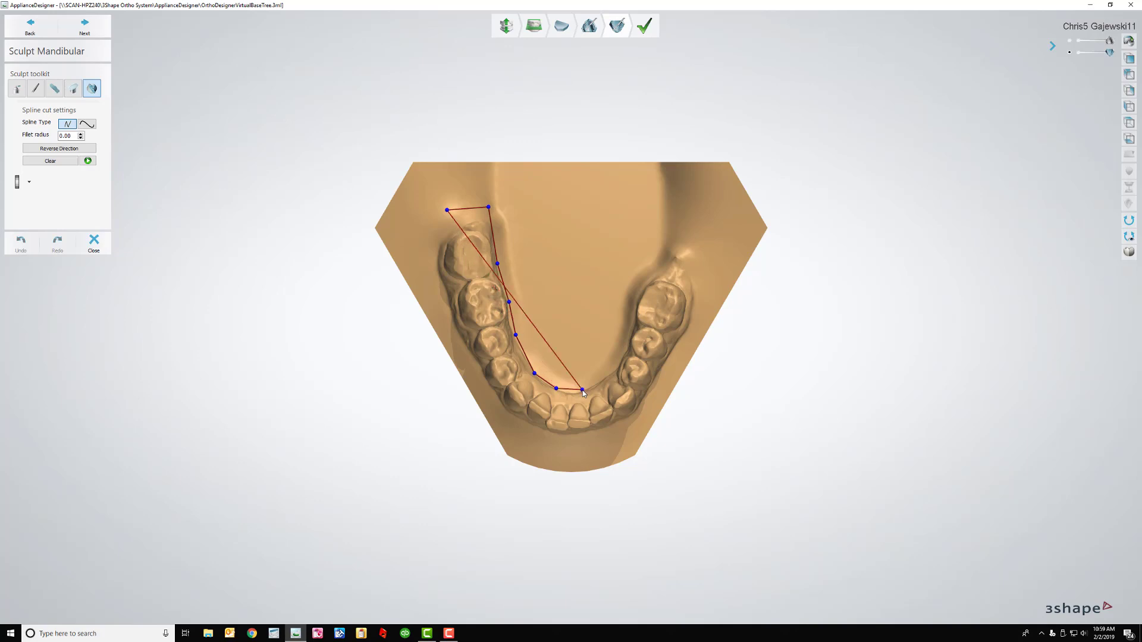
pyautogui.click(87, 123)
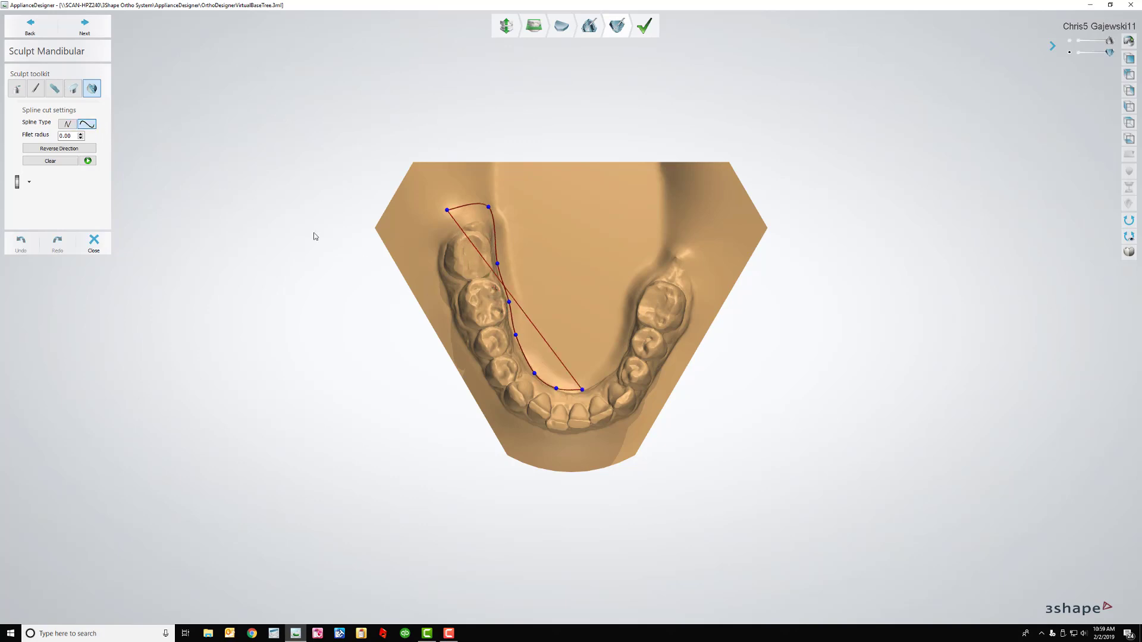
pyautogui.click(611, 372)
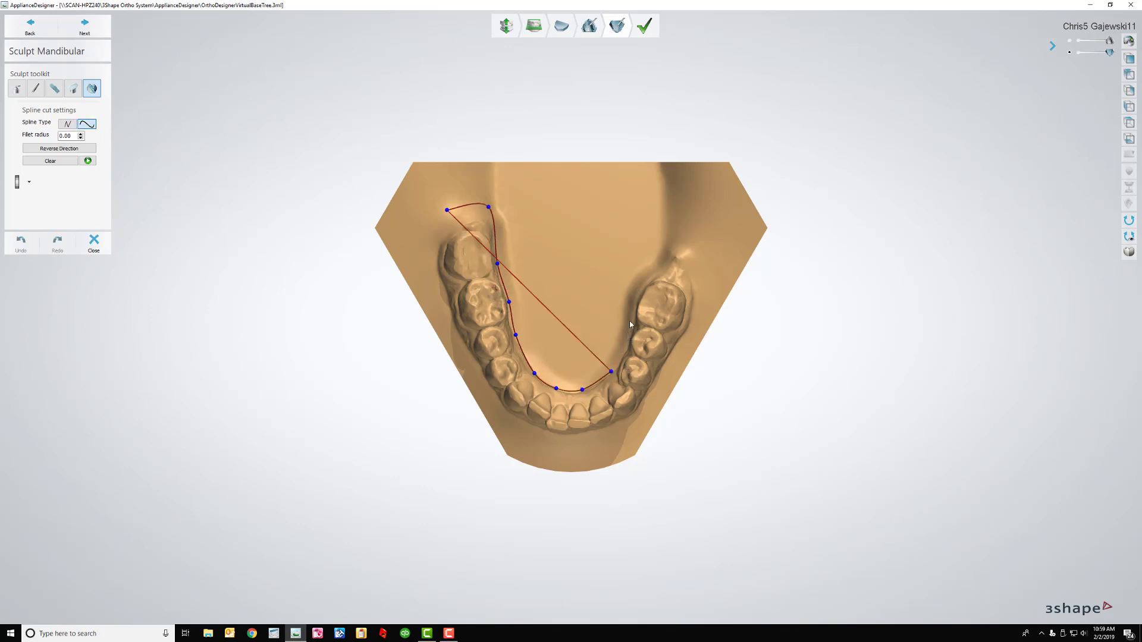
pyautogui.click(627, 331)
pyautogui.click(636, 289)
pyautogui.click(662, 260)
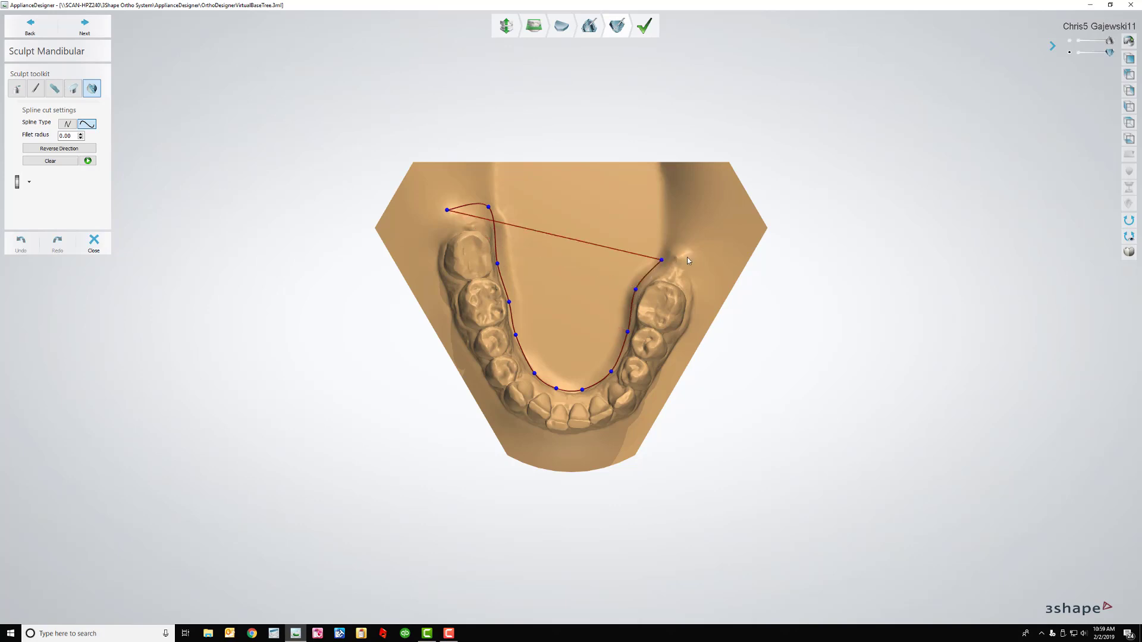
pyautogui.click(685, 255)
pyautogui.click(694, 297)
# Trace the outline along the outer right arch, front teeth and outer left arch, then close it
pyautogui.click(679, 339)
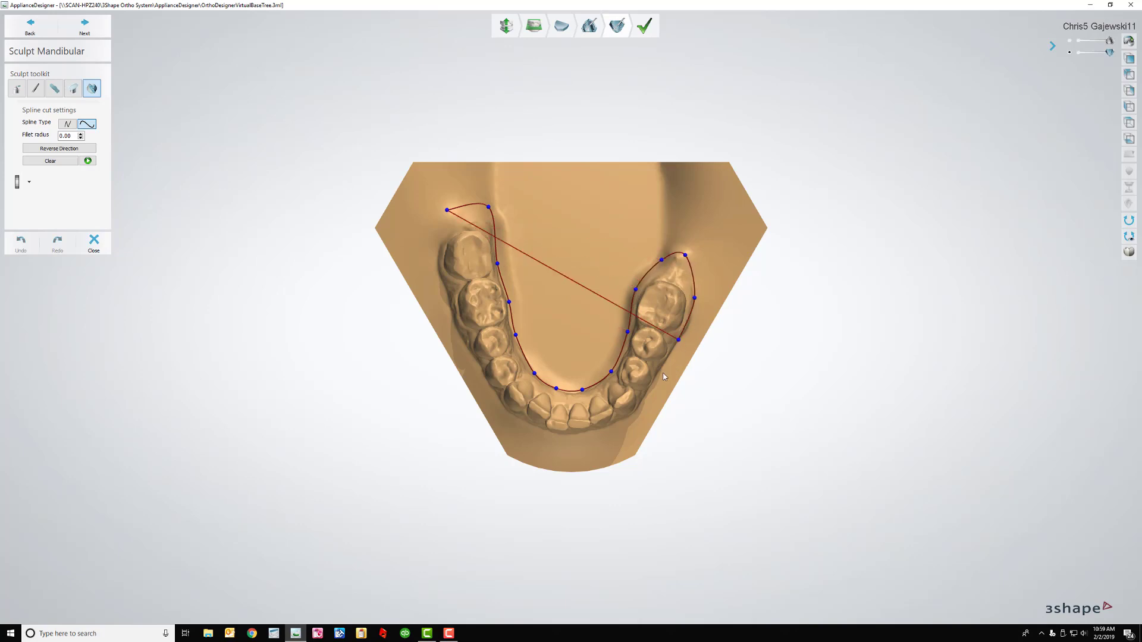
pyautogui.click(659, 374)
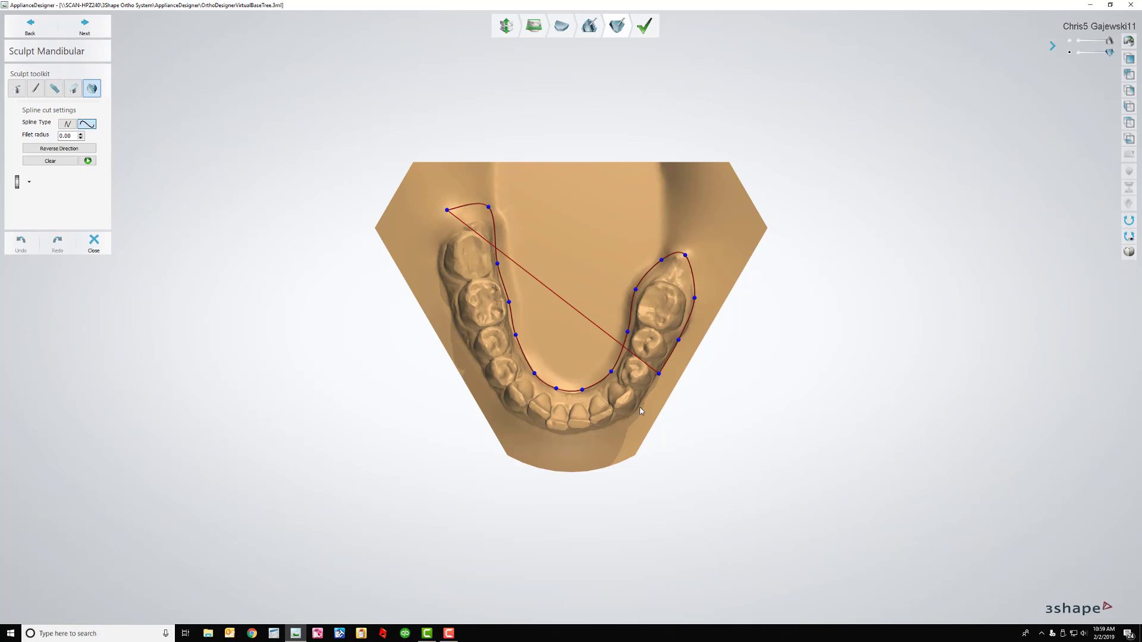
pyautogui.click(644, 401)
pyautogui.click(630, 417)
pyautogui.click(603, 428)
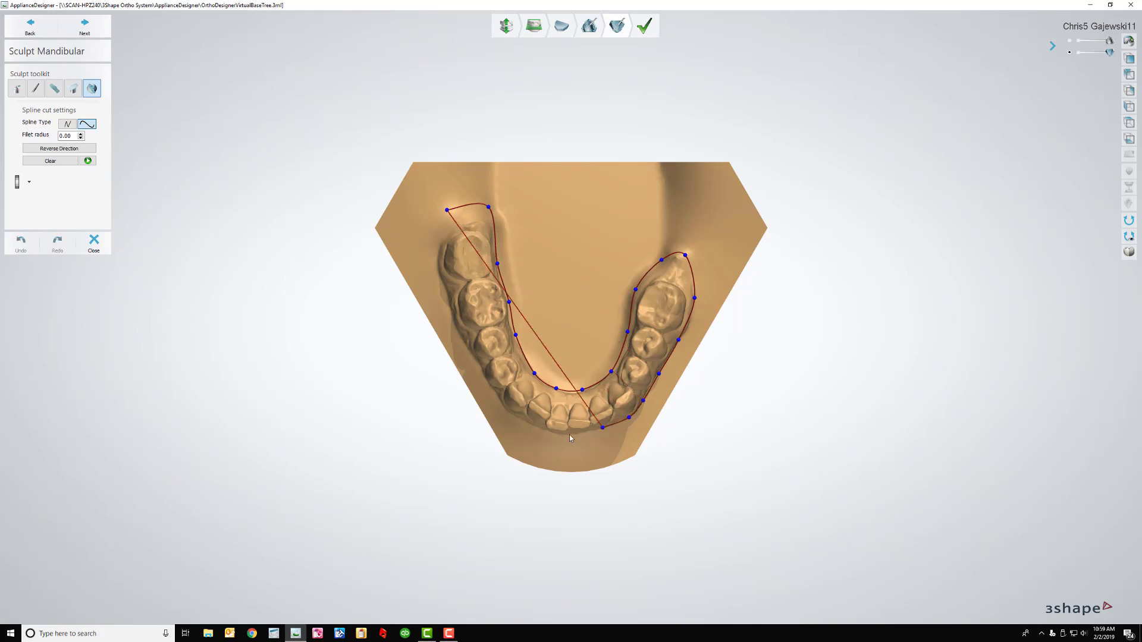
pyautogui.click(567, 436)
pyautogui.click(542, 430)
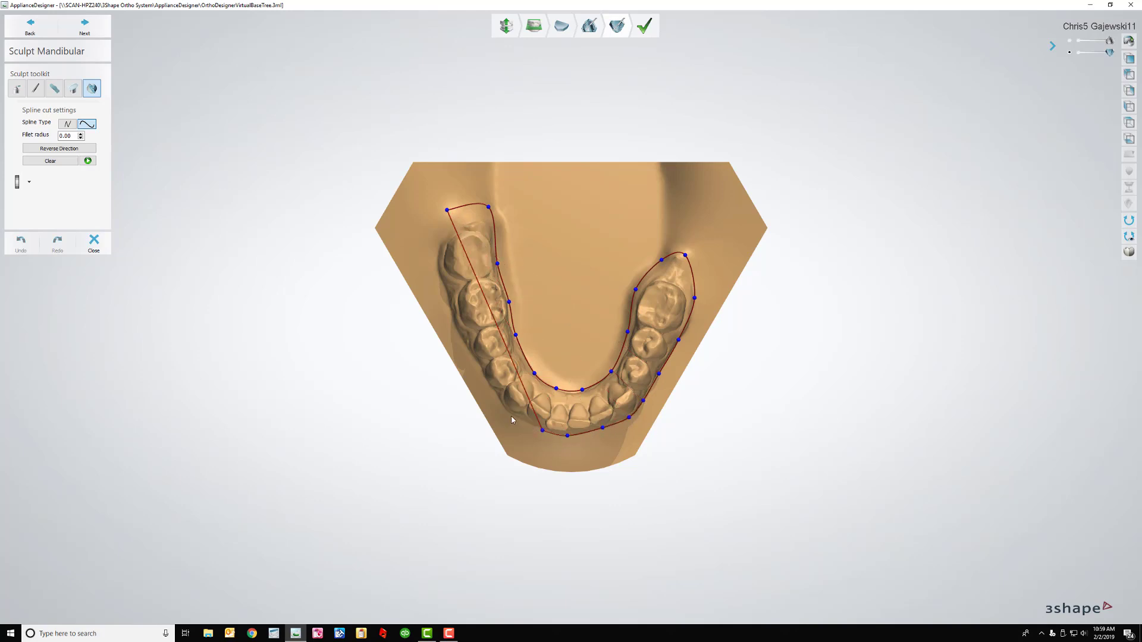
pyautogui.click(510, 413)
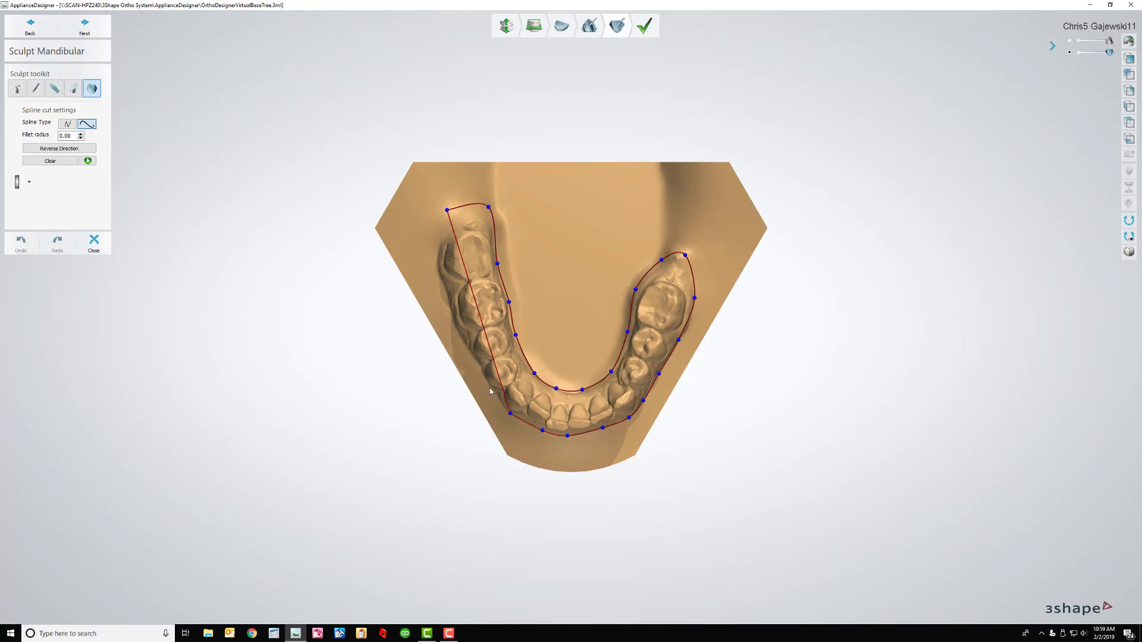
pyautogui.click(490, 390)
pyautogui.click(469, 347)
pyautogui.click(454, 313)
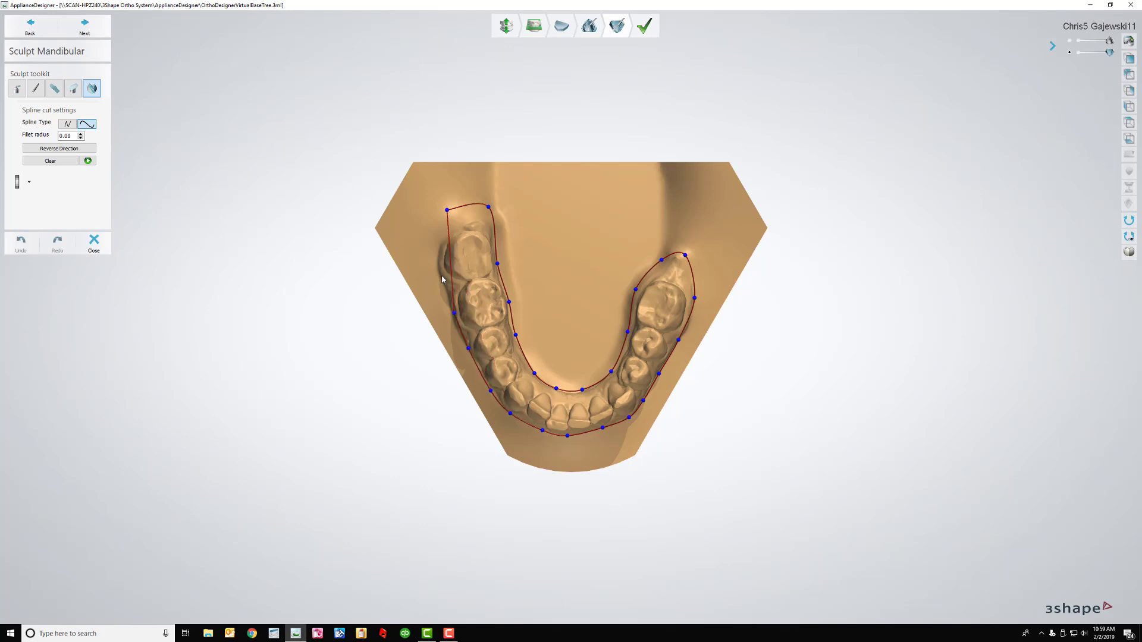
pyautogui.click(440, 271)
pyautogui.click(439, 241)
pyautogui.click(447, 211)
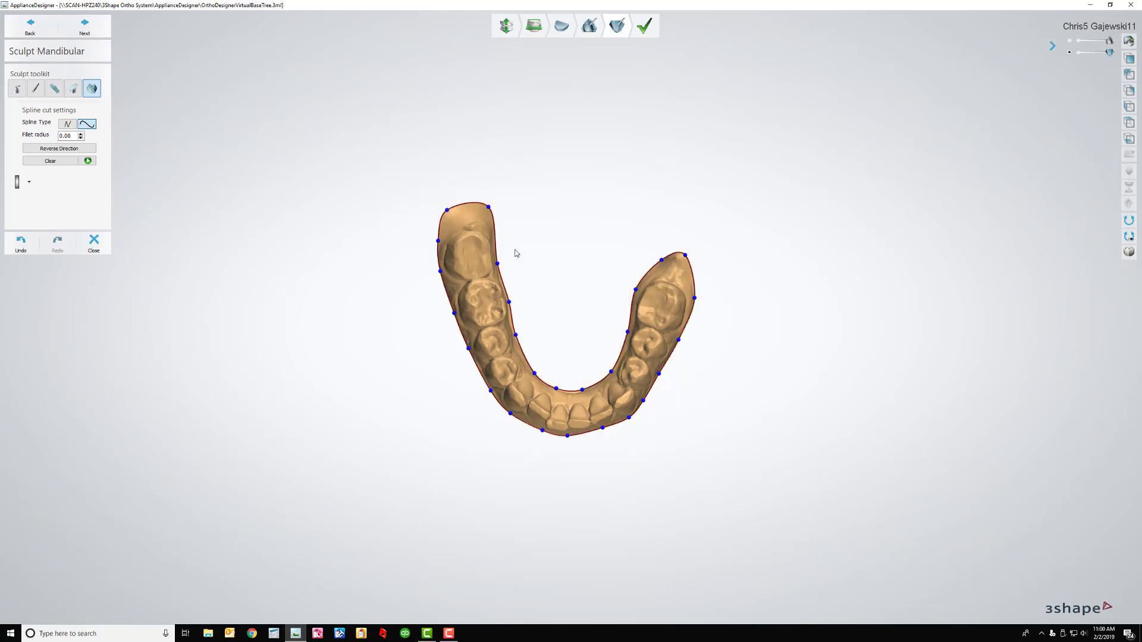
# Choose wax knife preset 1 (smooth, 5.00 mm) and orbit the lower model, ending on the front view
pyautogui.moveTo(515, 250); pyautogui.dragTo(455, 293, button='right')
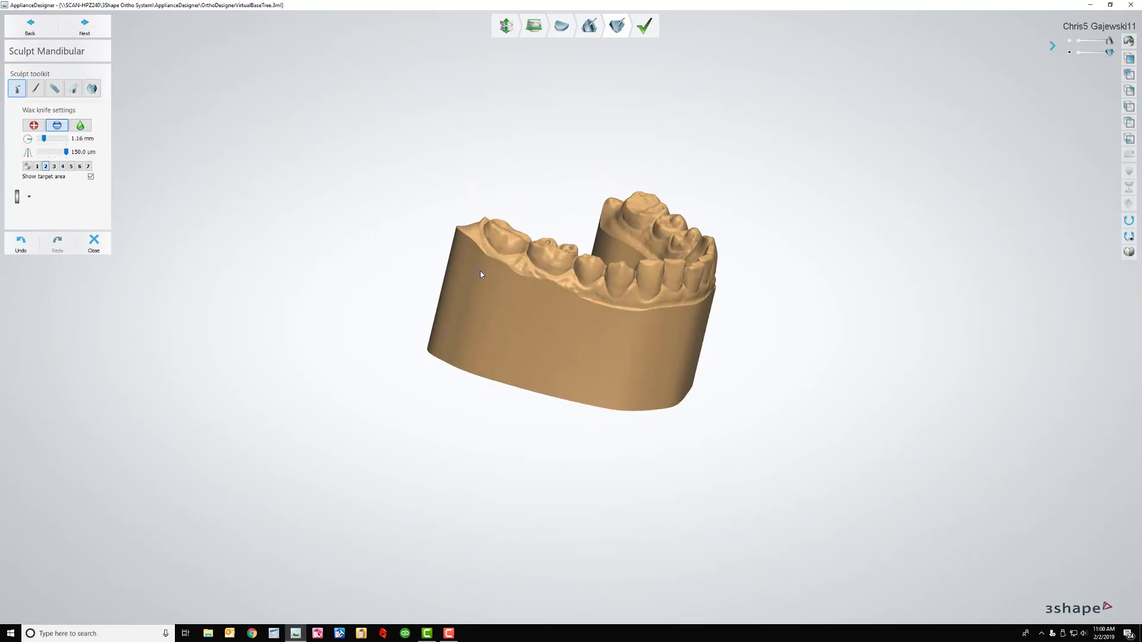
pyautogui.click(37, 166)
pyautogui.moveTo(658, 326); pyautogui.dragTo(581, 324, button='right')
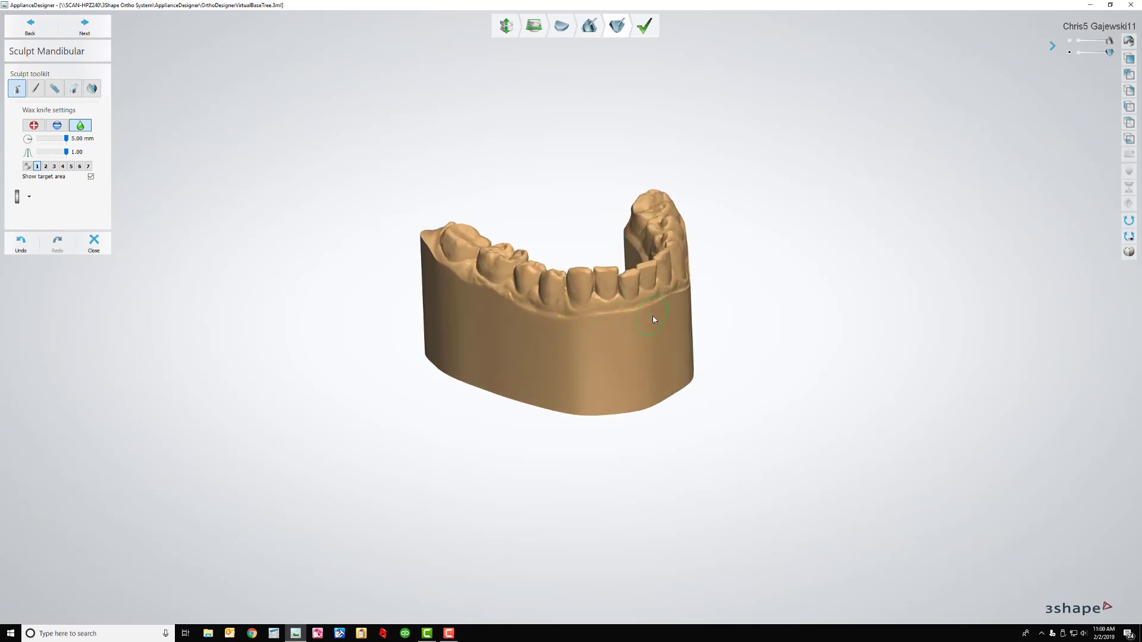
pyautogui.moveTo(654, 320); pyautogui.dragTo(577, 356, button='right')
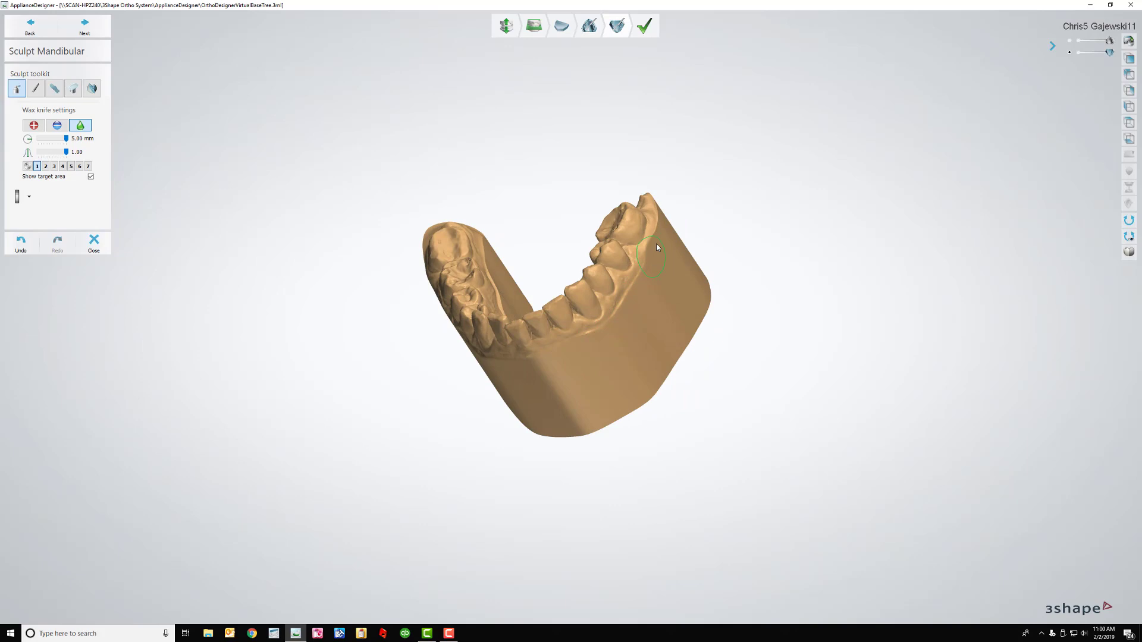
pyautogui.moveTo(692, 286); pyautogui.dragTo(619, 310, button='right')
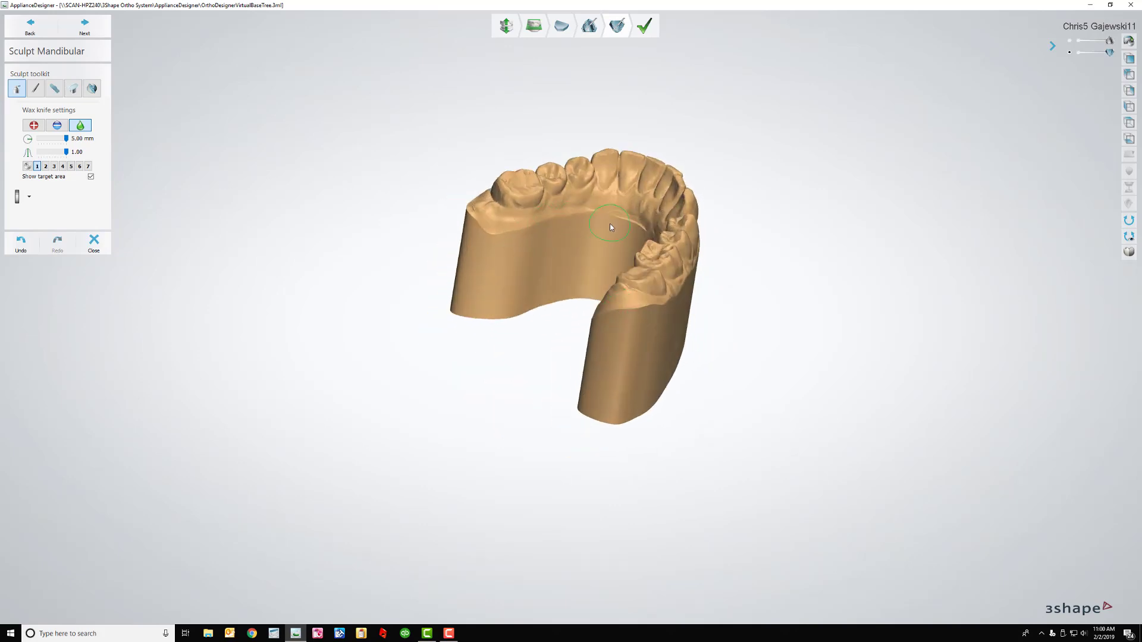
pyautogui.moveTo(578, 219)
pyautogui.mouseDown(button='right')
pyautogui.moveTo(624, 234)
pyautogui.moveTo(592, 212)
pyautogui.mouseUp(button='right')
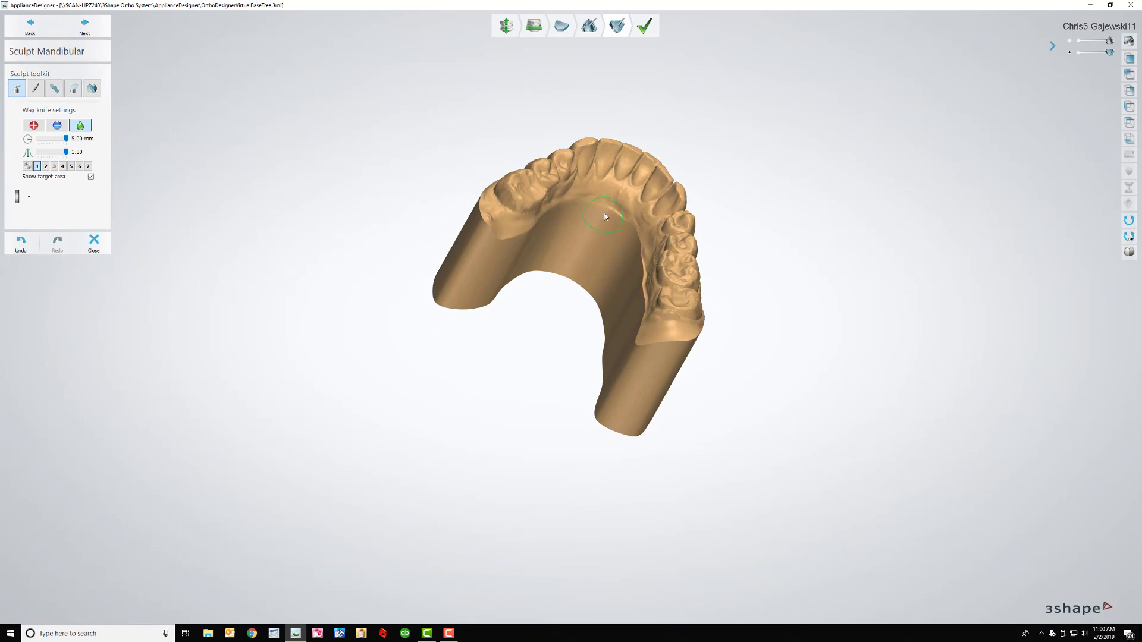
pyautogui.moveTo(639, 252); pyautogui.dragTo(619, 223, button='right')
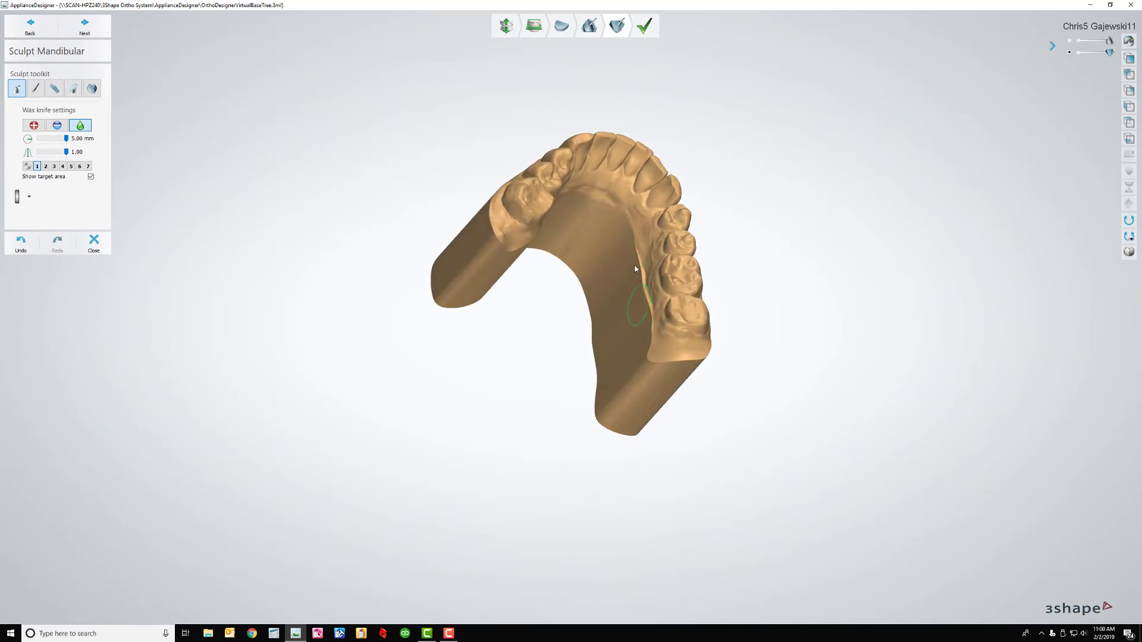
pyautogui.click(1129, 74)
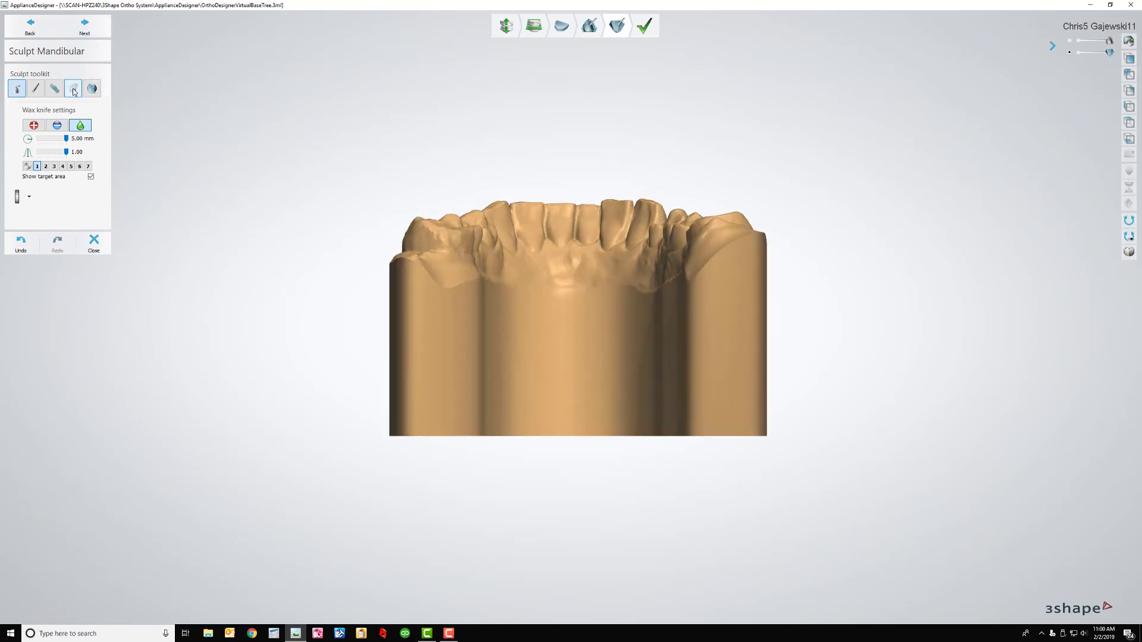
# Plane-cut the lower model's base along a horizontal line, then finish and save the prepared model set
pyautogui.click(74, 90)
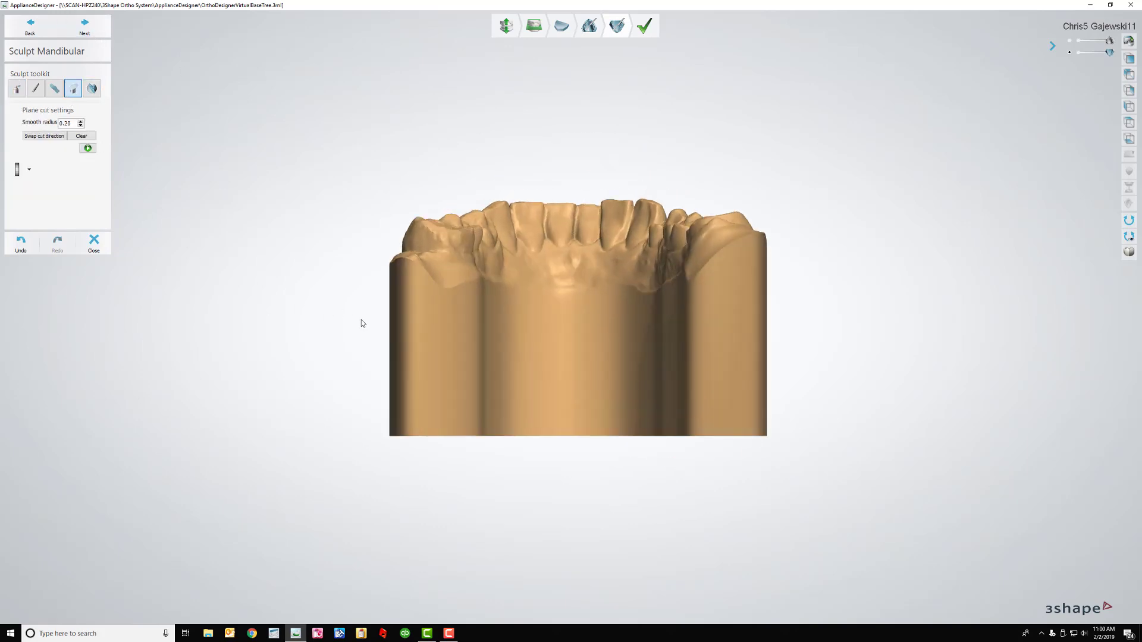
pyautogui.moveTo(364, 336); pyautogui.dragTo(813, 338)
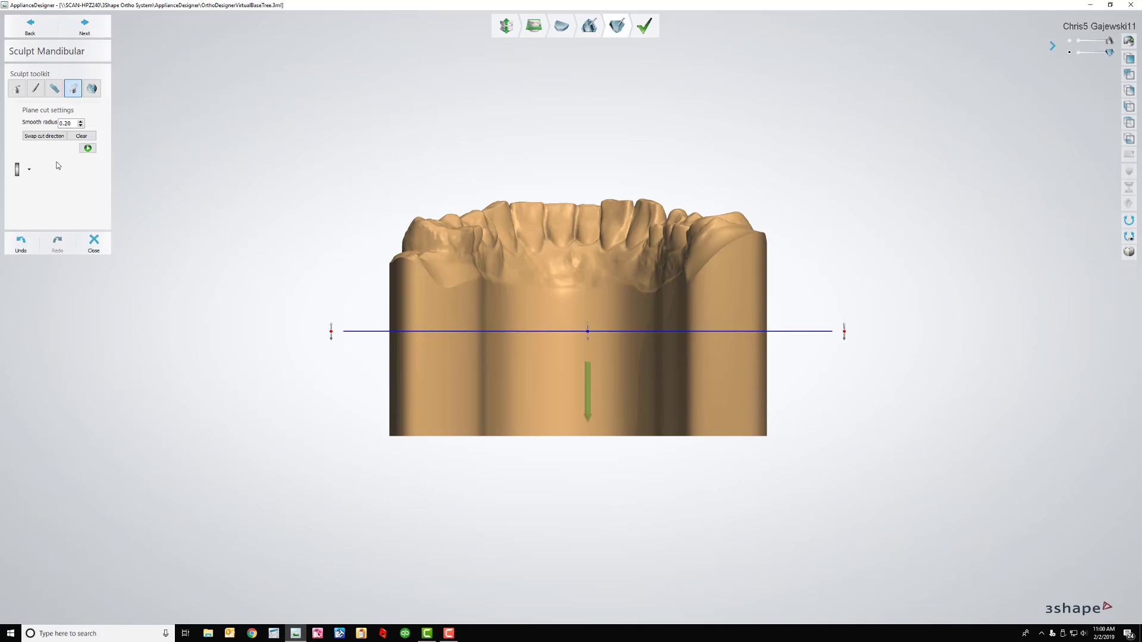
pyautogui.click(88, 152)
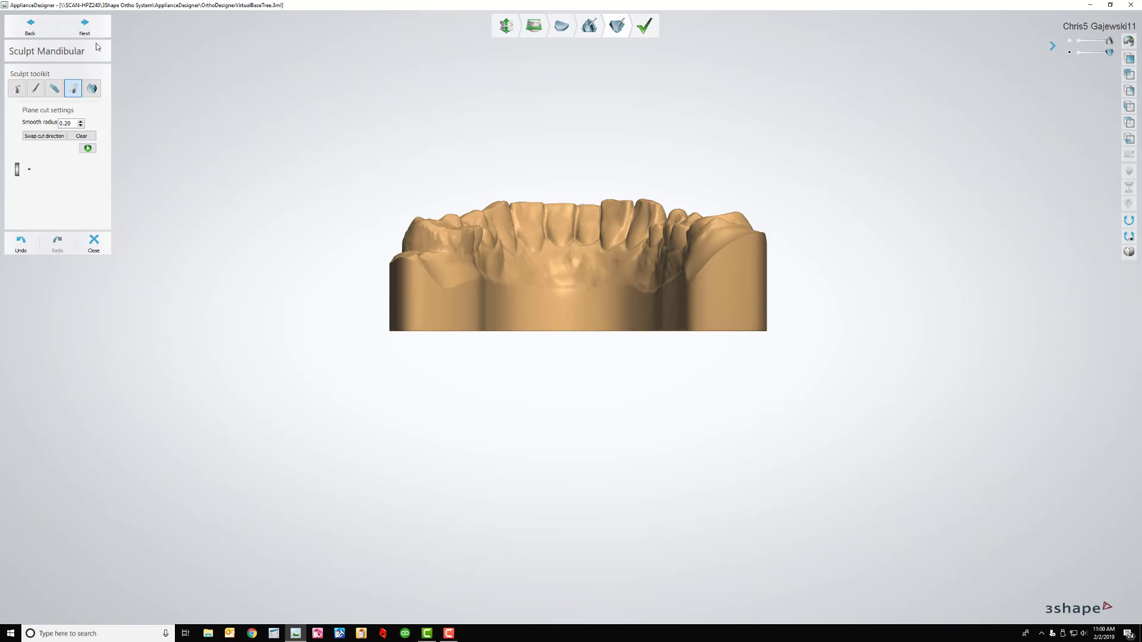
pyautogui.click(86, 28)
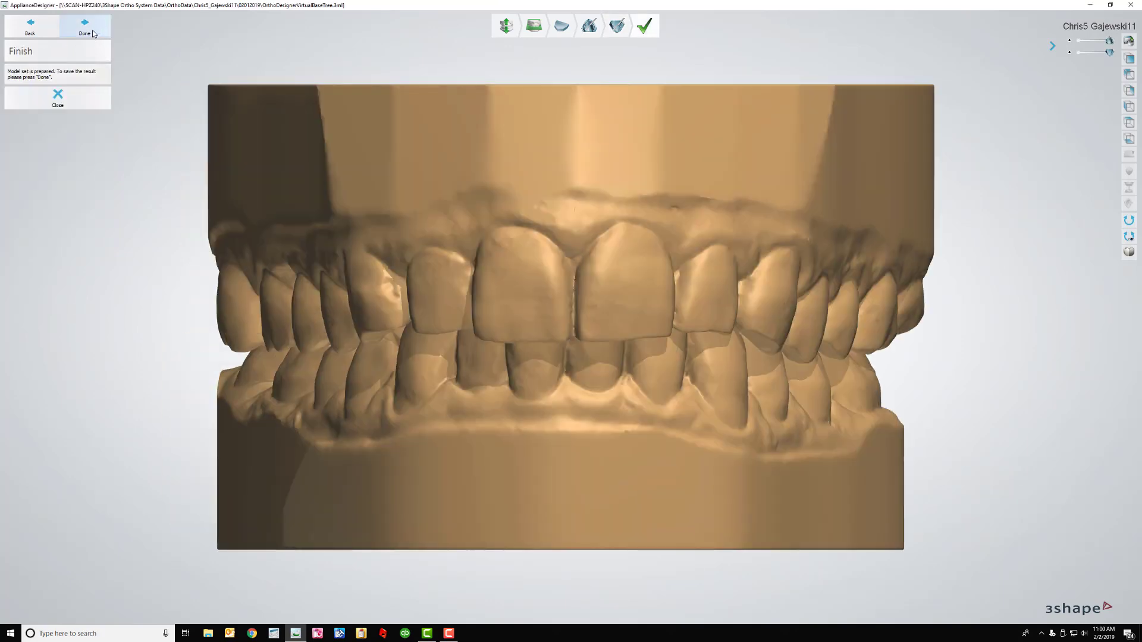
pyautogui.click(86, 28)
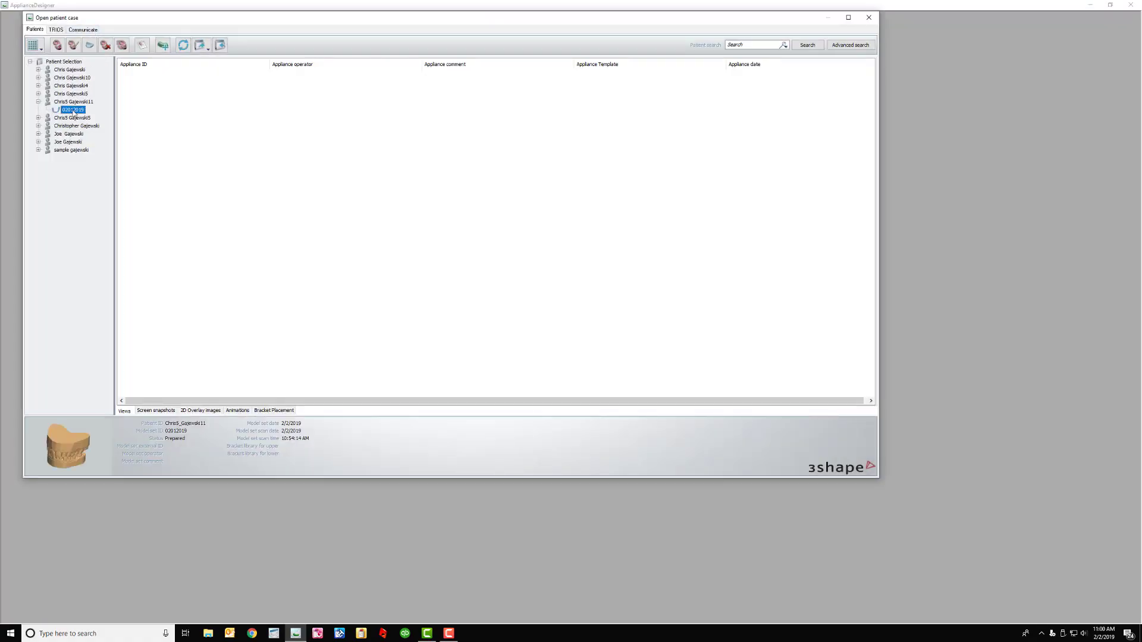
# Create a new Export Model appliance for model set 02012019, entering a custom appliance id
pyautogui.rightClick(72, 113)
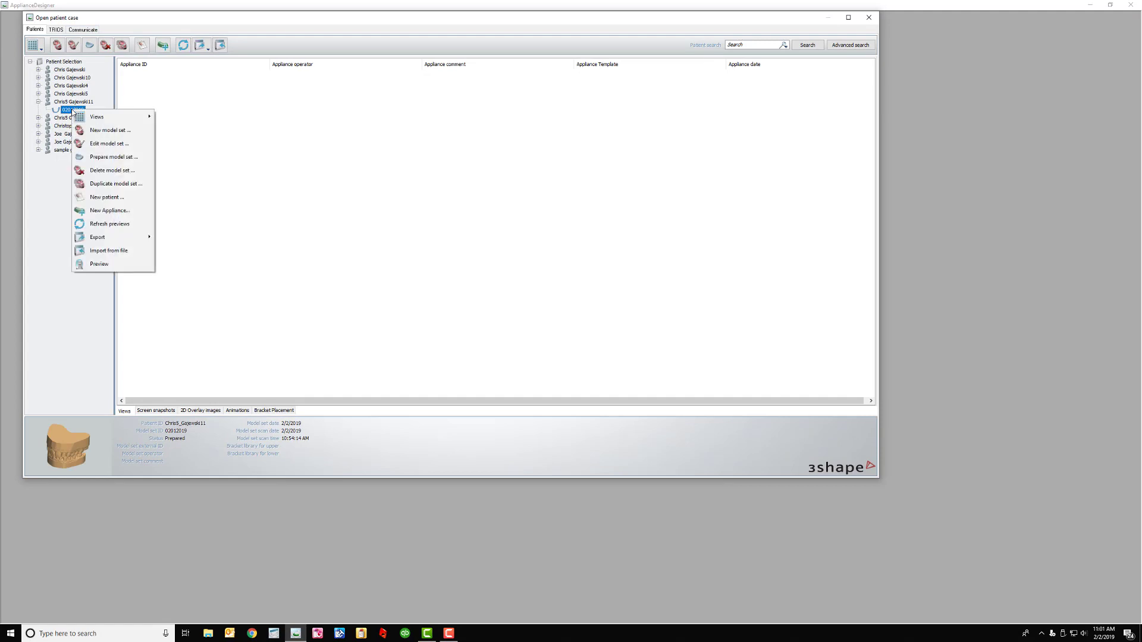
pyautogui.click(118, 211)
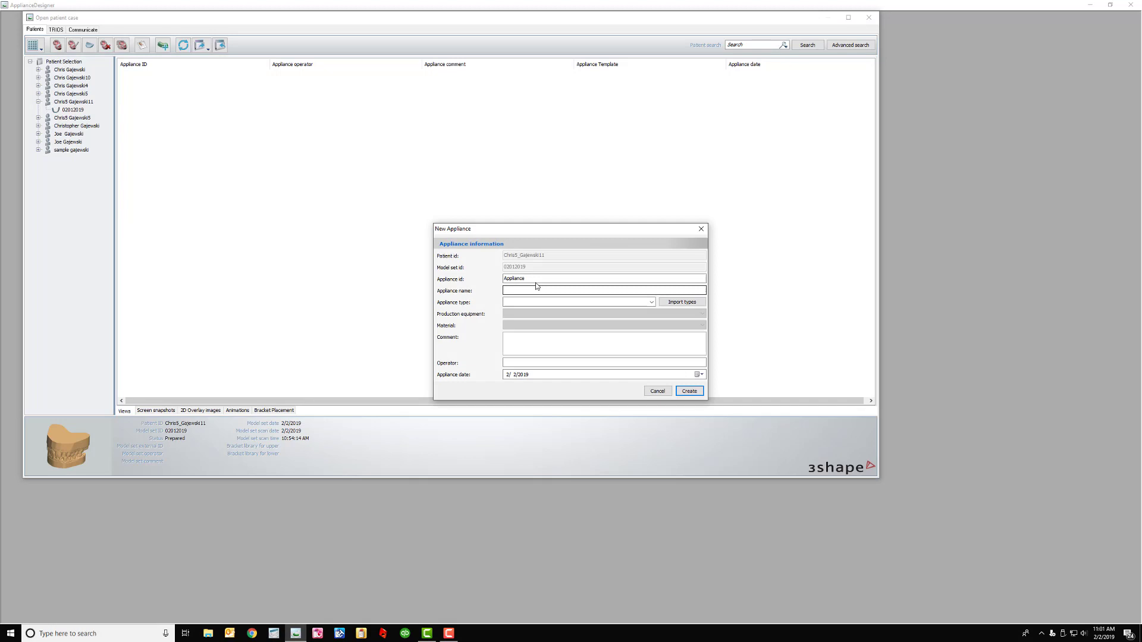
pyautogui.moveTo(534, 279); pyautogui.dragTo(478, 281)
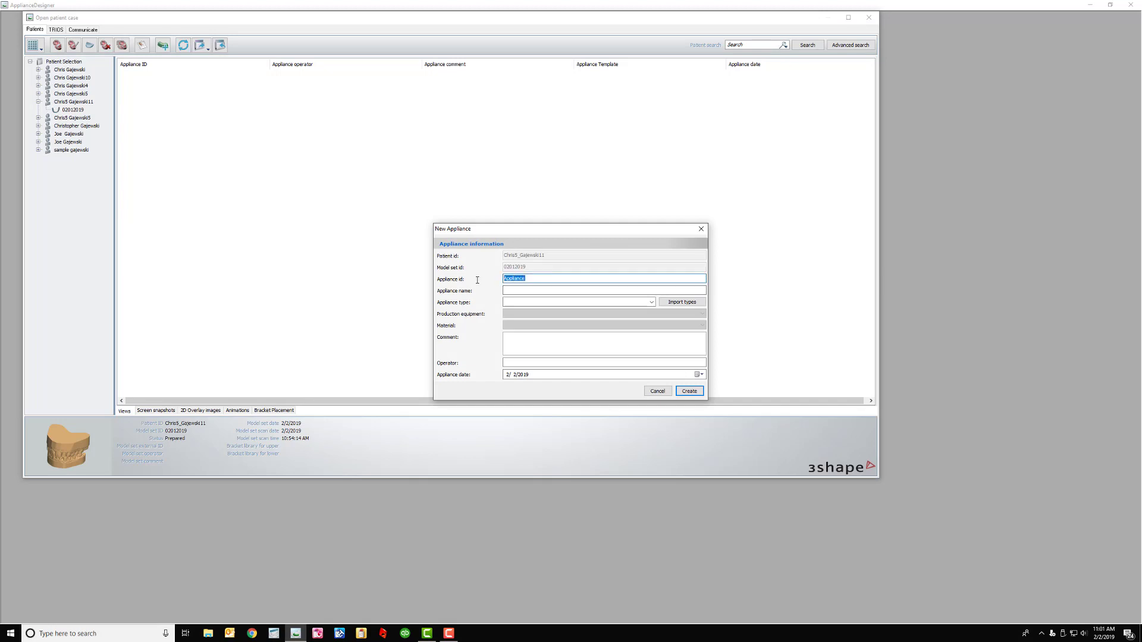
pyautogui.click(511, 303)
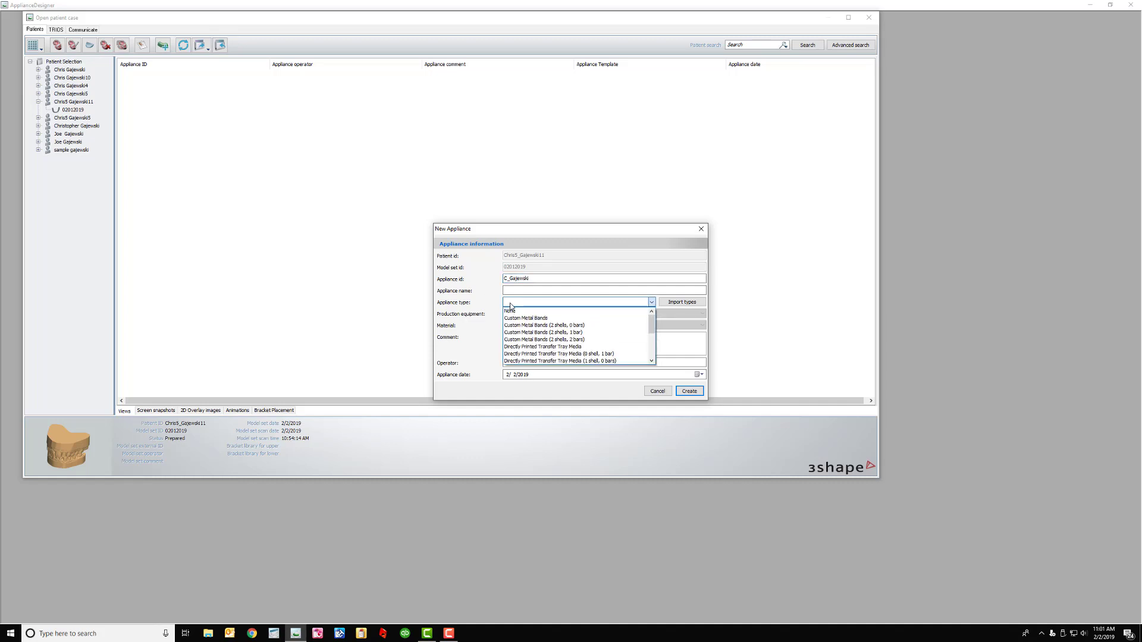
pyautogui.press('e')
pyautogui.press('Return')
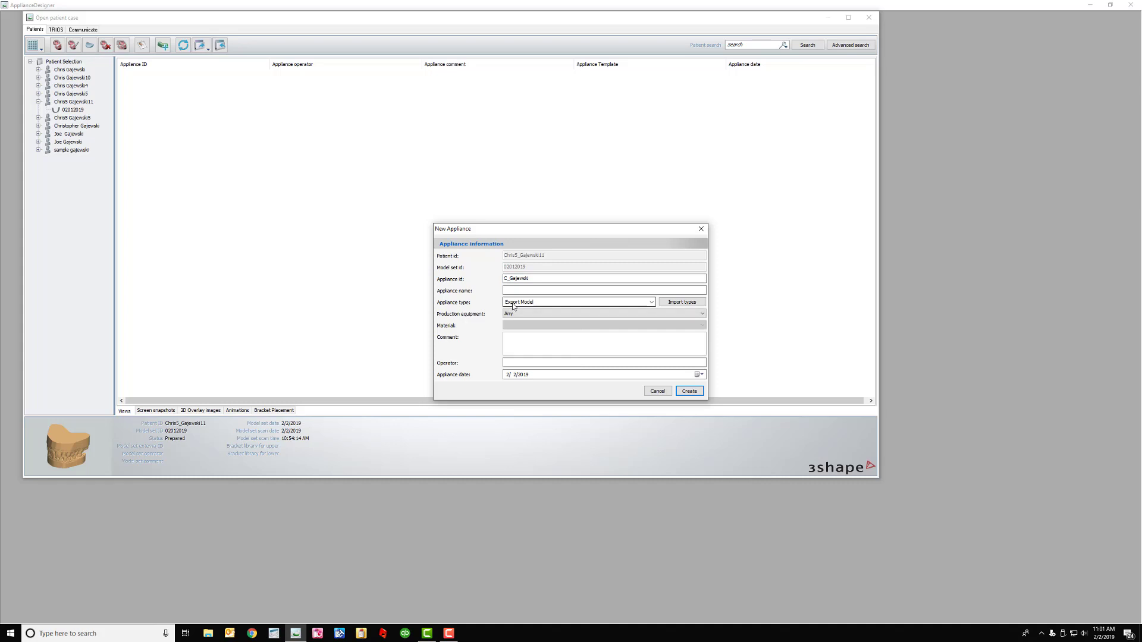
pyautogui.click(689, 392)
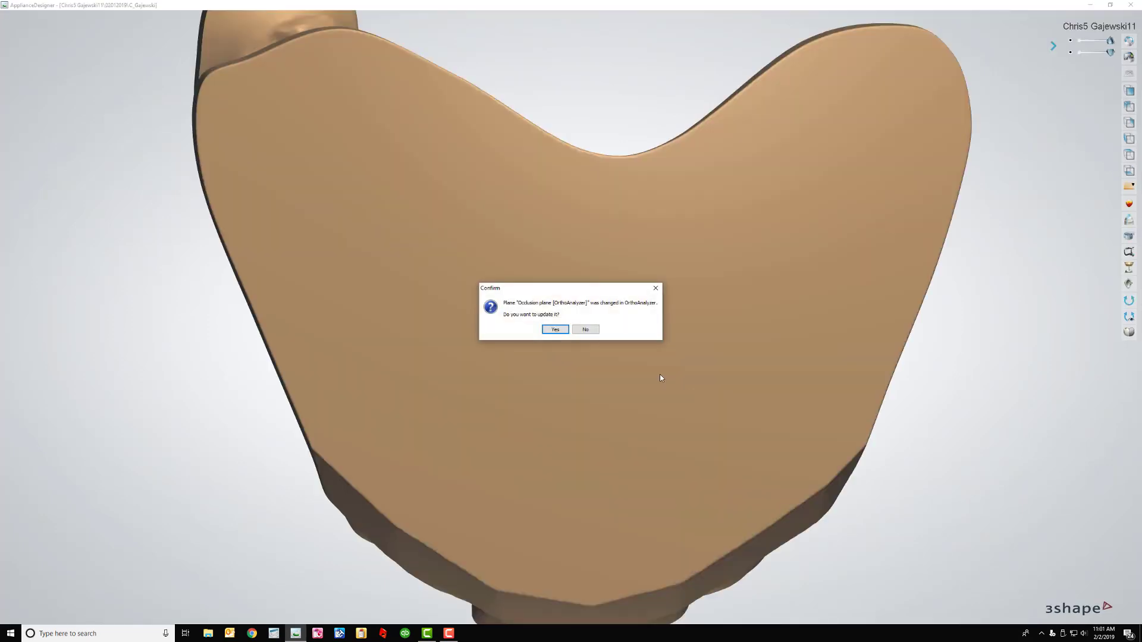
# Decline the plane updates, then hollow the upper model: thickness 2.5, variable thickness, raised drain grid, hole size 6
pyautogui.click(587, 332)
pyautogui.click(586, 330)
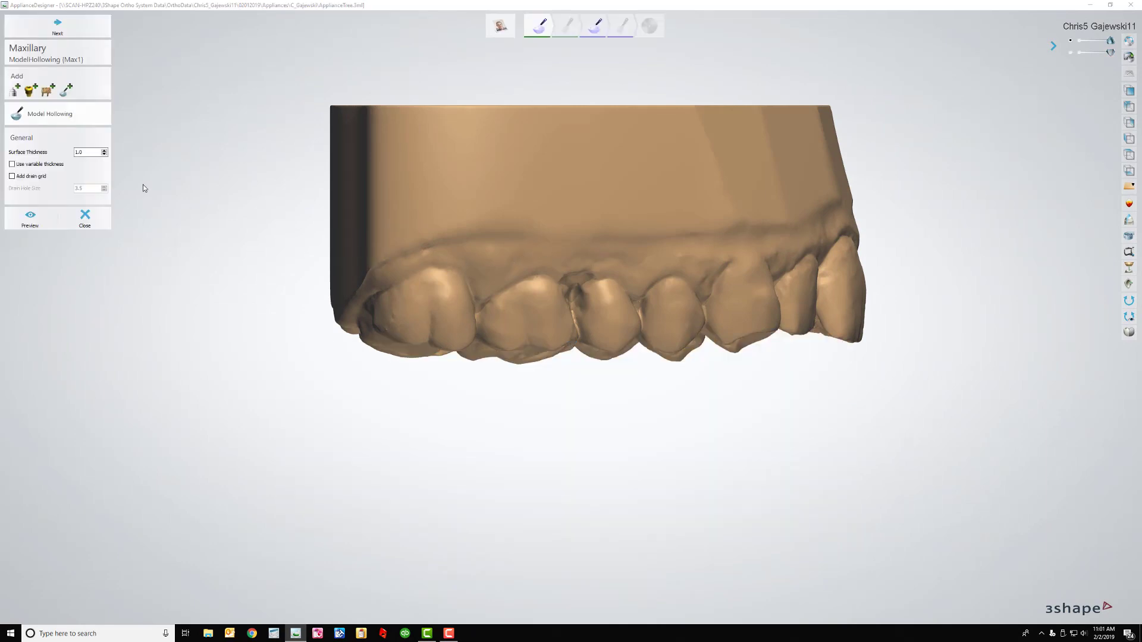
pyautogui.doubleClick(85, 151)
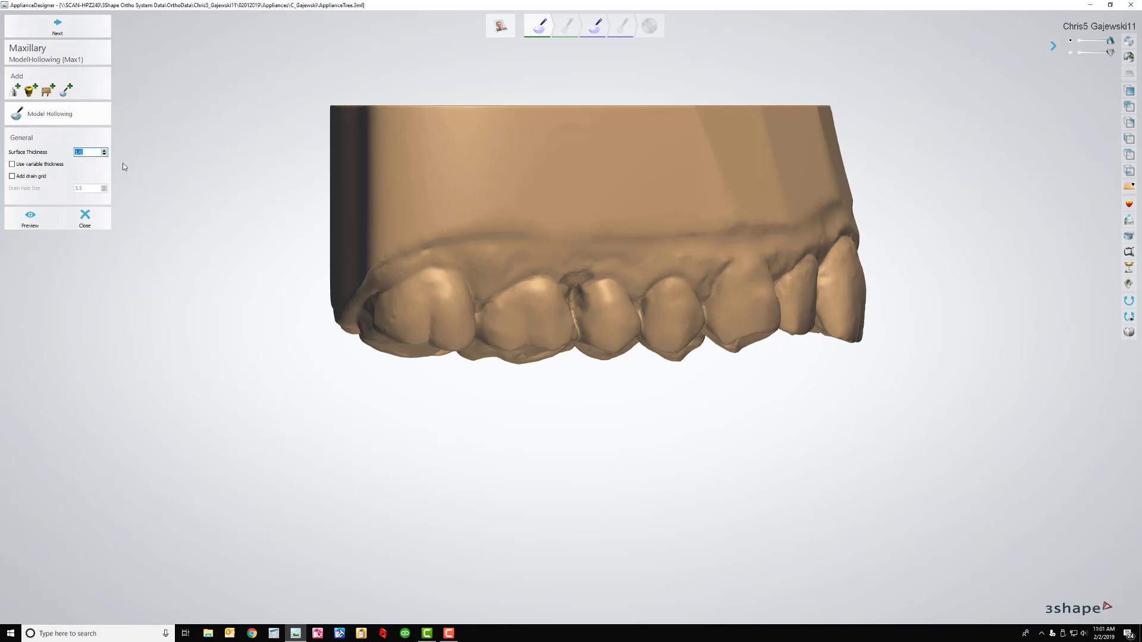
pyautogui.write('2.5')
pyautogui.click(13, 165)
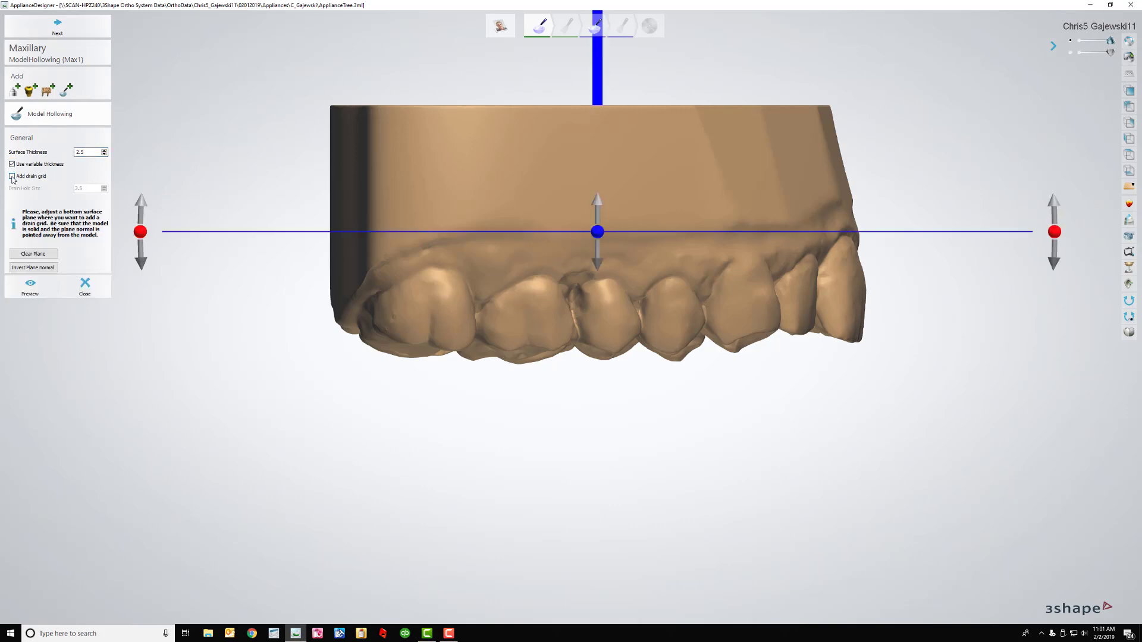
pyautogui.click(12, 177)
pyautogui.moveTo(99, 189); pyautogui.dragTo(74, 190)
pyautogui.write('6')
pyautogui.moveTo(599, 236); pyautogui.dragTo(590, 140)
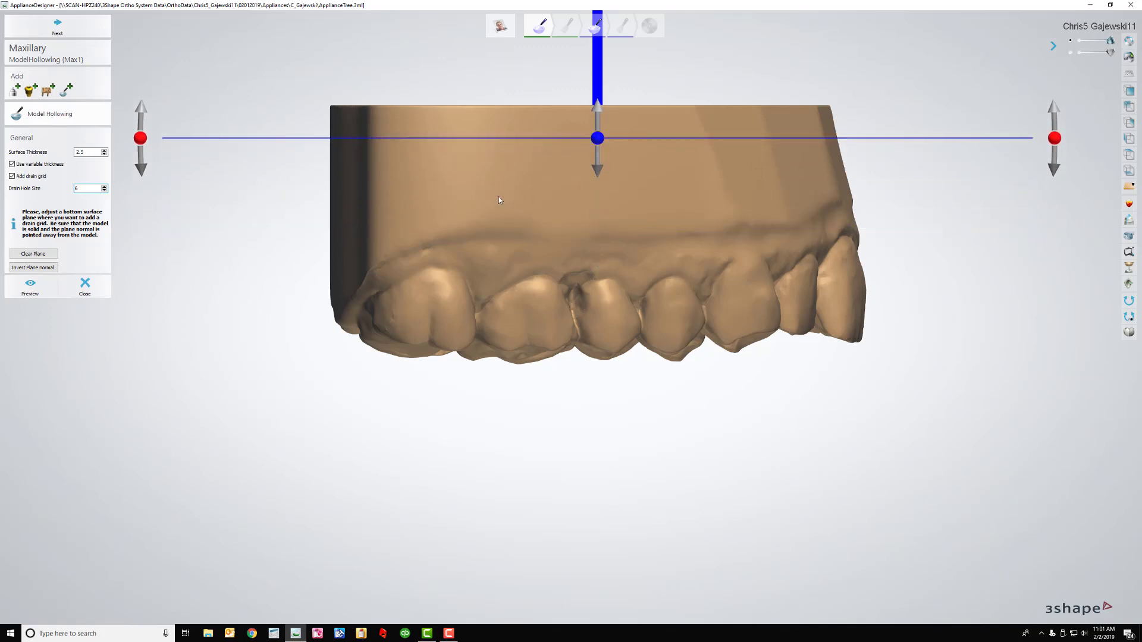
pyautogui.click(92, 34)
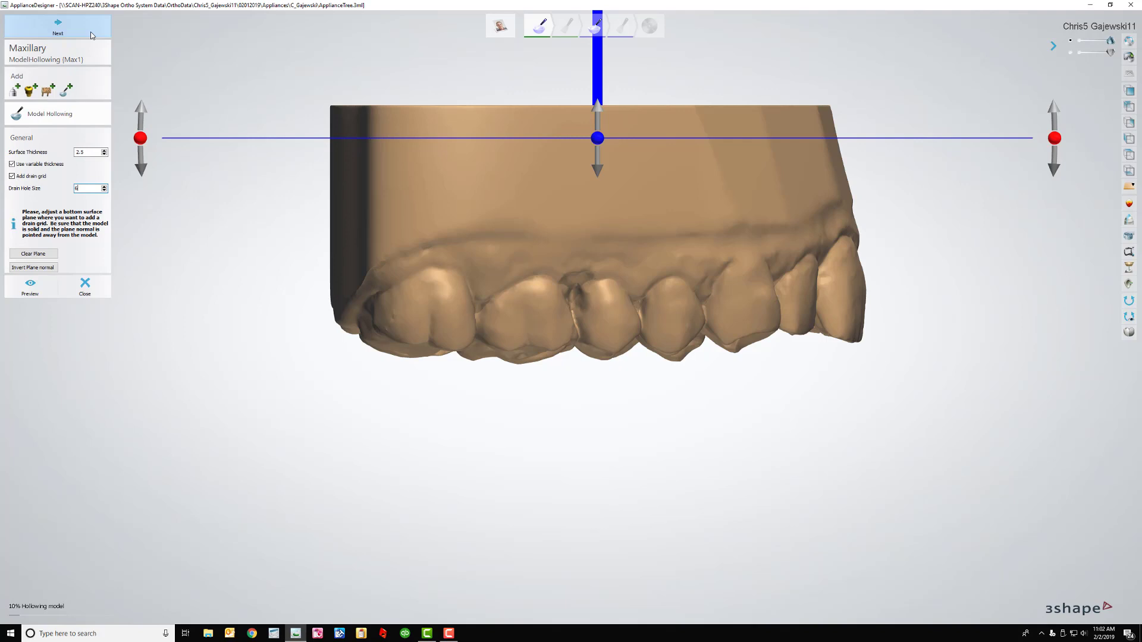
pyautogui.click(91, 35)
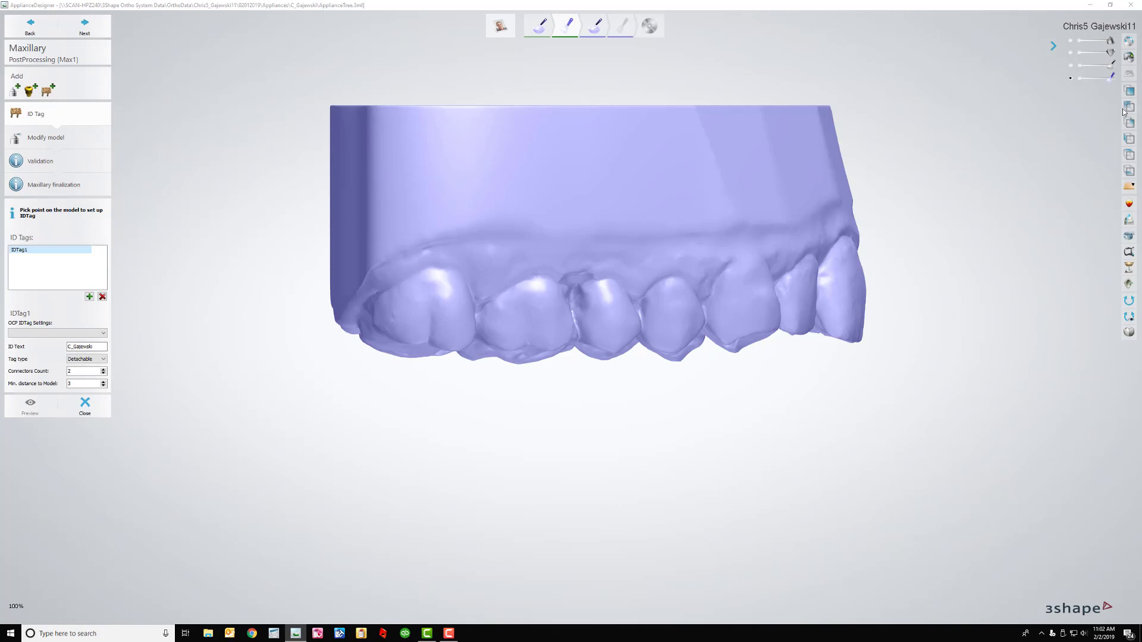
# Check the hollowed upper base's drain lattice from close-up, base, front and side views
pyautogui.click(1130, 139)
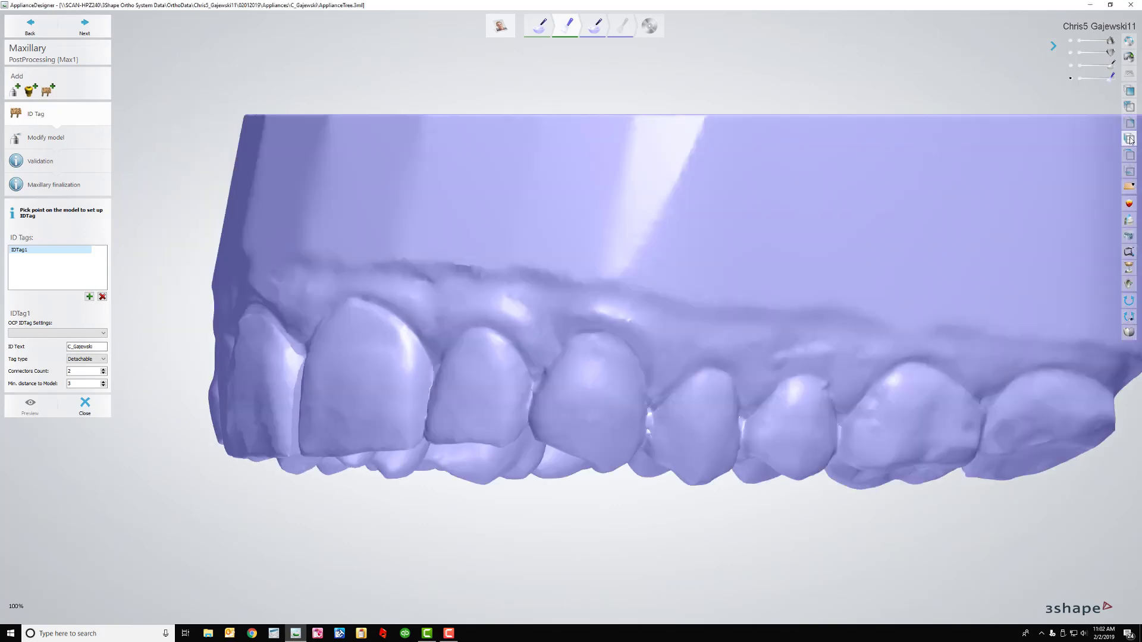
pyautogui.click(1130, 155)
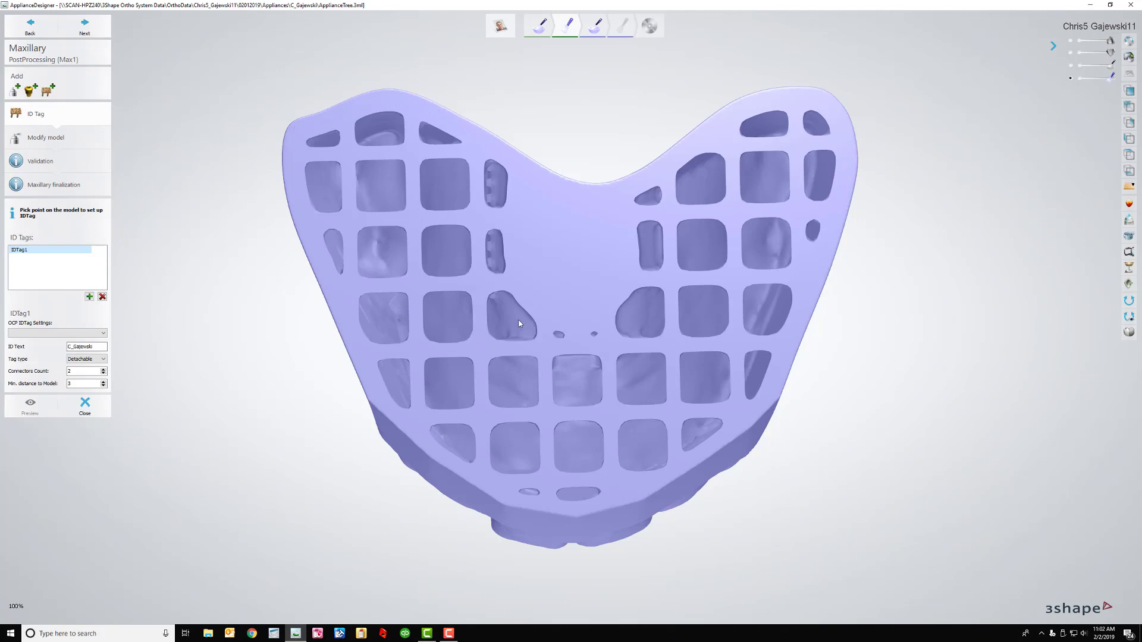
pyautogui.click(1127, 105)
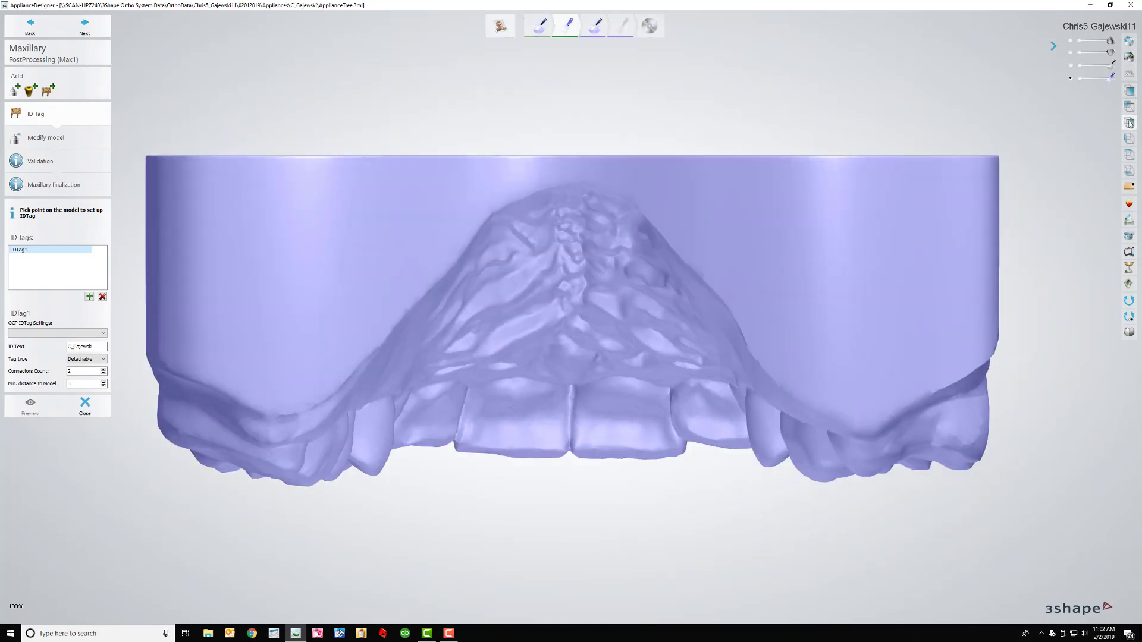
pyautogui.click(1130, 121)
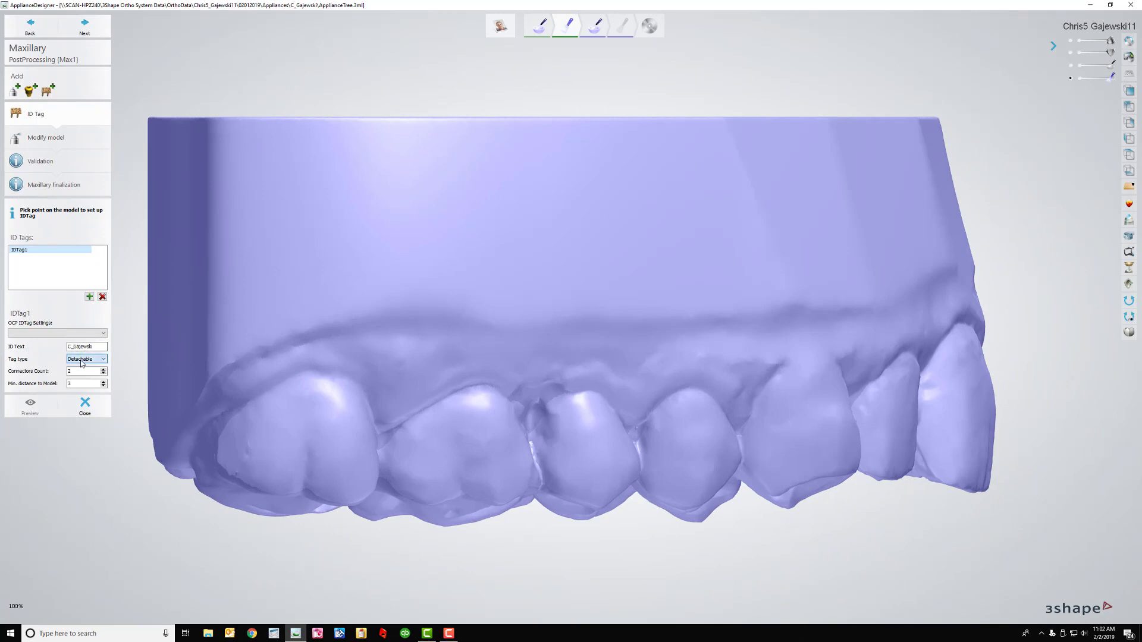
# Make the ID tag Integrated with text depth -1.5 and font height 6, placed level on the base
pyautogui.click(81, 360)
pyautogui.click(71, 374)
pyautogui.click(69, 372)
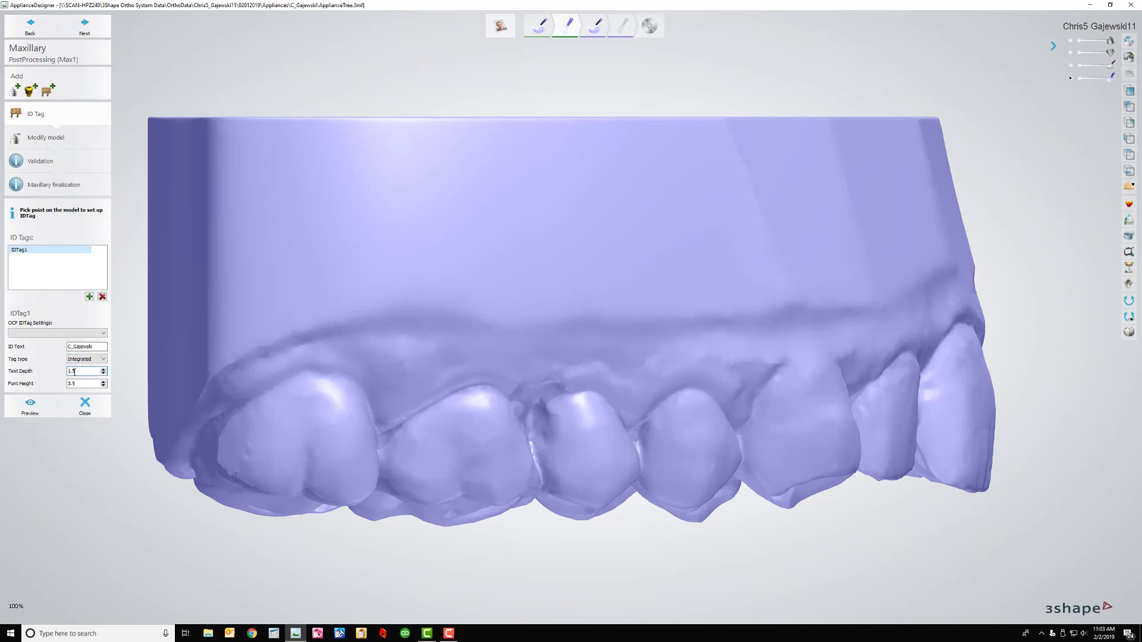
pyautogui.write('-')
pyautogui.doubleClick(81, 384)
pyautogui.write('6')
pyautogui.click(591, 219)
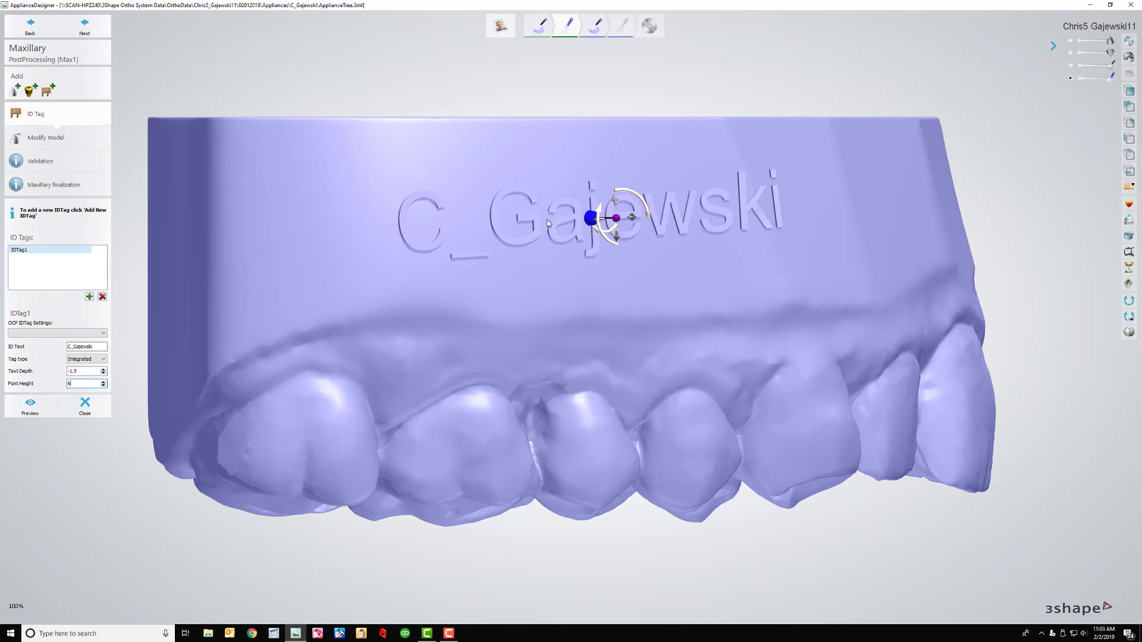
pyautogui.click(638, 199)
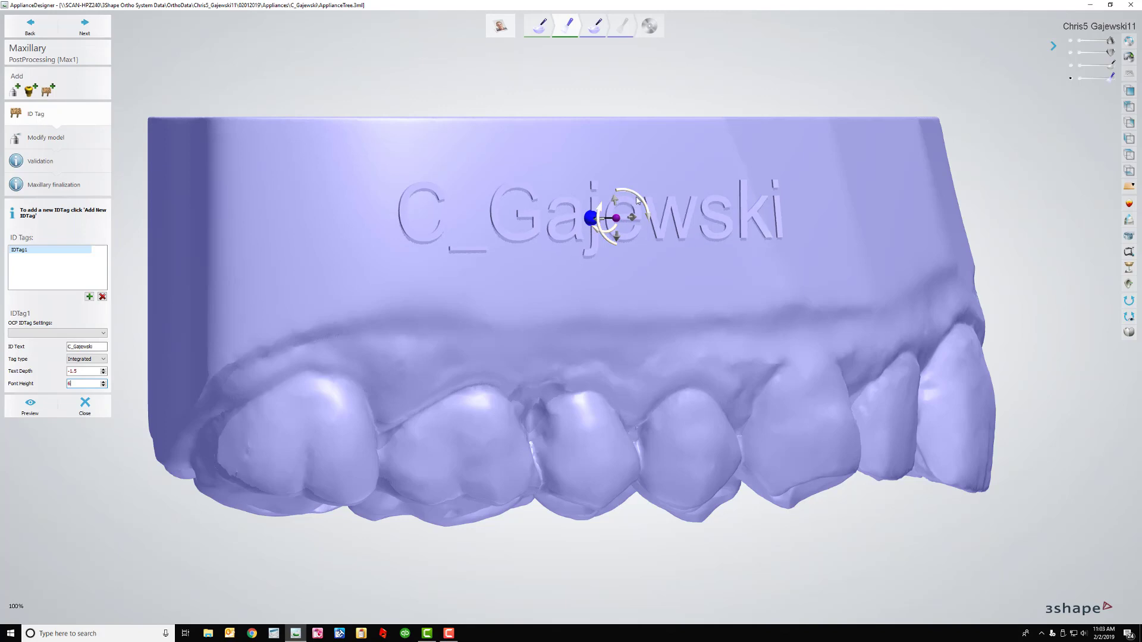
# Step past ID tag, model sculpting, validation and maxillary finalization to reach Mandibular Model Hollowing
pyautogui.click(95, 32)
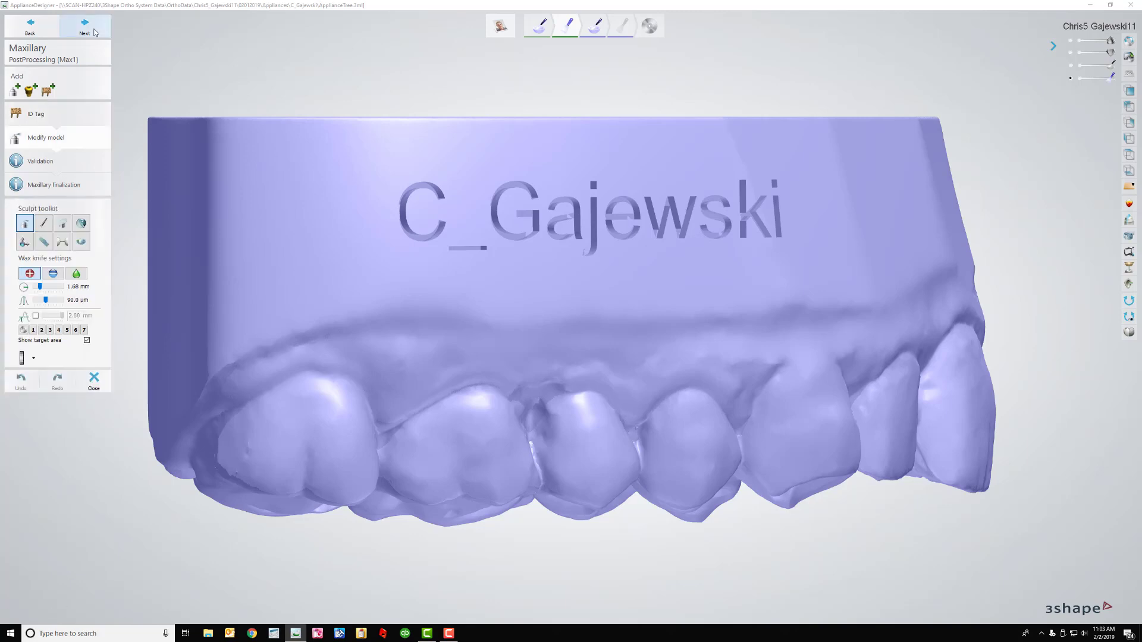
pyautogui.click(99, 33)
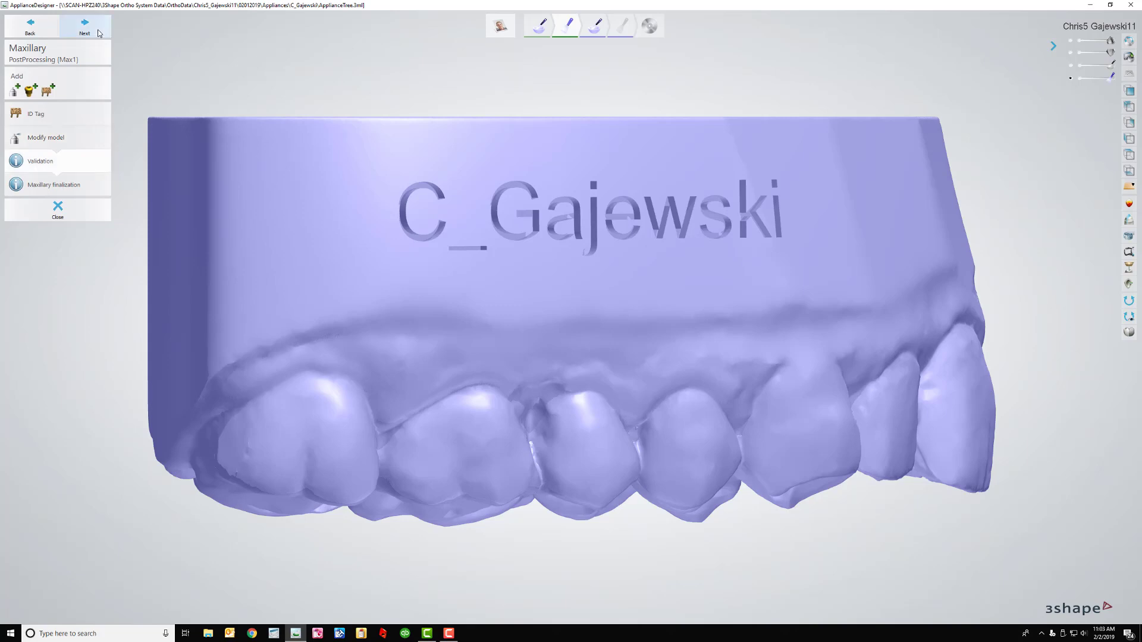
pyautogui.click(99, 33)
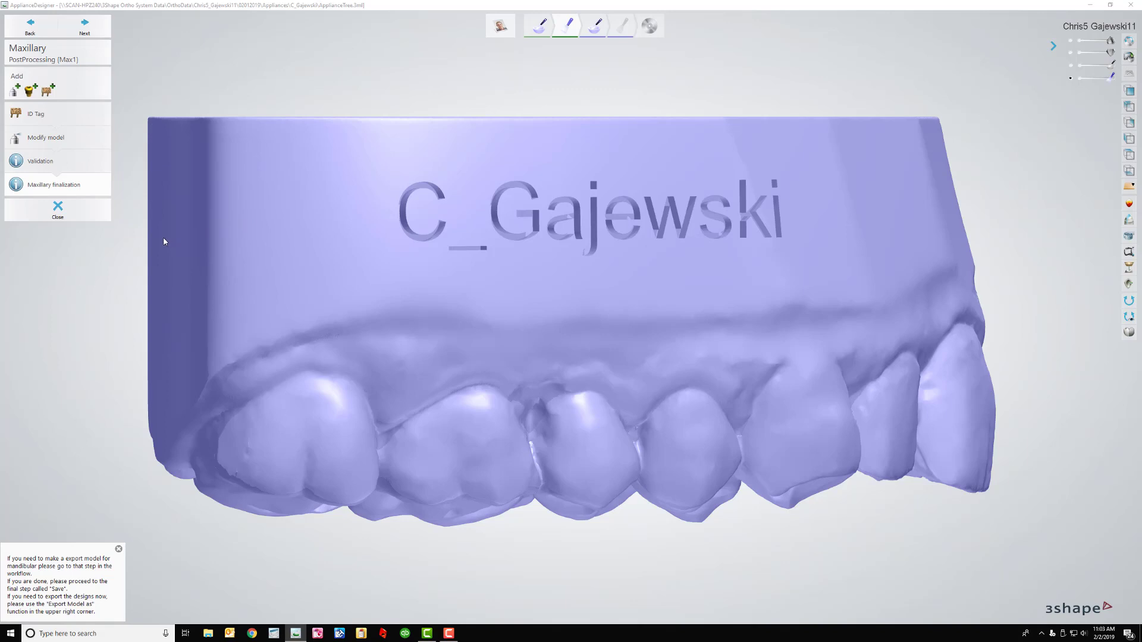
pyautogui.click(86, 29)
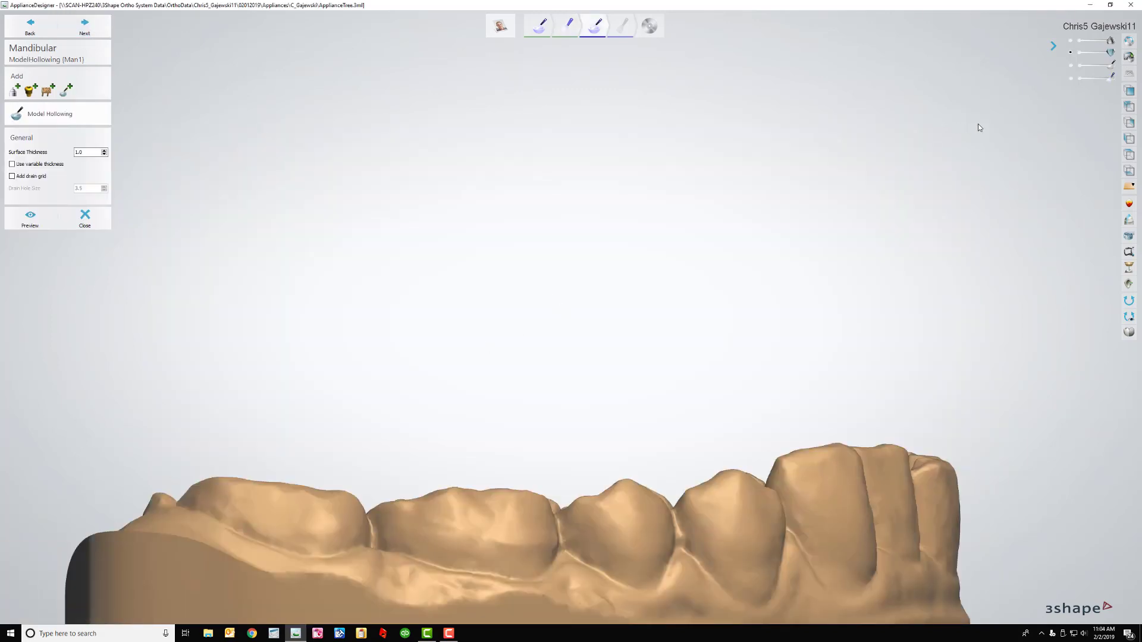
# Hollow the lower model at 2.5 thickness, variable thickness, with a size-6 drain grid lowered near the base
pyautogui.click(1129, 122)
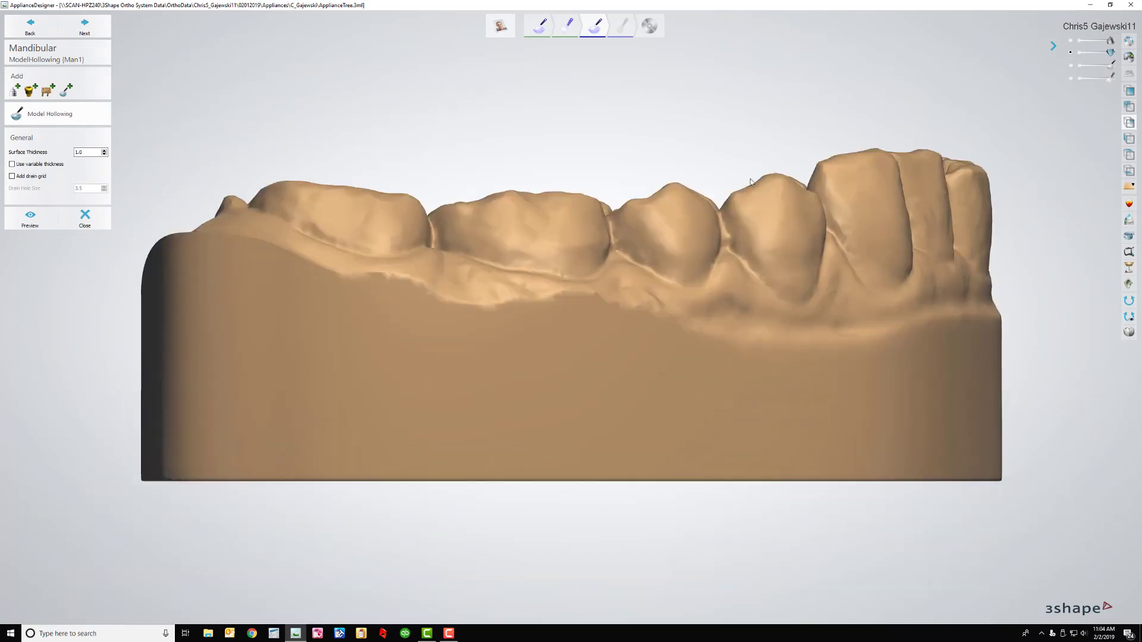
pyautogui.doubleClick(82, 152)
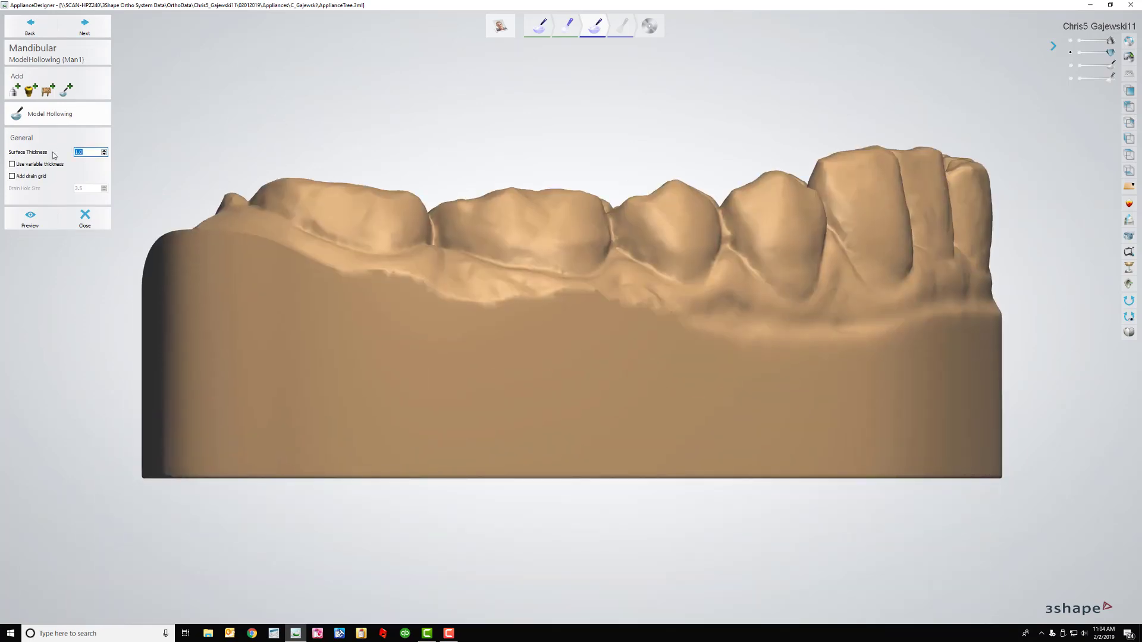
pyautogui.write('2.5')
pyautogui.click(12, 164)
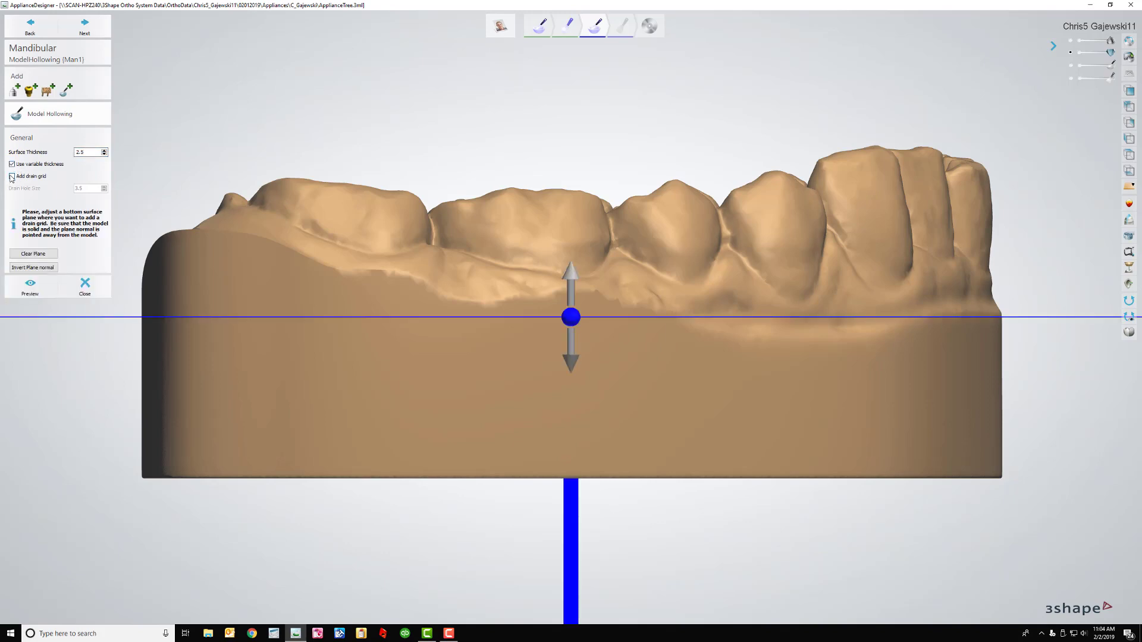
pyautogui.click(12, 176)
pyautogui.doubleClick(83, 188)
pyautogui.write('6')
pyautogui.moveTo(573, 325); pyautogui.dragTo(568, 438)
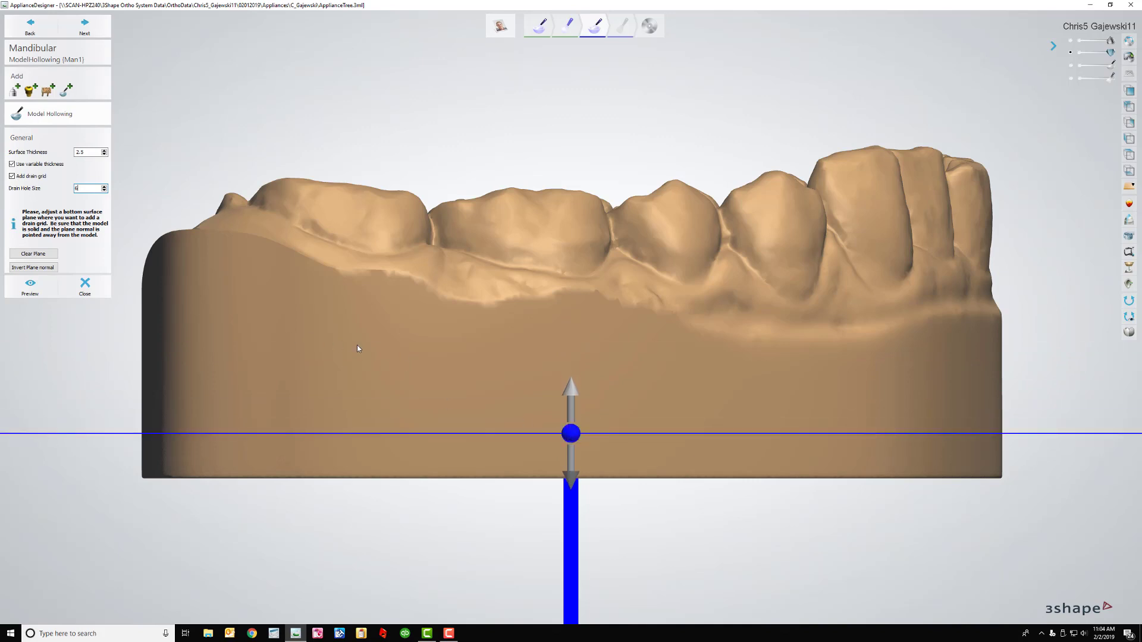
pyautogui.click(97, 34)
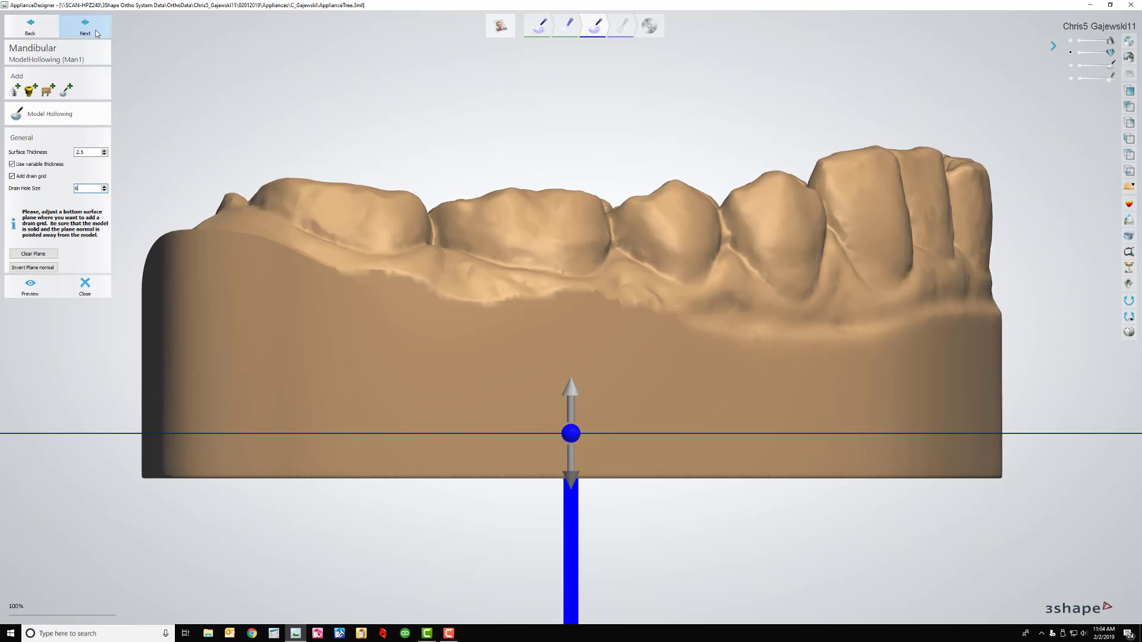
pyautogui.click(86, 27)
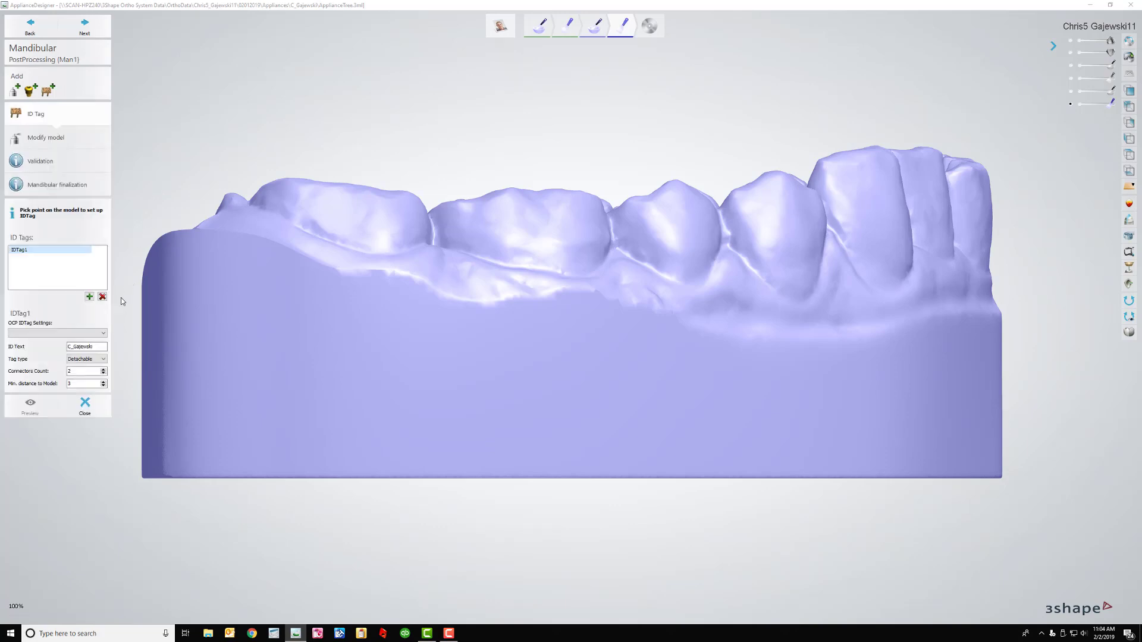
# Make the ID tag integrated with text depth -1.5 and font height 6
pyautogui.click(84, 359)
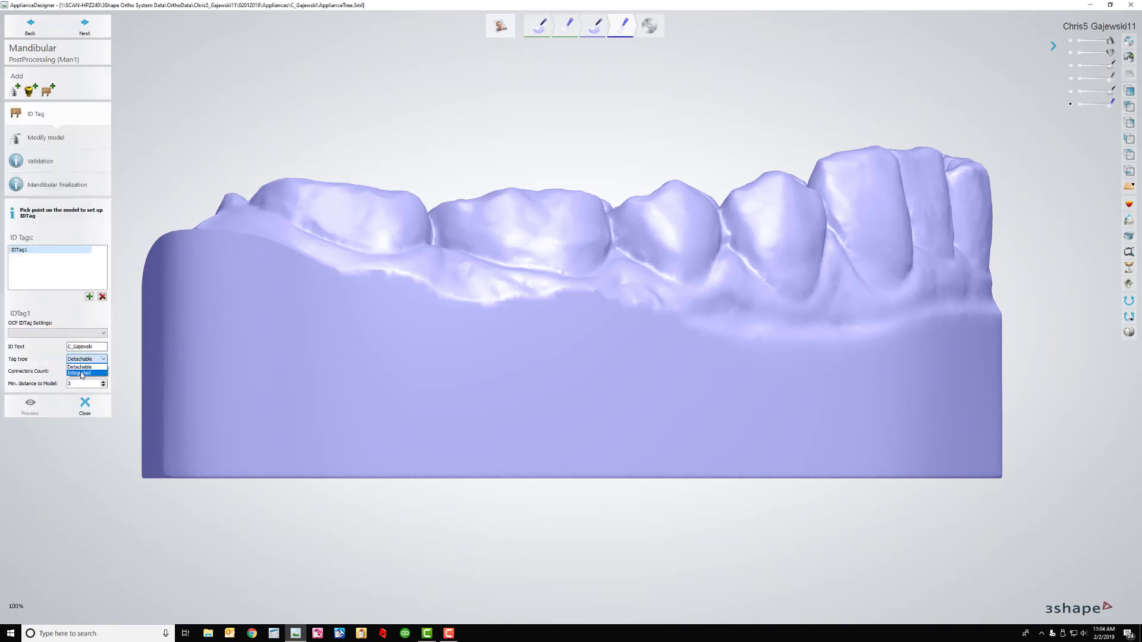
pyautogui.click(82, 374)
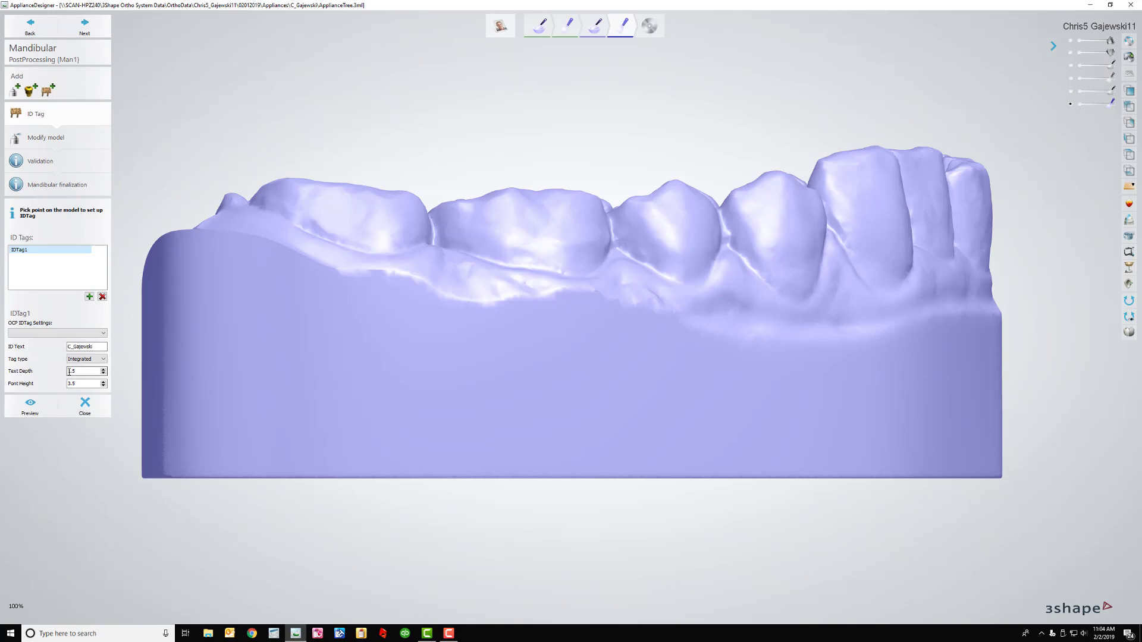
pyautogui.press('Home')
pyautogui.write('-')
pyautogui.click(76, 385)
pyautogui.press('BackSpace')
pyautogui.press('BackSpace')
pyautogui.press('BackSpace')
pyautogui.write('6')
# Place the ID tag on the lower model's base and apply it
pyautogui.click(618, 387)
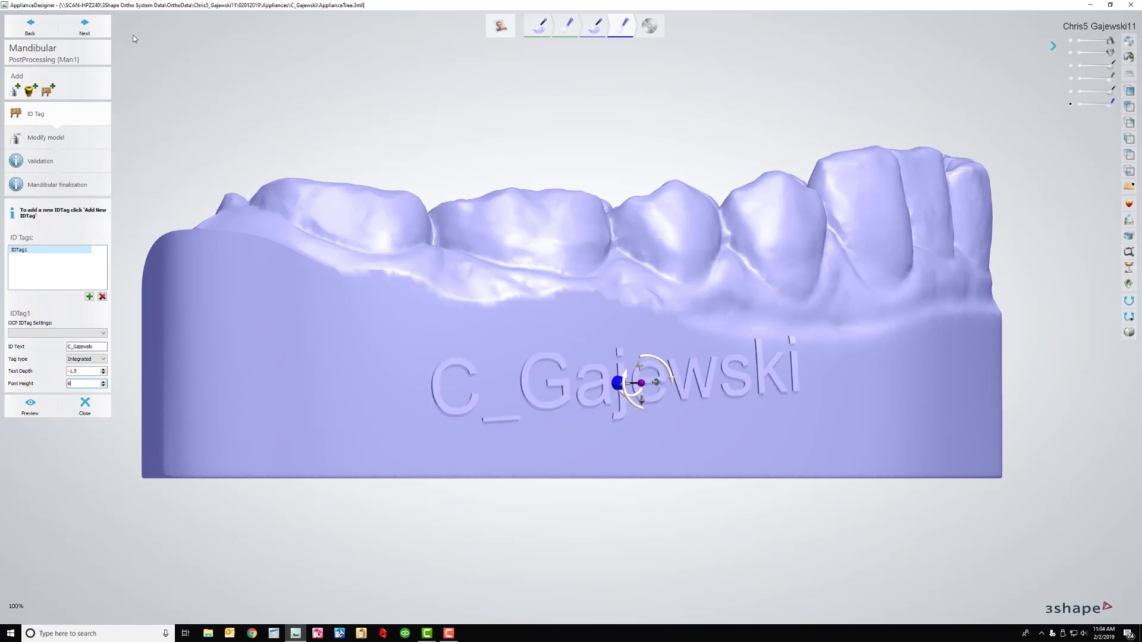
pyautogui.click(99, 33)
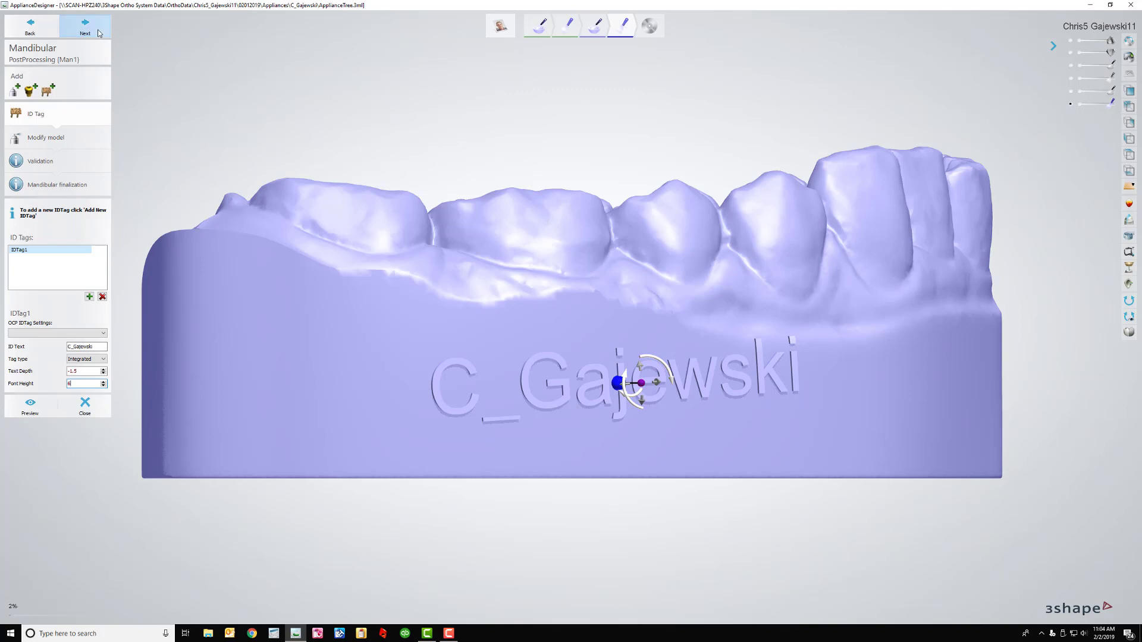
pyautogui.click(98, 33)
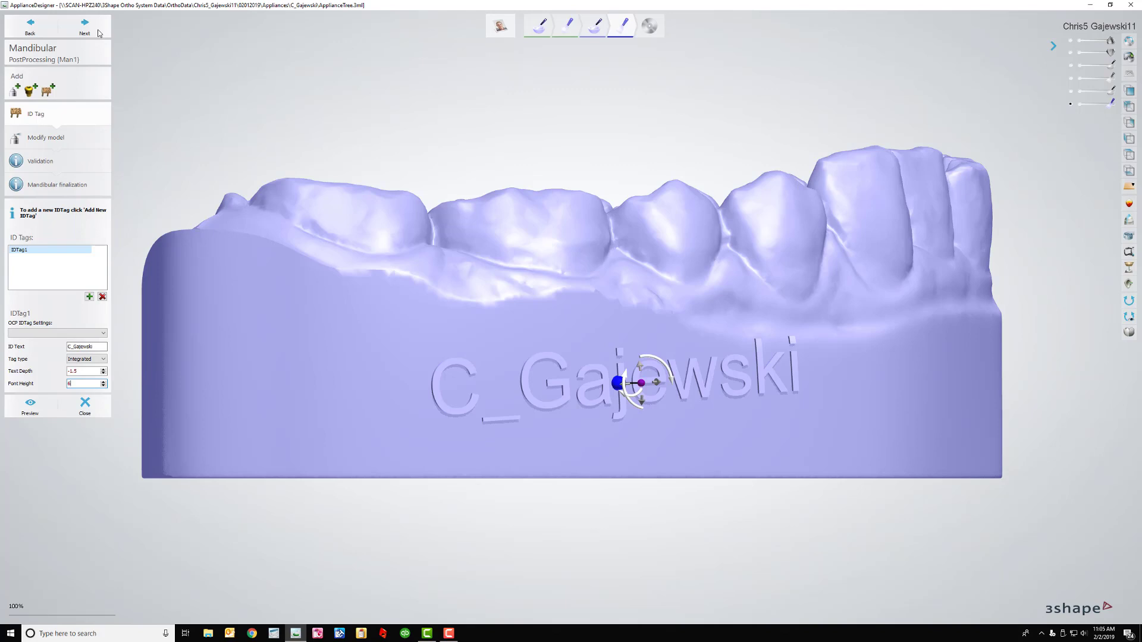
pyautogui.click(99, 33)
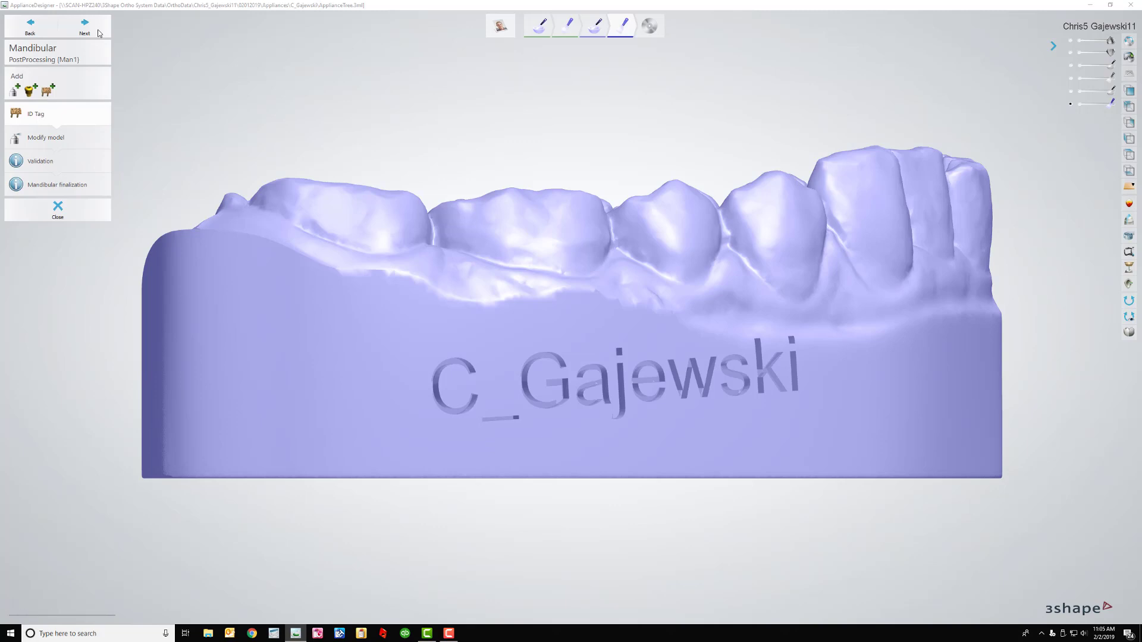
pyautogui.click(98, 32)
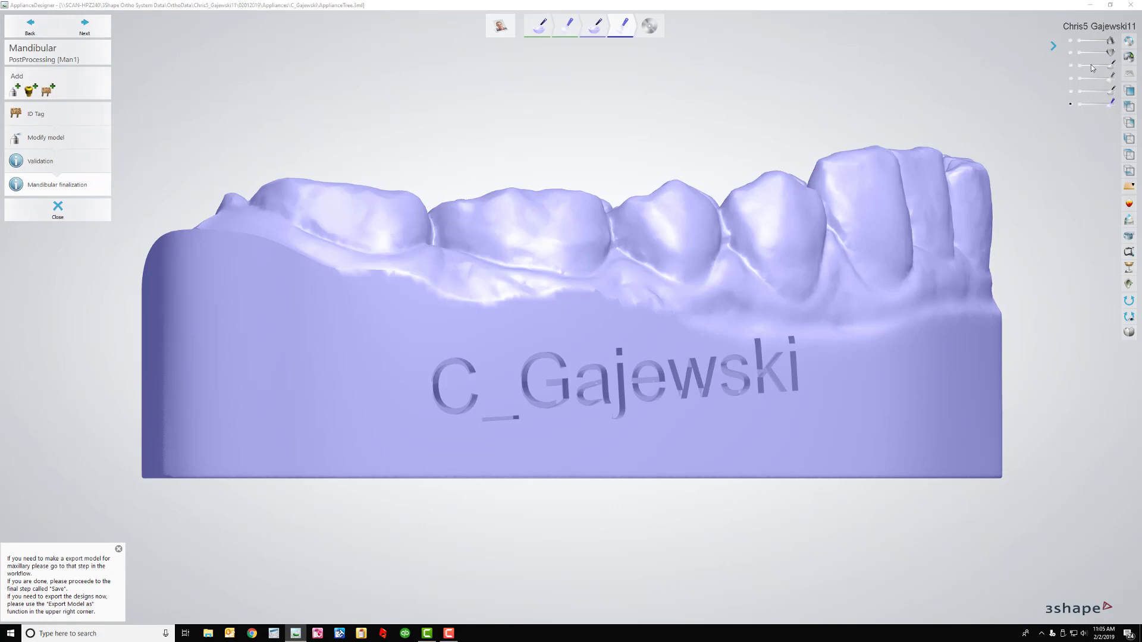
# Export both post-processed jaw models to the Export\Vector folder
pyautogui.click(1129, 57)
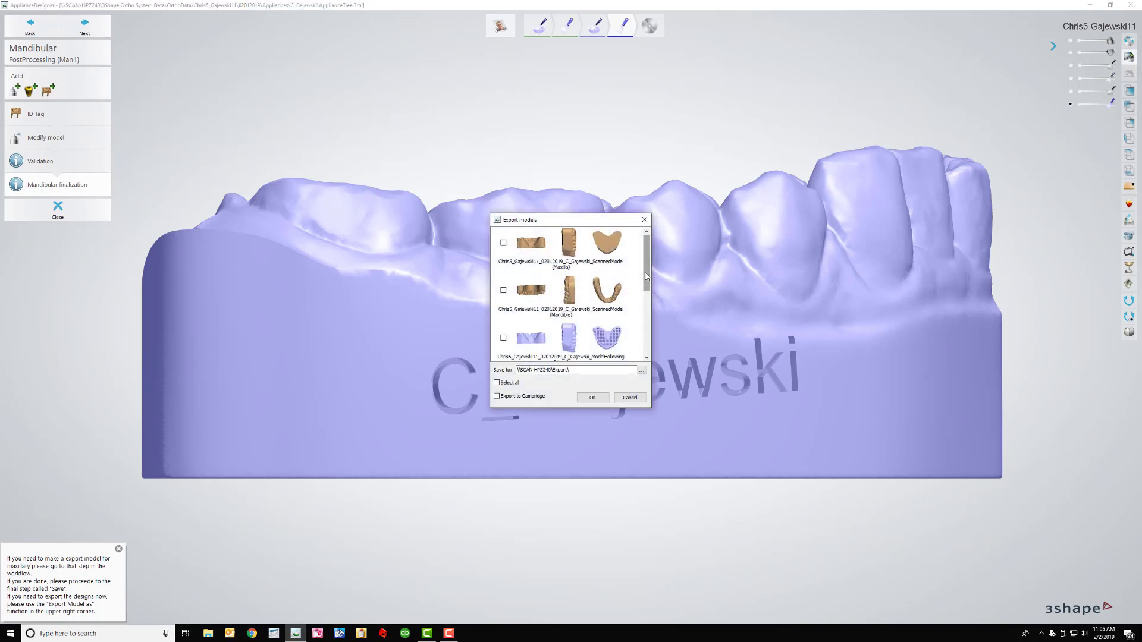
pyautogui.moveTo(646, 275); pyautogui.dragTo(646, 337)
pyautogui.click(503, 238)
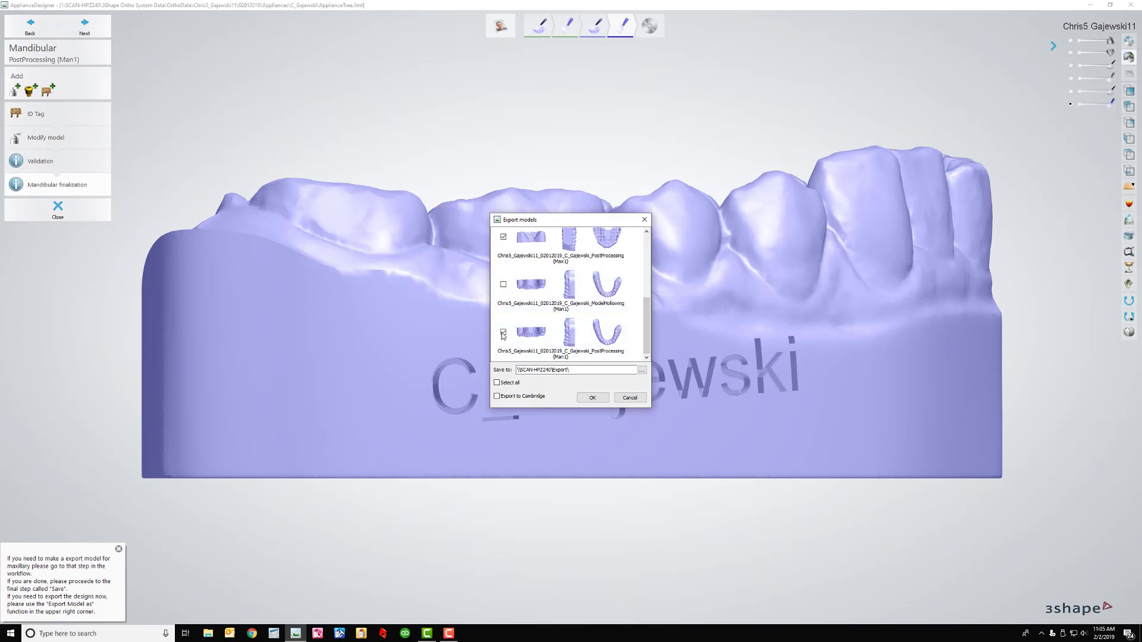
pyautogui.click(642, 371)
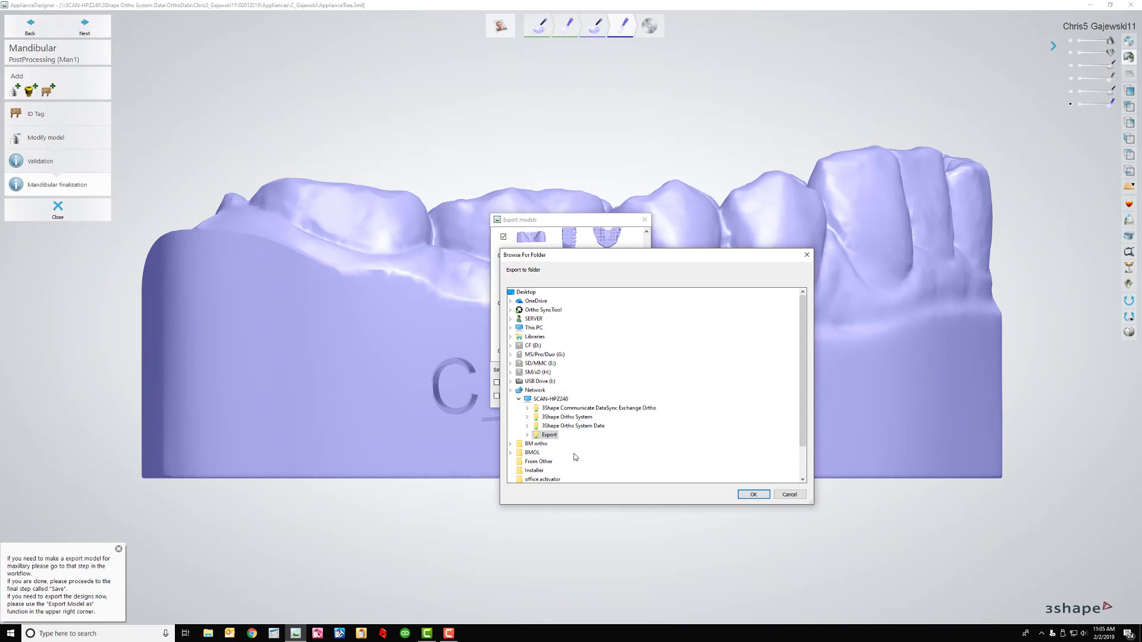
pyautogui.doubleClick(552, 436)
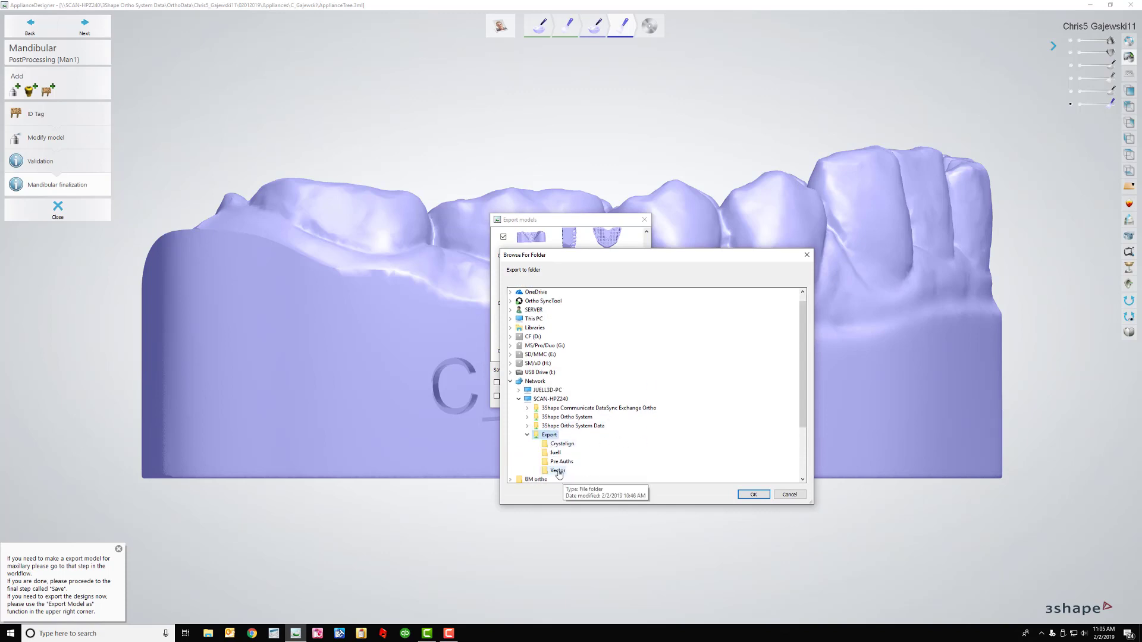
pyautogui.click(557, 471)
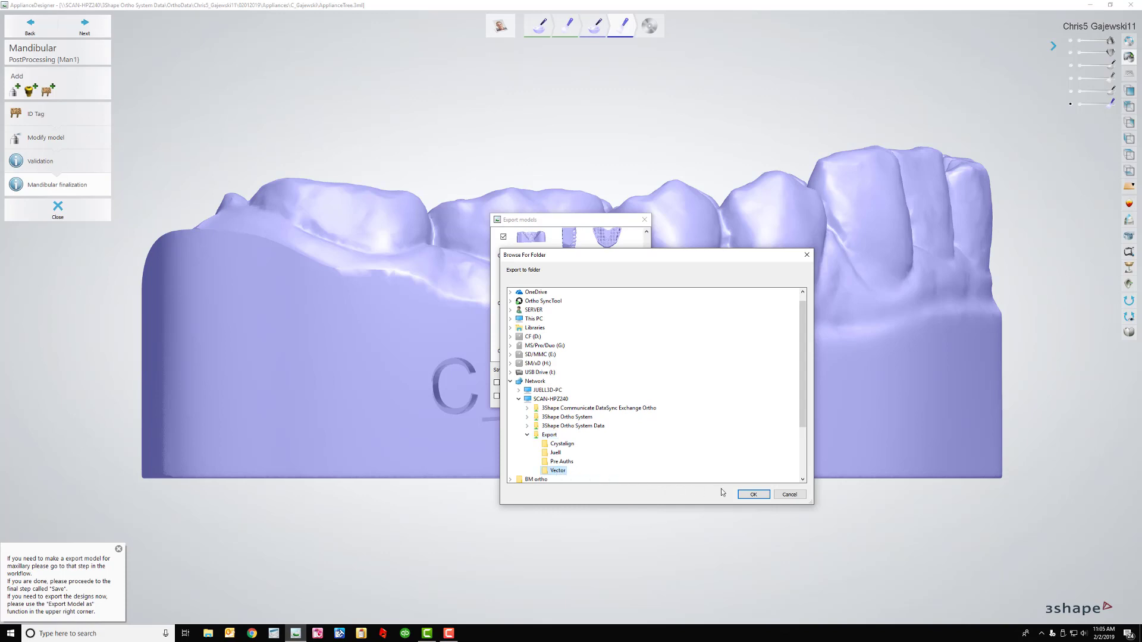
pyautogui.click(753, 495)
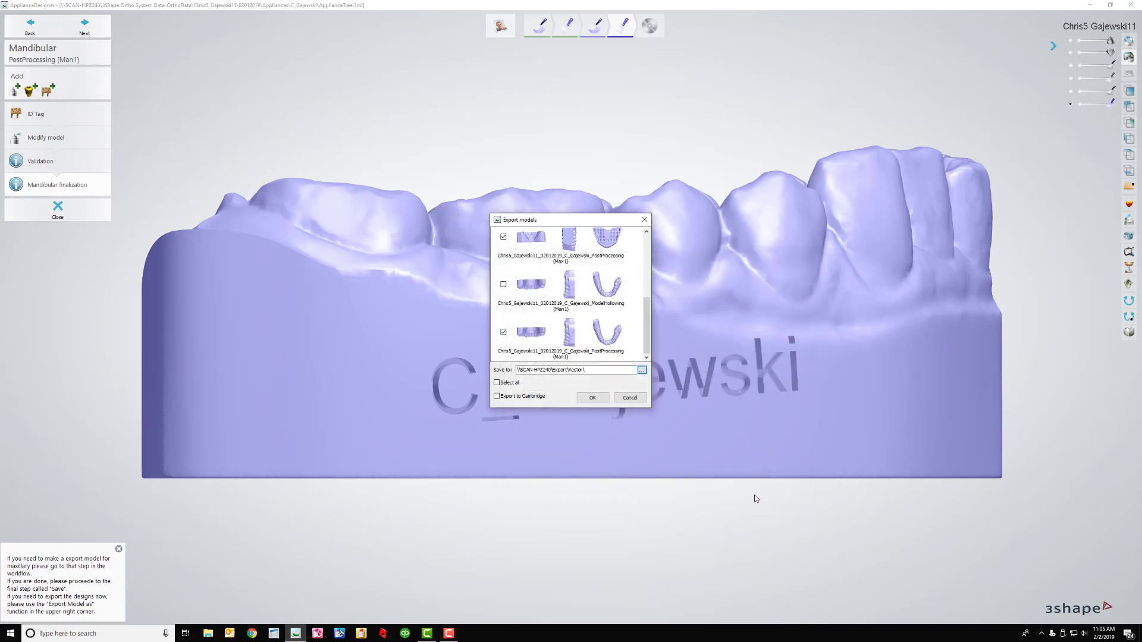
pyautogui.click(593, 398)
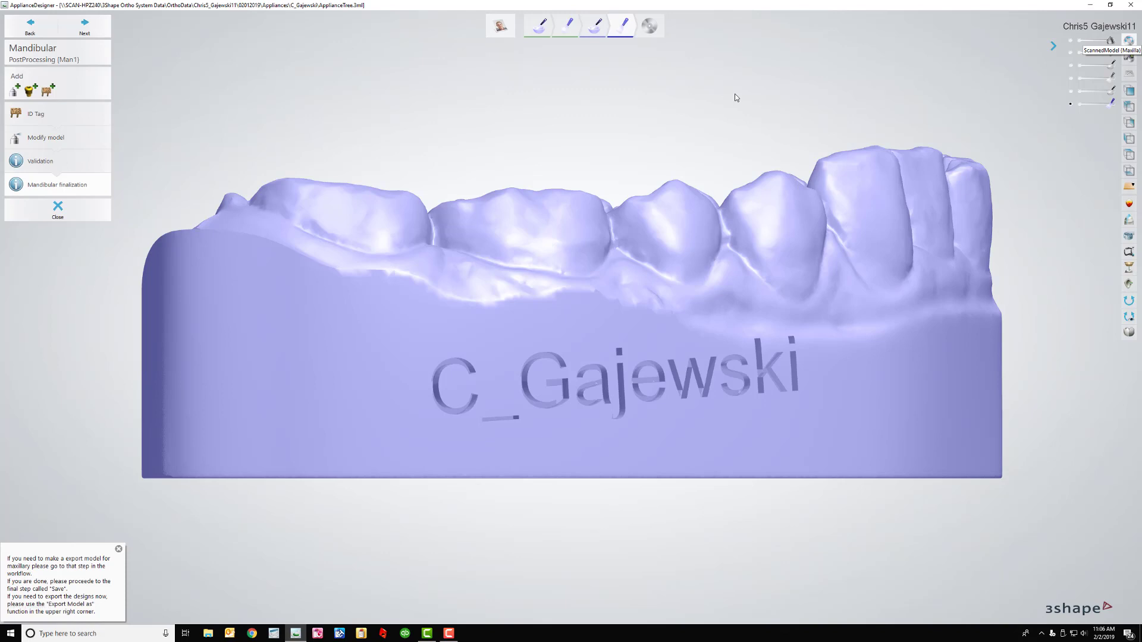
# Close the mandibular step and exit Appliance Designer
pyautogui.click(62, 215)
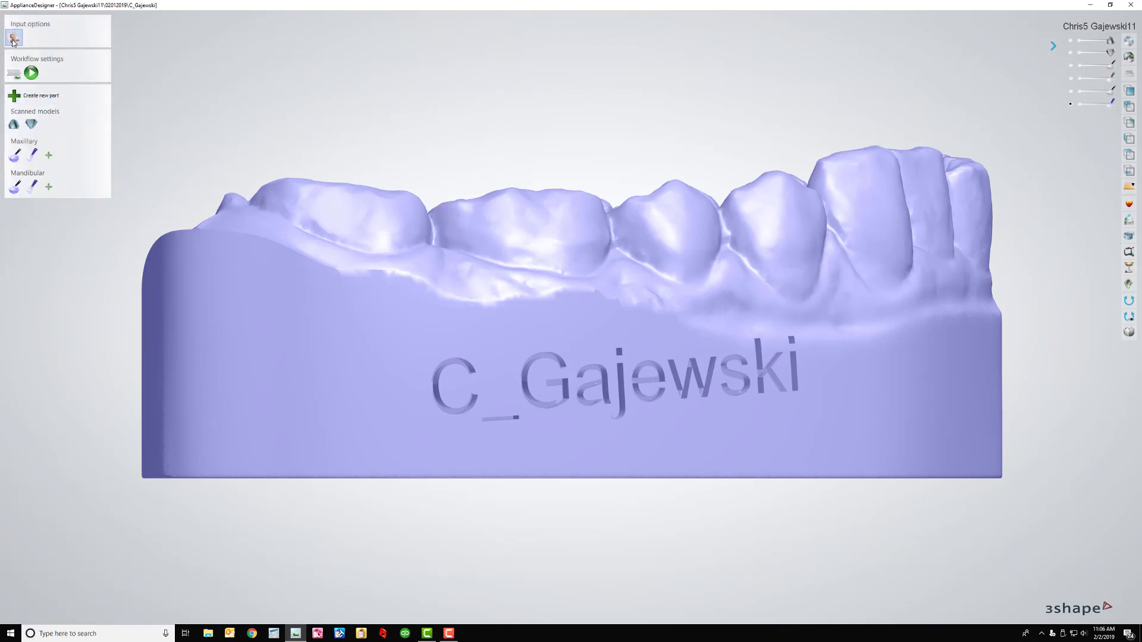
pyautogui.click(1132, 7)
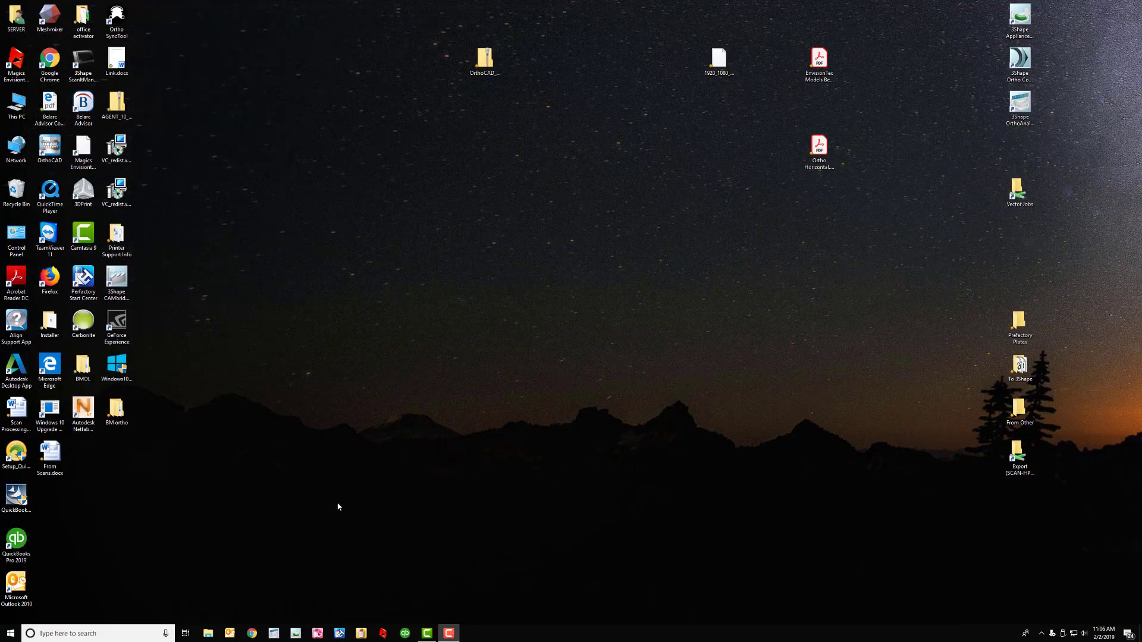
# Launch Perfactory RP and start a new job with the E-Model Light build style
pyautogui.click(361, 634)
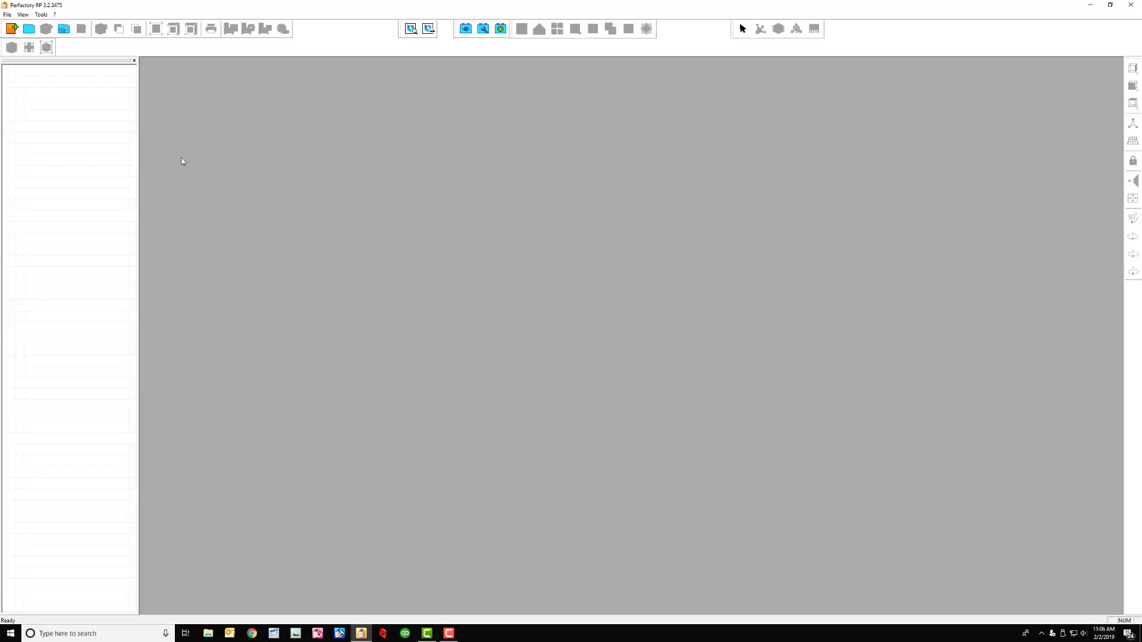
pyautogui.click(11, 28)
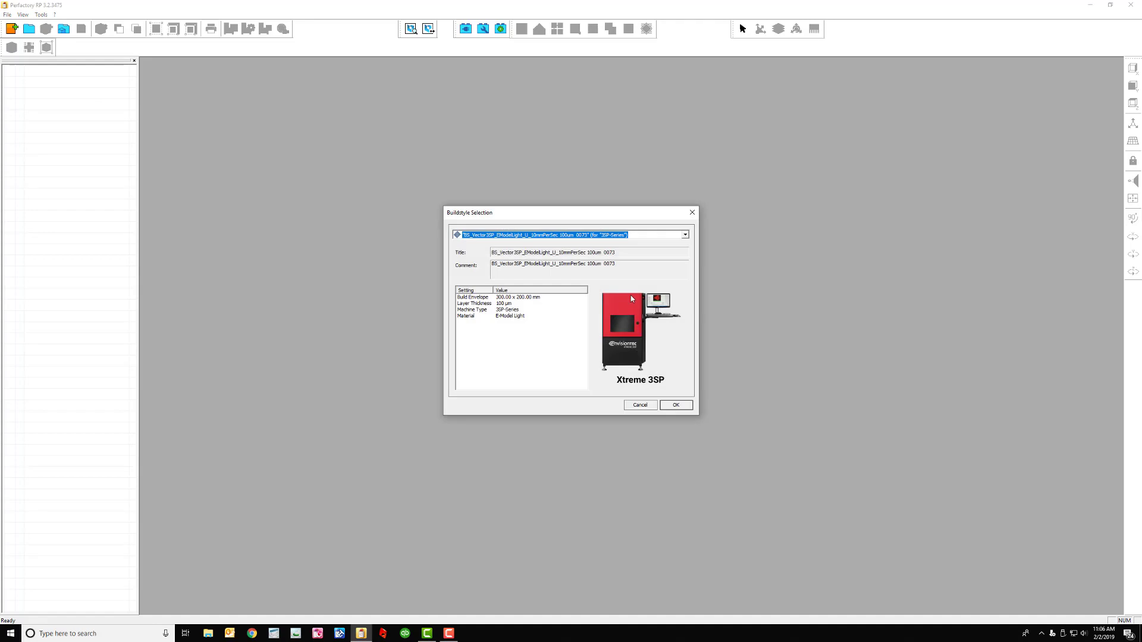
pyautogui.click(676, 405)
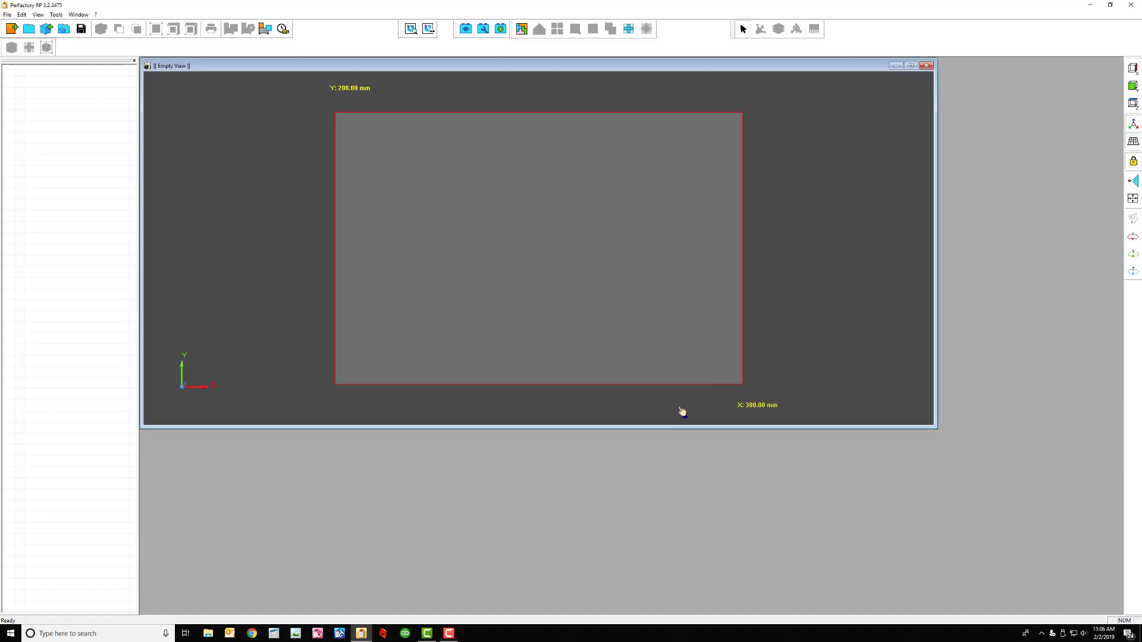
# Select both exported STL files in Export\Vector and open them
pyautogui.click(49, 32)
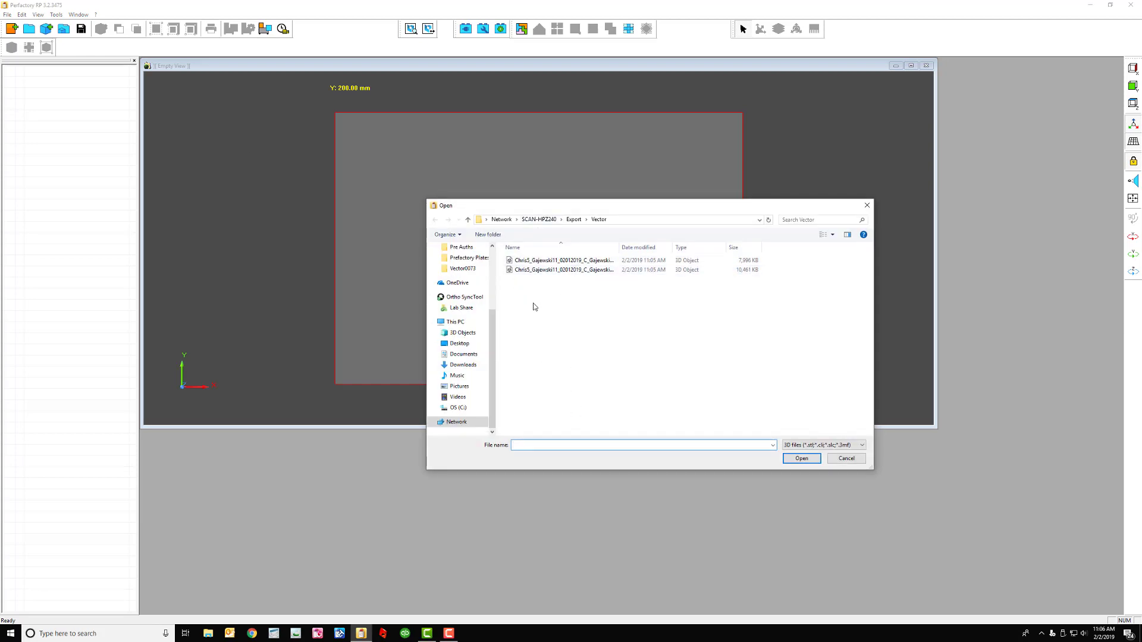
pyautogui.moveTo(537, 290); pyautogui.dragTo(538, 263)
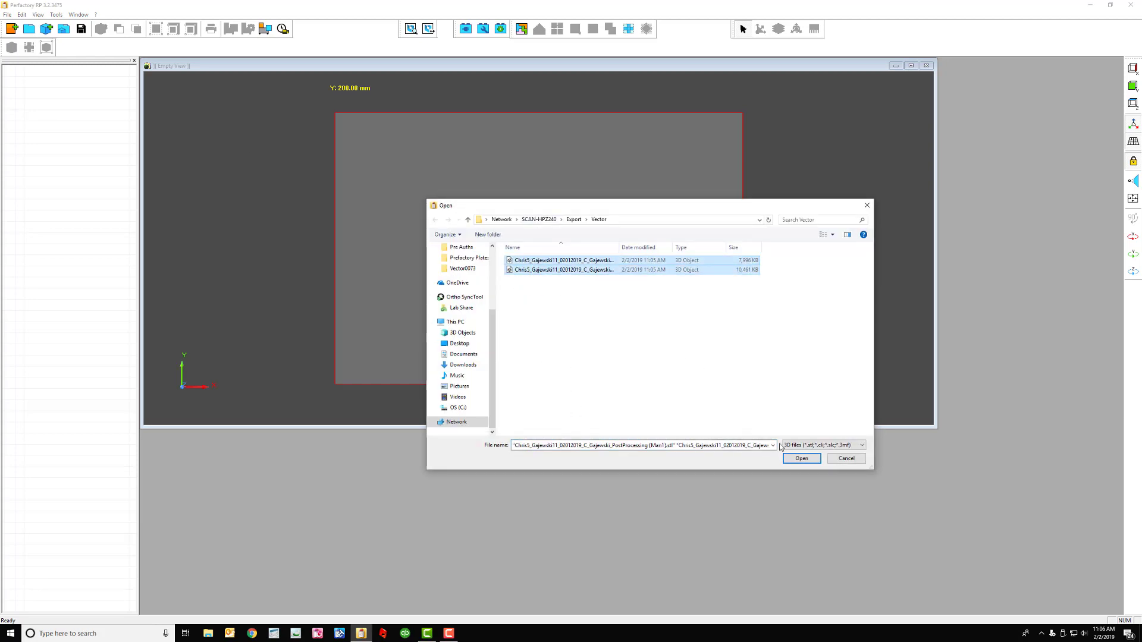
pyautogui.click(811, 459)
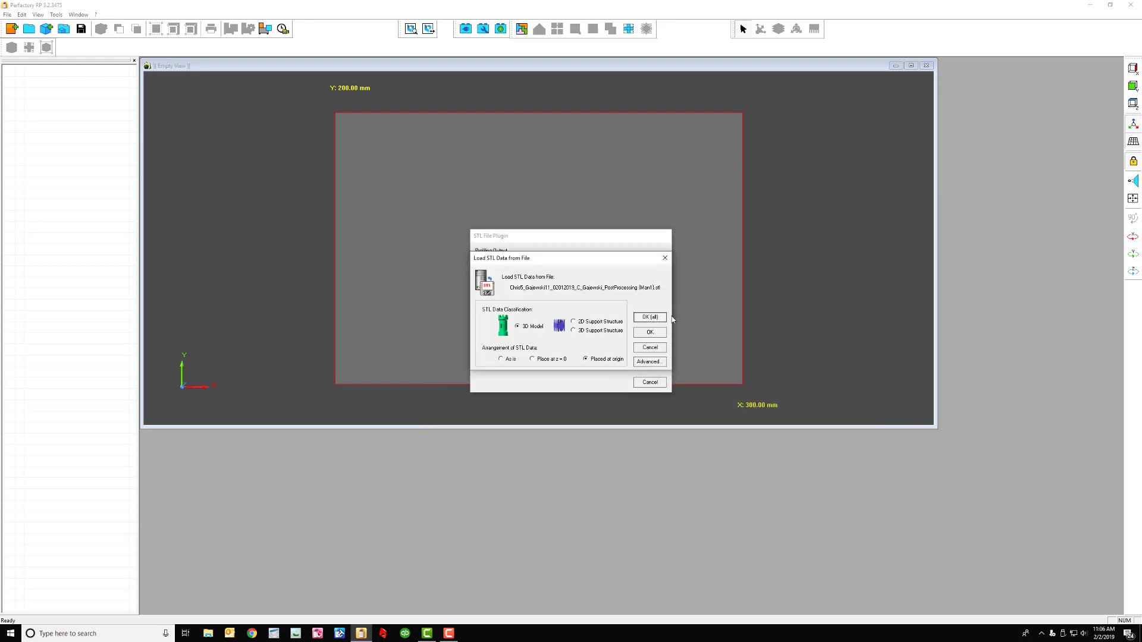
# Load all STL files as 3D models and view the scene obliquely
pyautogui.click(650, 317)
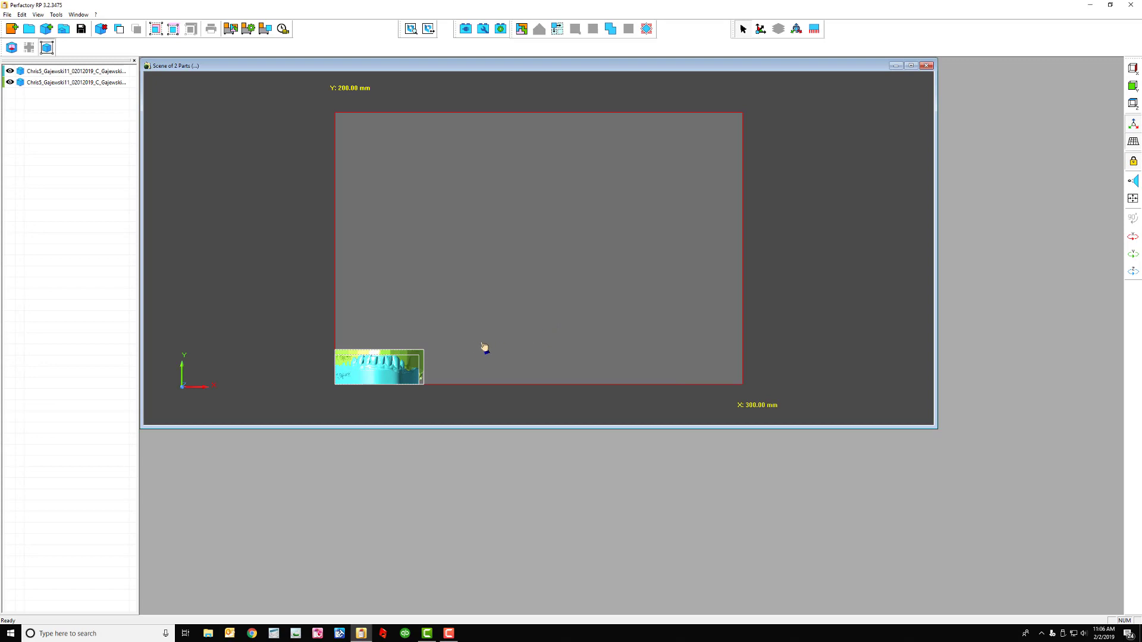
pyautogui.moveTo(577, 347); pyautogui.dragTo(655, 247, button='right')
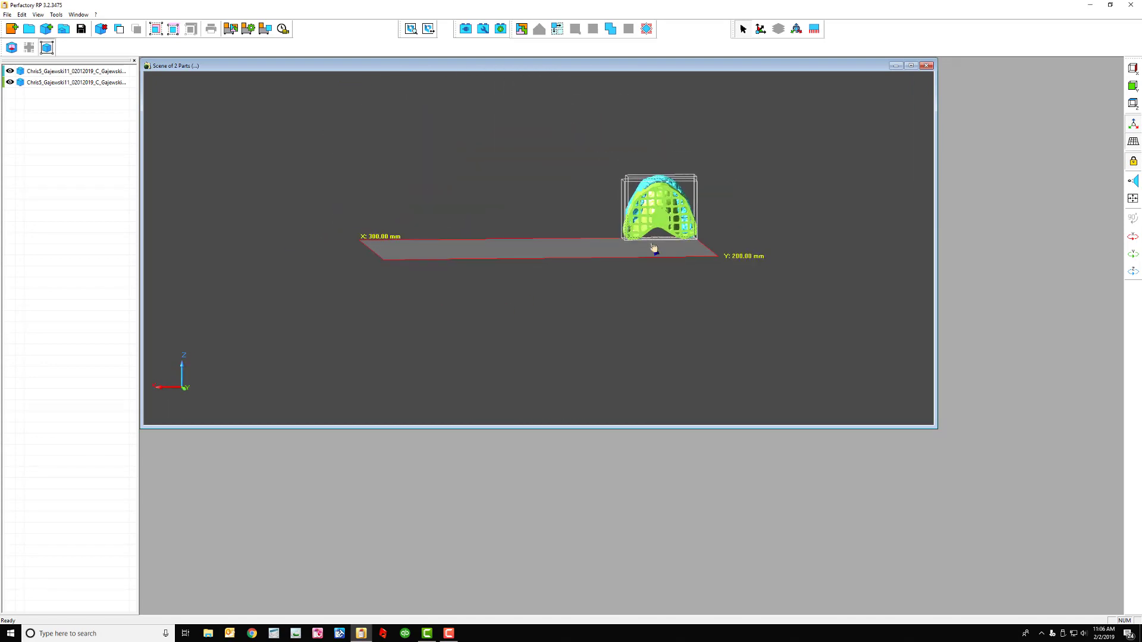
pyautogui.scroll(5, 653, 250)
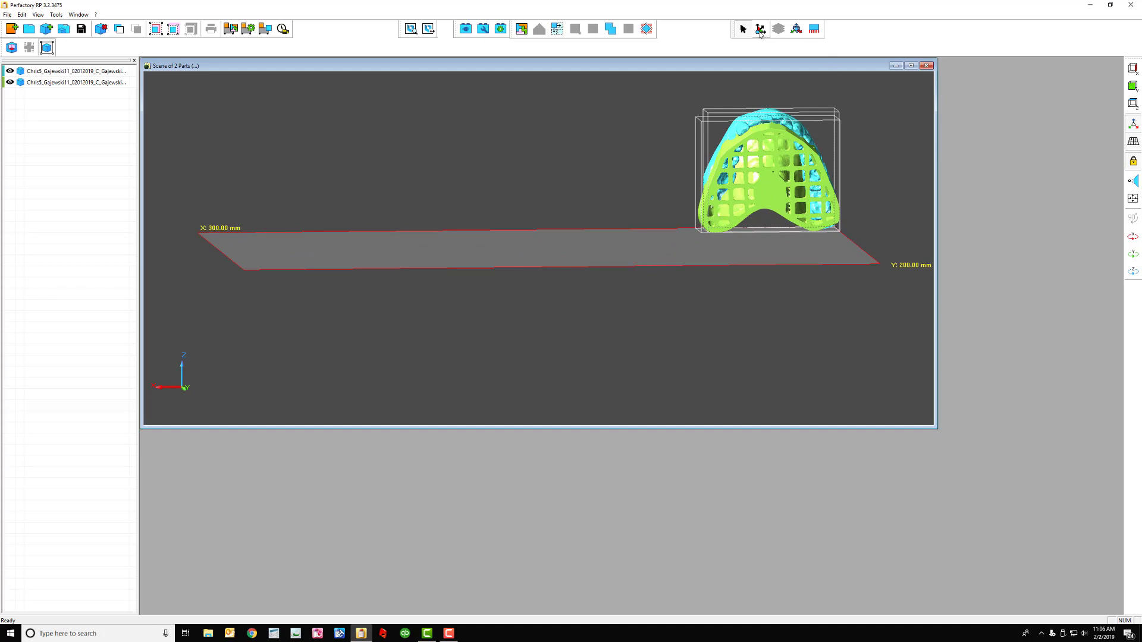
# Re-align the parts to the XY build plane
pyautogui.click(760, 30)
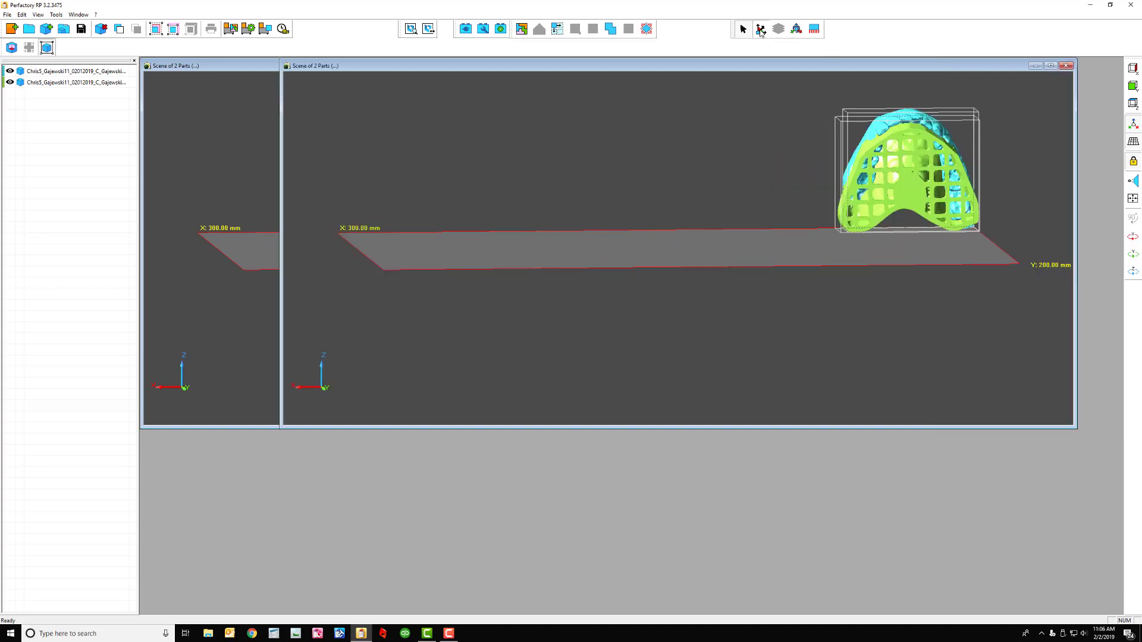
pyautogui.scroll(-2, 916, 201)
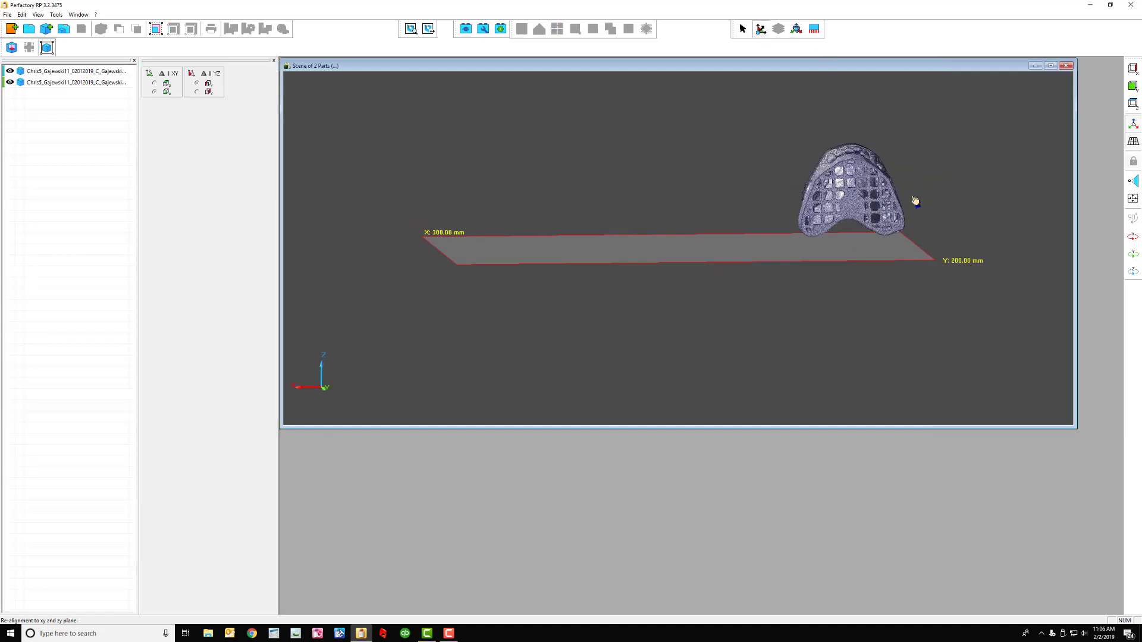
pyautogui.scroll(3, 914, 200)
pyautogui.click(919, 197)
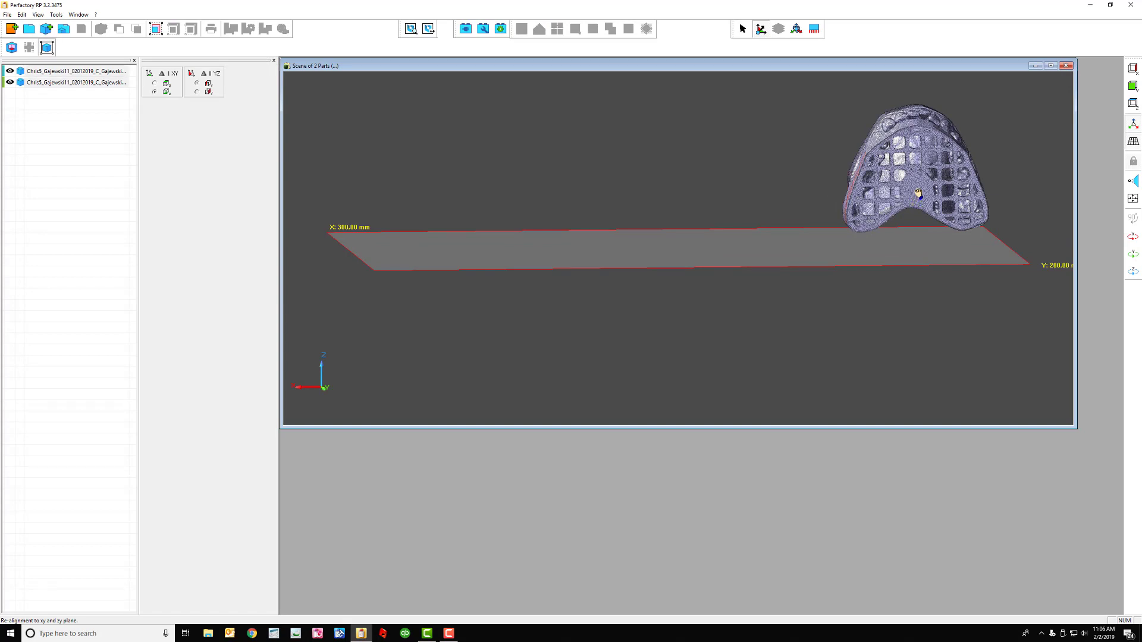
pyautogui.click(919, 193)
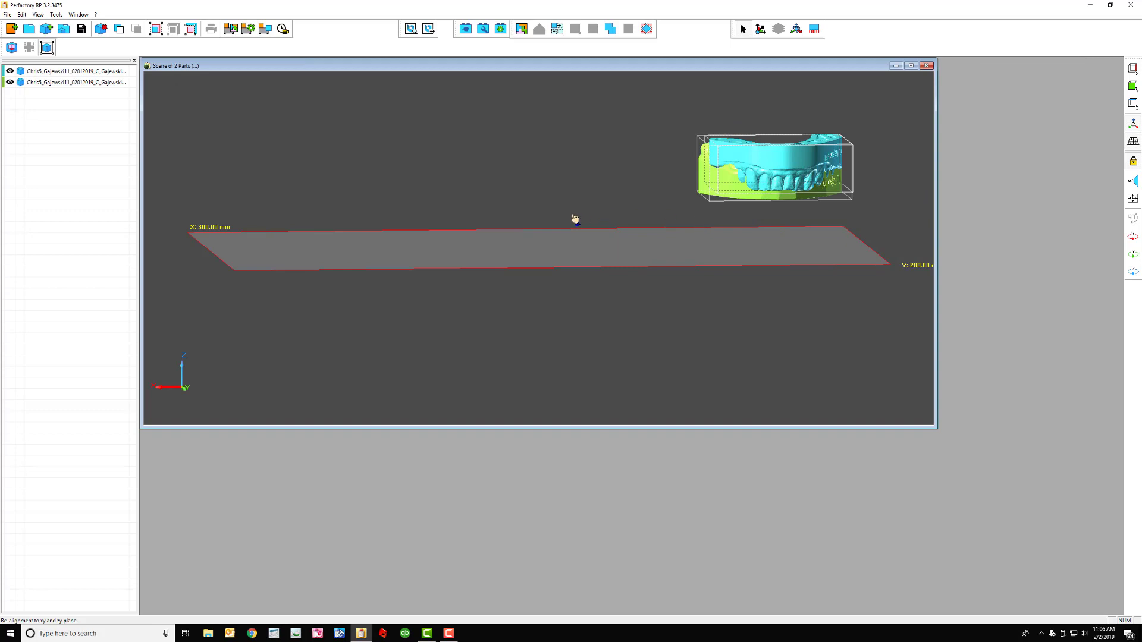
# Auto-place both models centred with part contours, 2 mm spacing and leveling, then select the cyan model
pyautogui.click(522, 30)
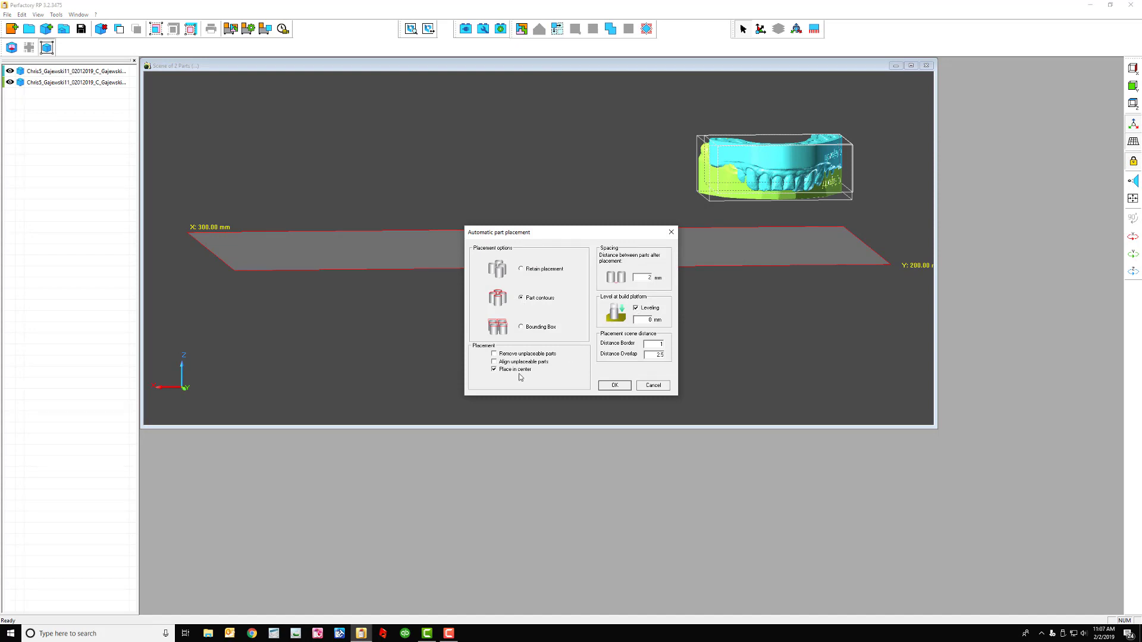
pyautogui.click(613, 385)
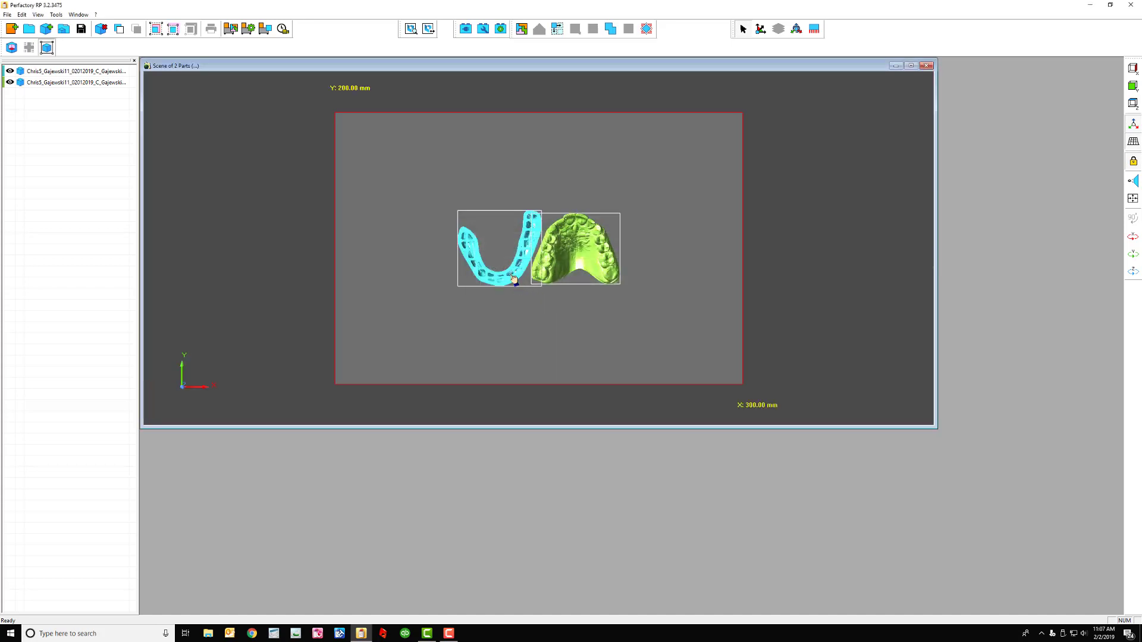
pyautogui.click(652, 217)
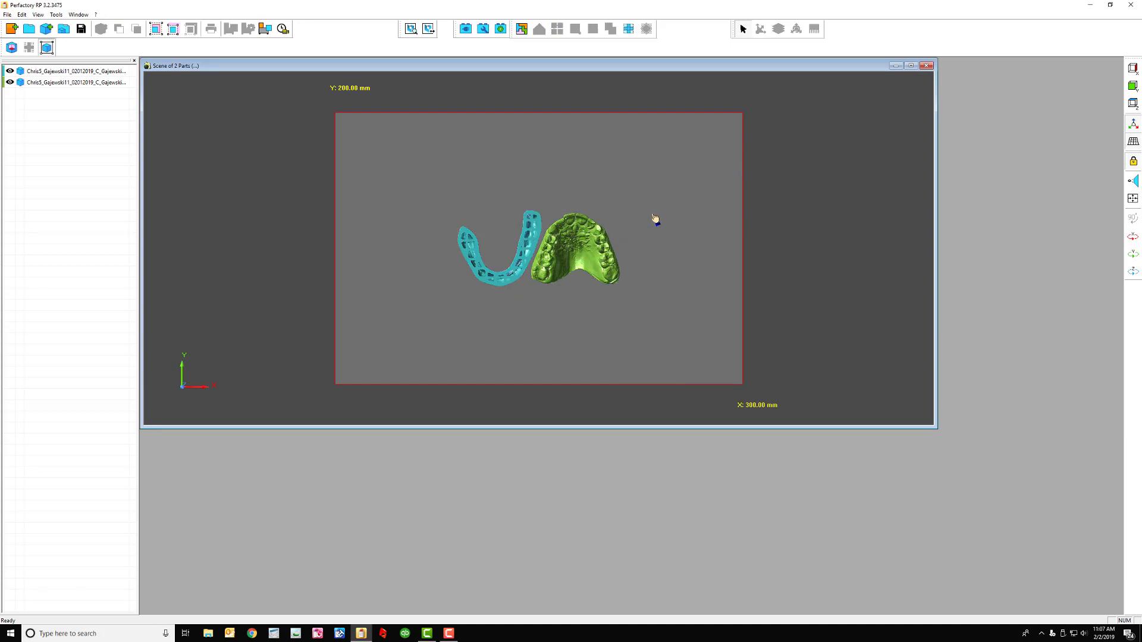
pyautogui.click(512, 286)
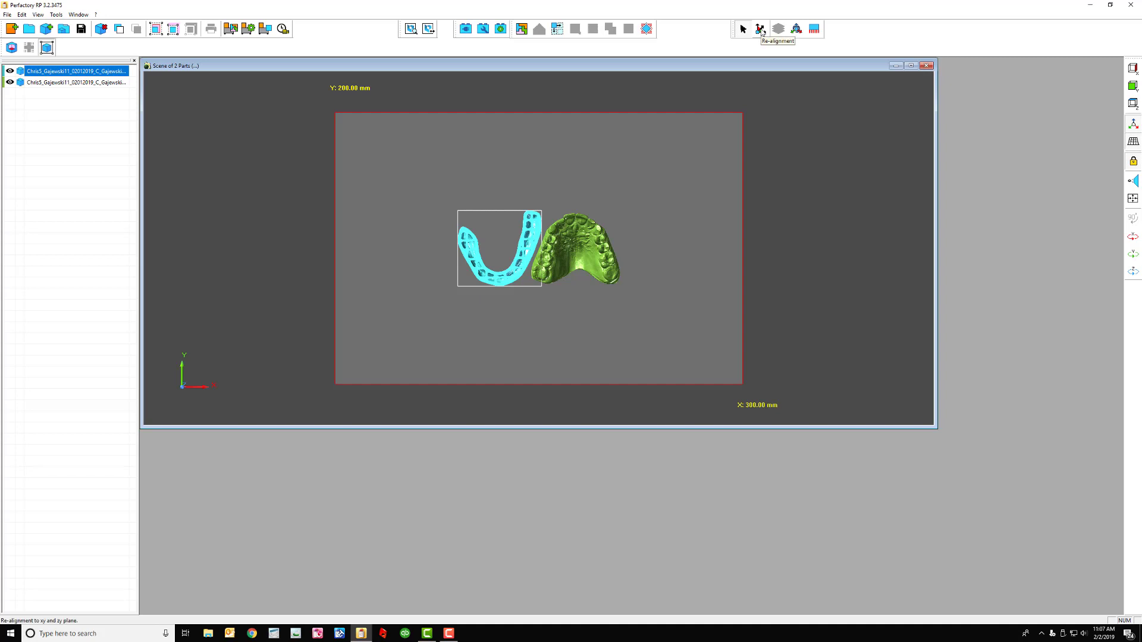
# Re-align the lower model to the build plane
pyautogui.click(761, 29)
pyautogui.scroll(3, 622, 274)
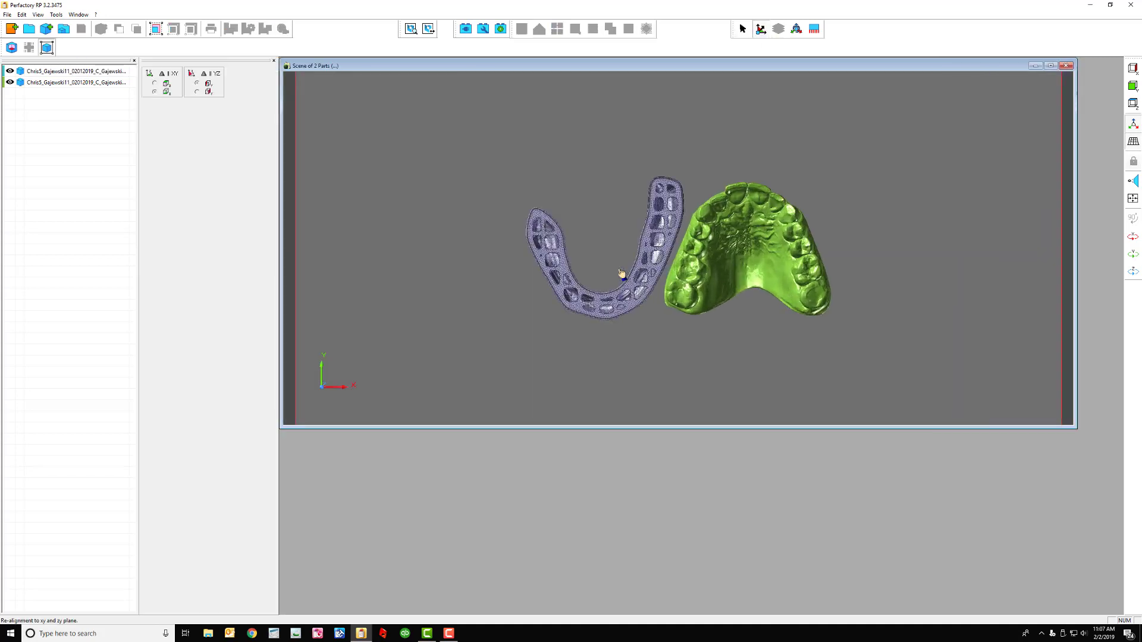
pyautogui.scroll(1, 621, 273)
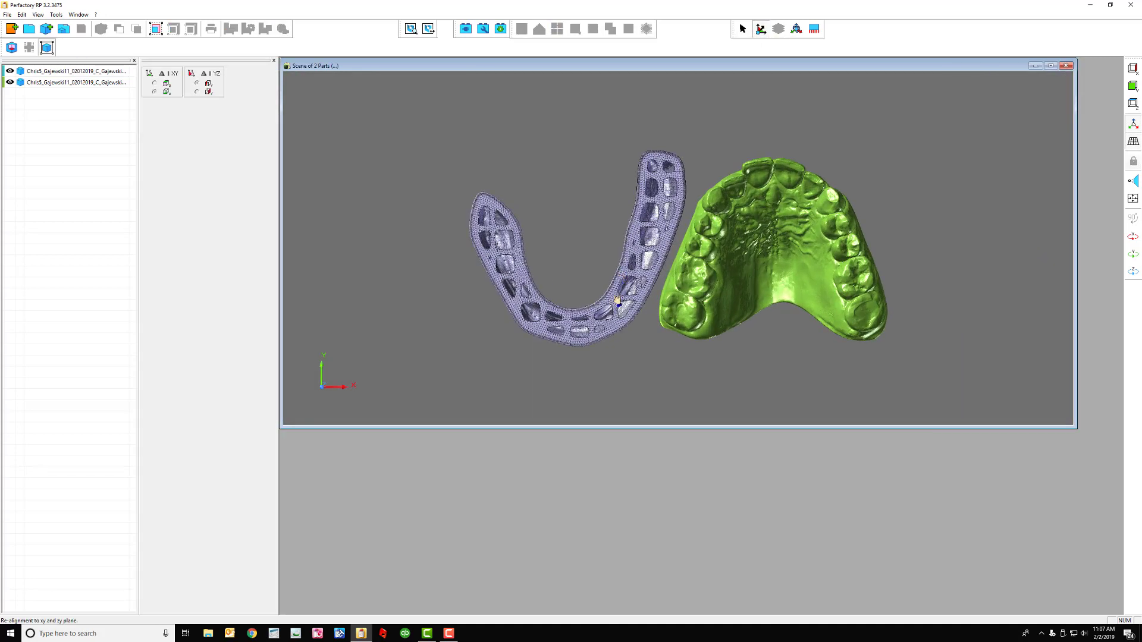
pyautogui.click(615, 328)
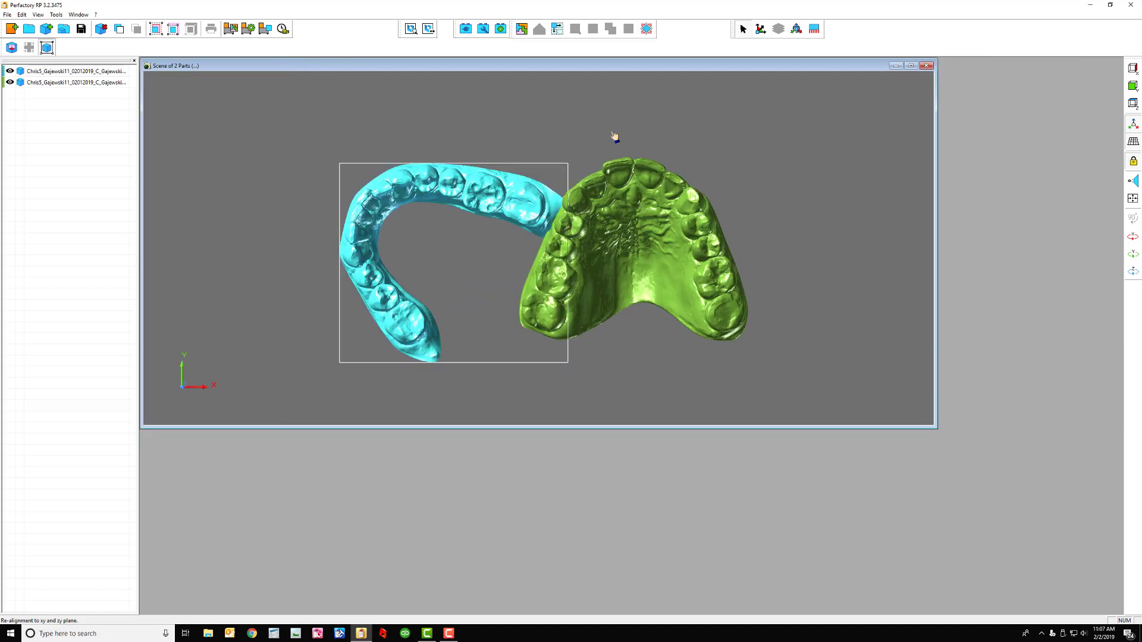
# Select both parts and rerun automatic placement with part contours, 2 mm, centred
pyautogui.click(61, 82)
pyautogui.keyDown('shift'); pyautogui.click(62, 72); pyautogui.keyUp('shift')
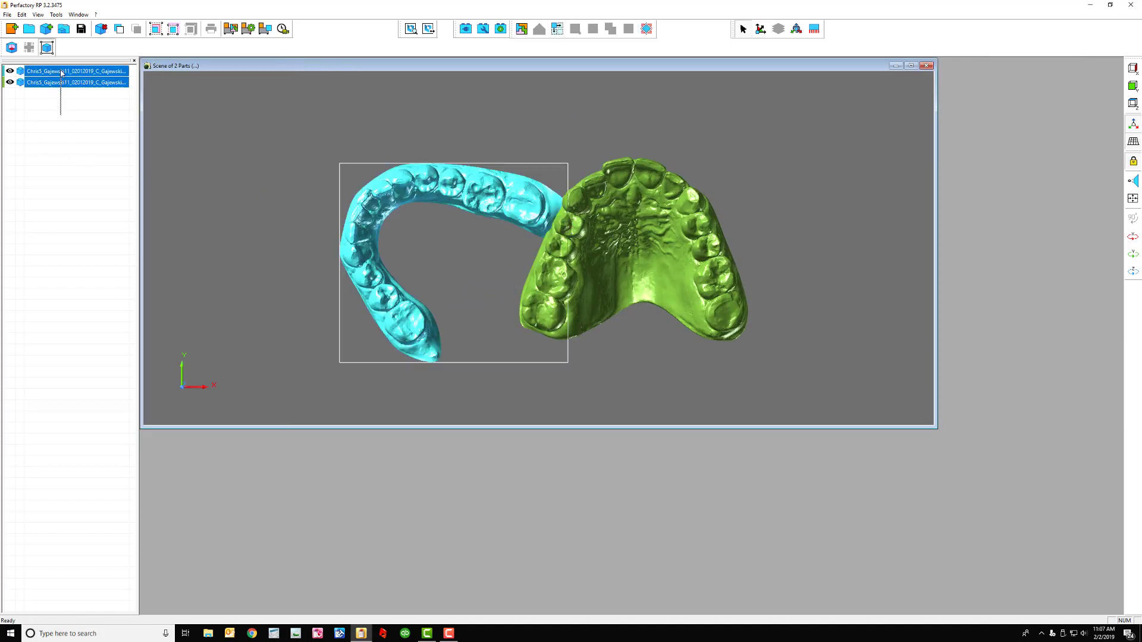
pyautogui.click(522, 30)
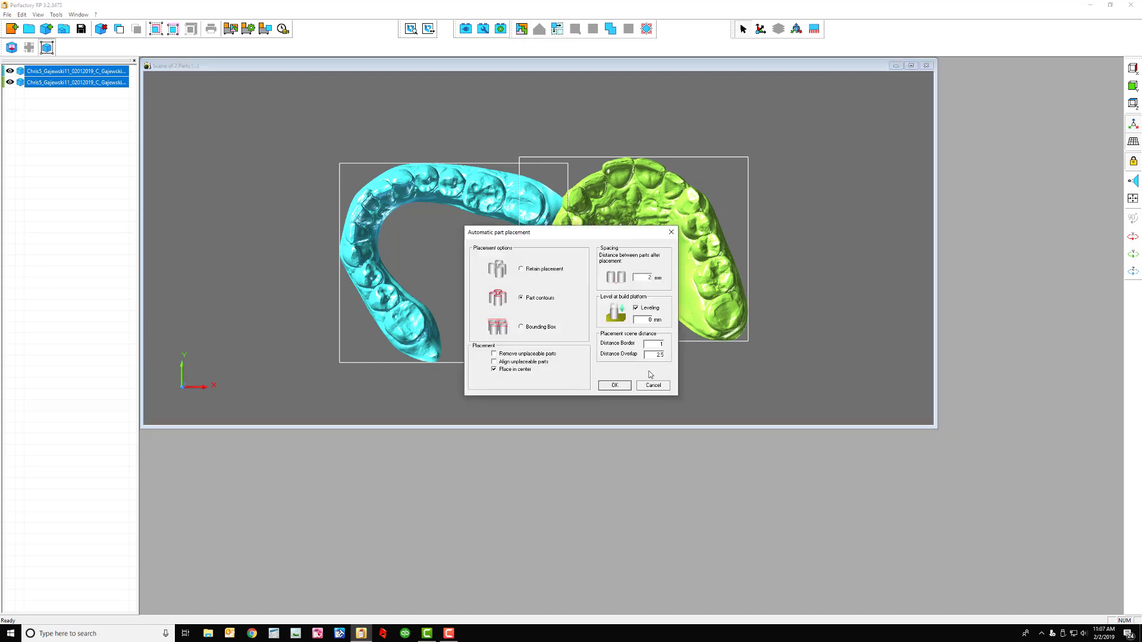
pyautogui.click(616, 385)
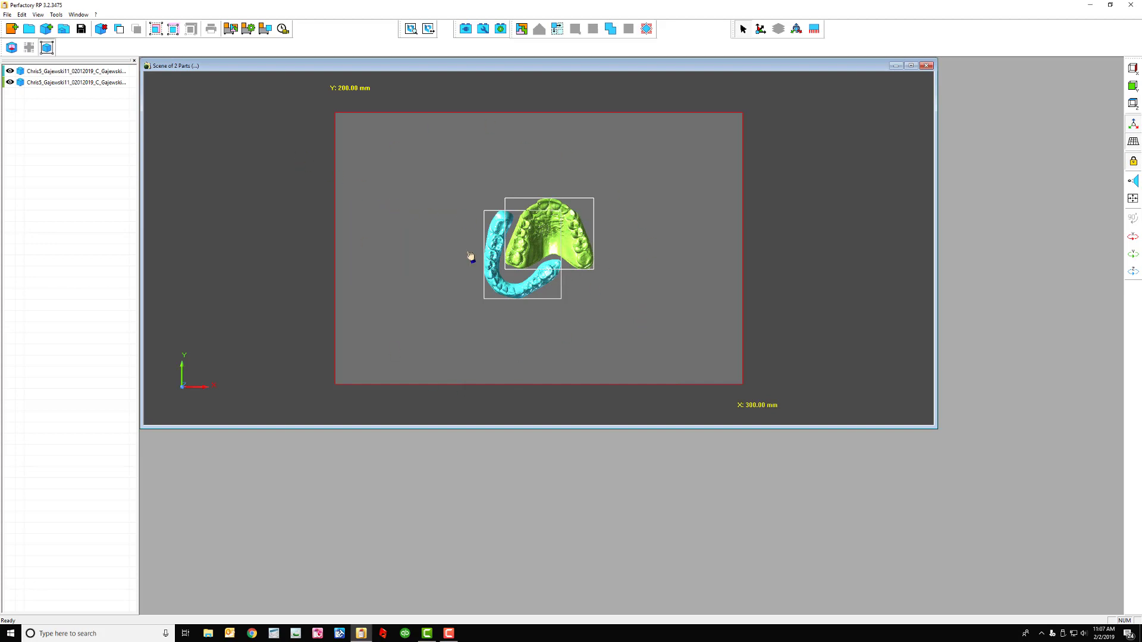
# Generate the build job without supports and save it to Desktop > Prefactory Plates
pyautogui.click(248, 30)
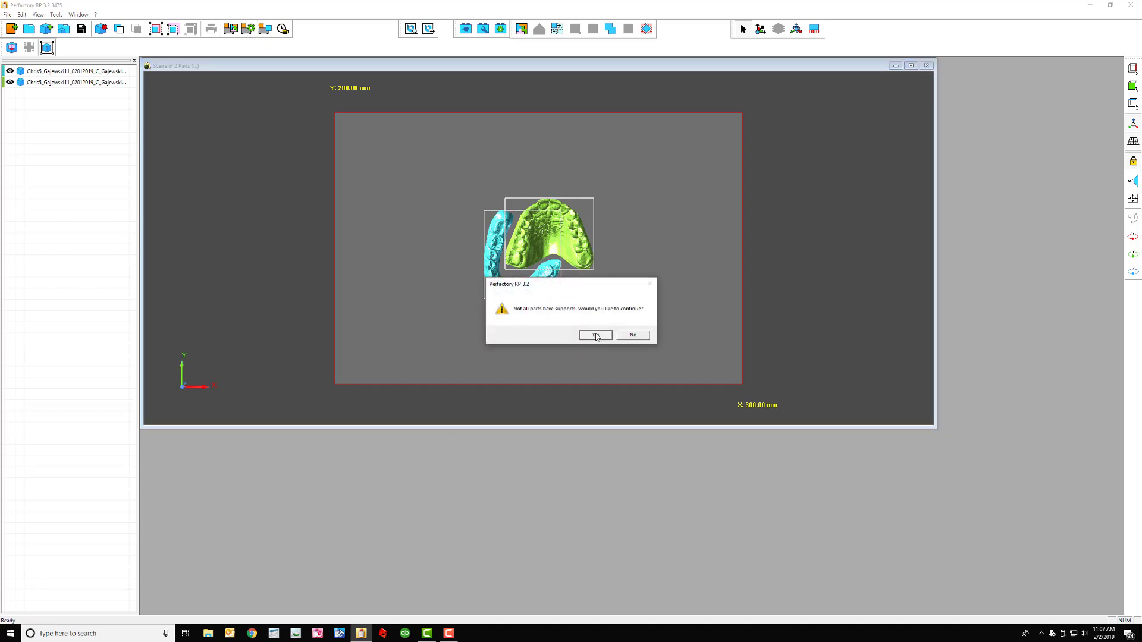
pyautogui.click(596, 335)
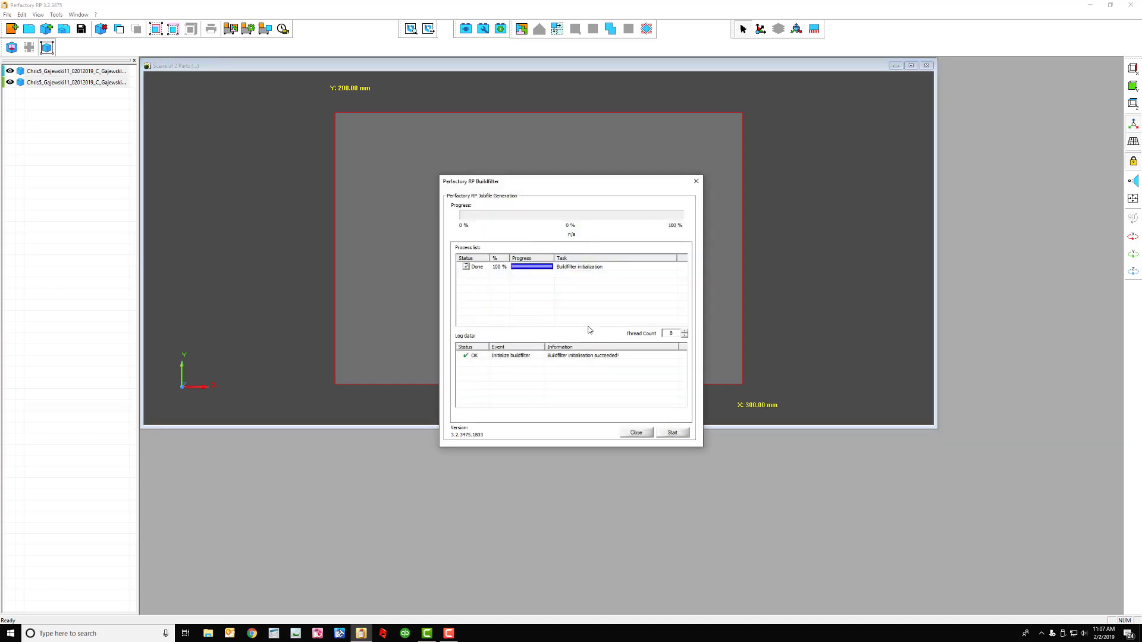
pyautogui.click(673, 433)
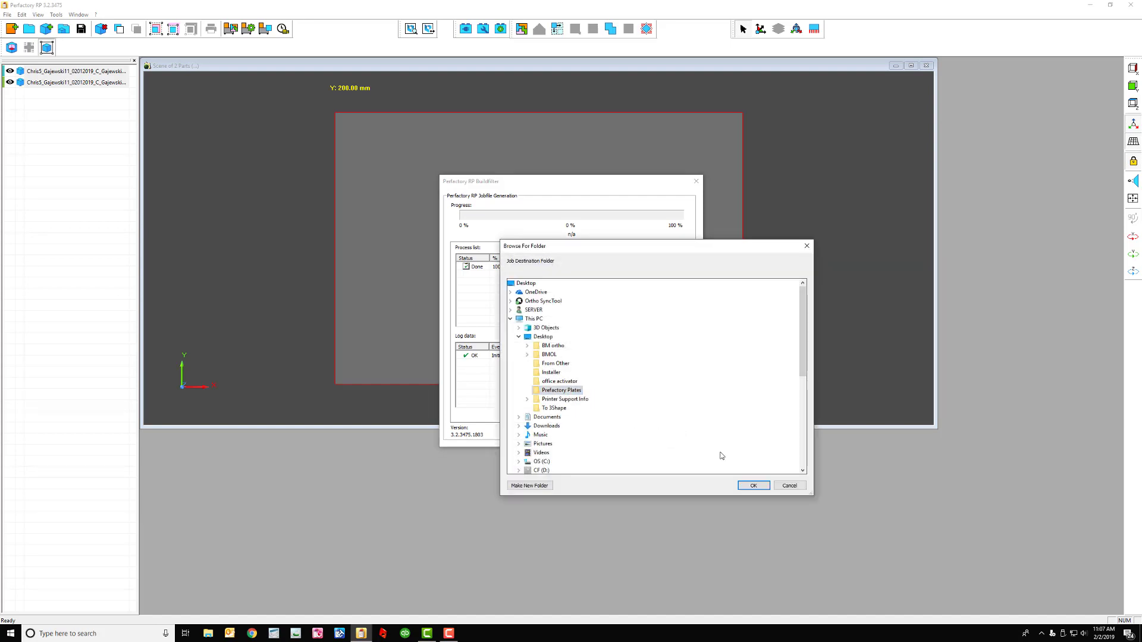
pyautogui.click(753, 486)
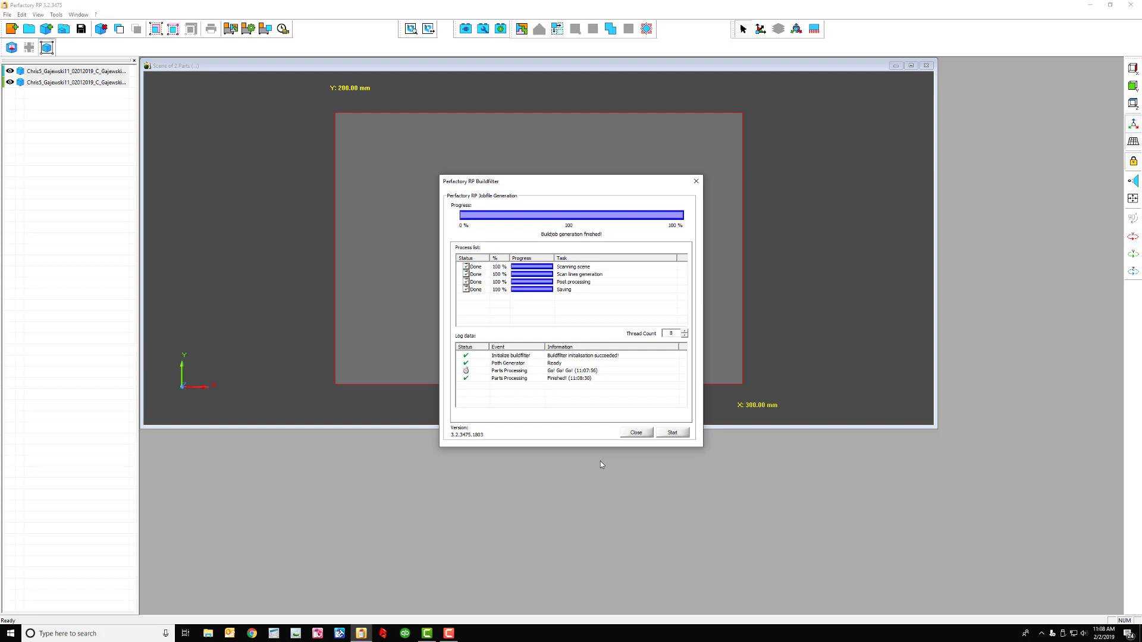
pyautogui.click(636, 433)
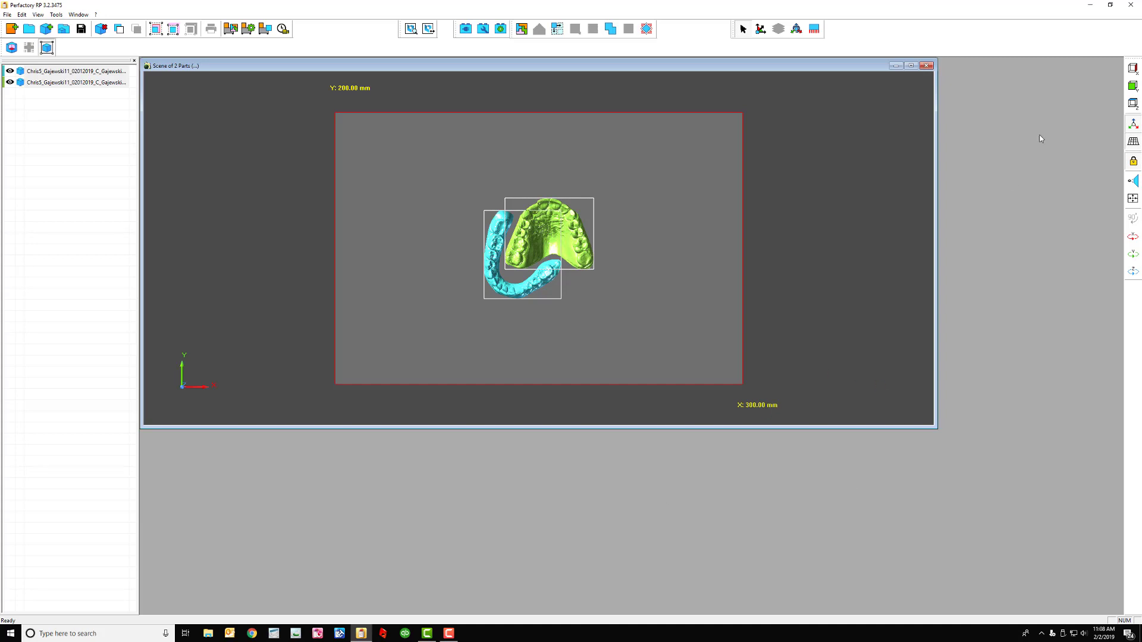
# Open Job Inspector's Open File dialog at the Prefactory Plates folder
pyautogui.click(1090, 5)
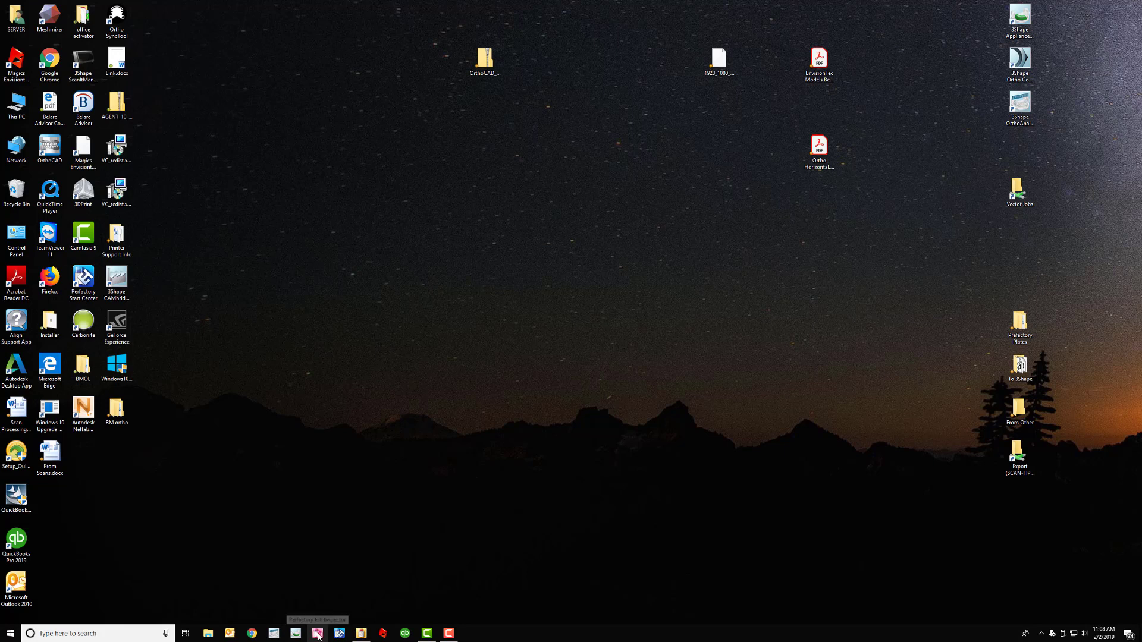
pyautogui.click(318, 635)
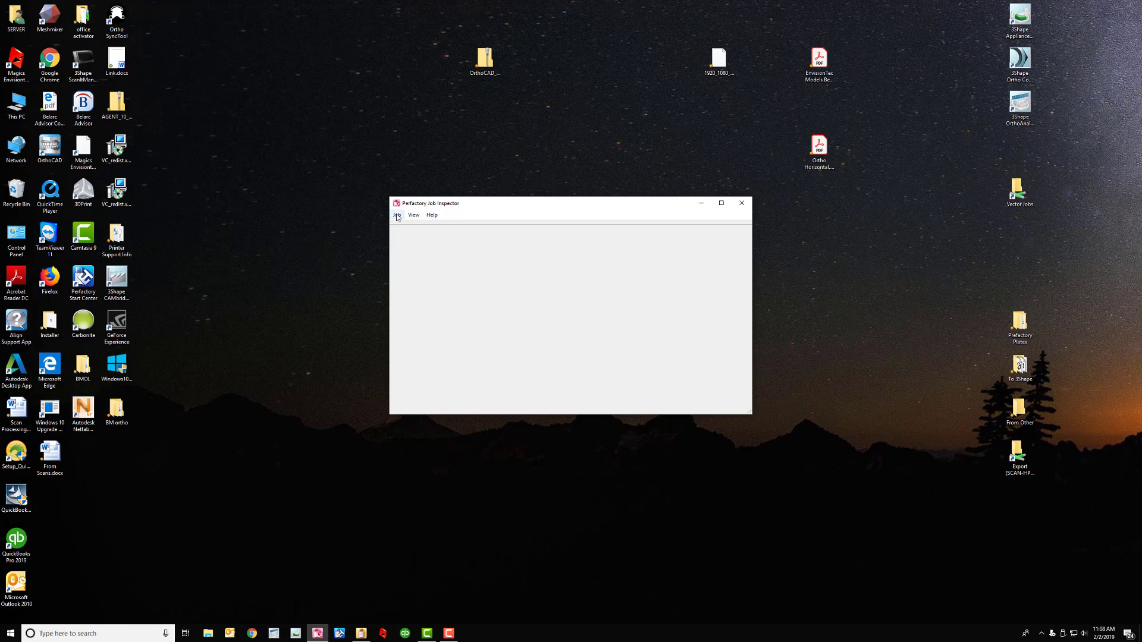
pyautogui.click(396, 216)
pyautogui.click(416, 226)
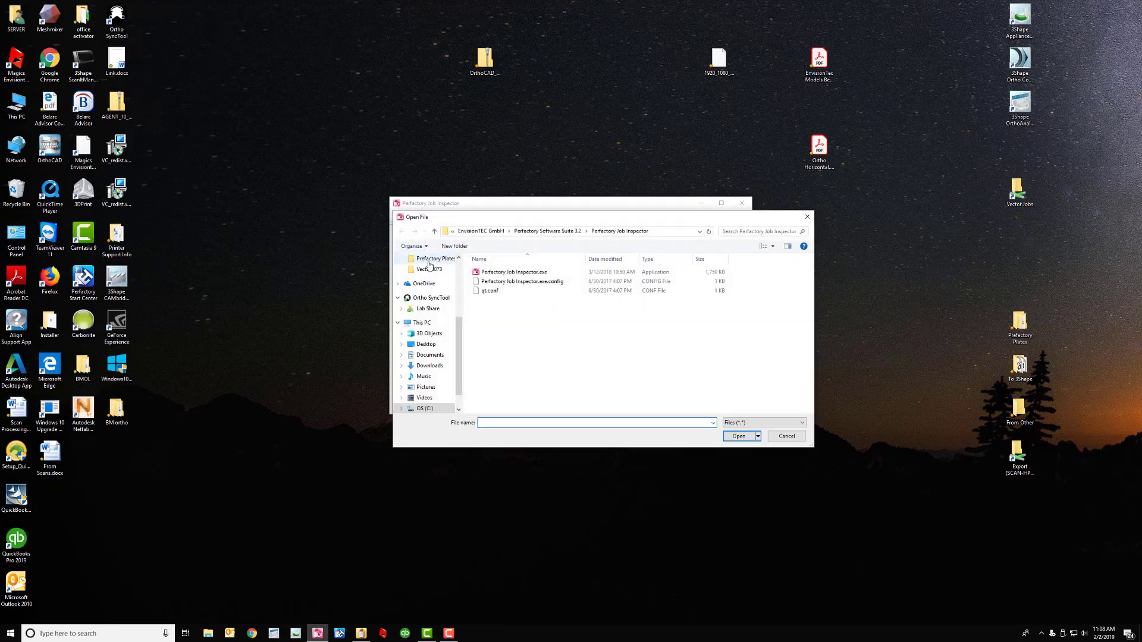
pyautogui.click(430, 260)
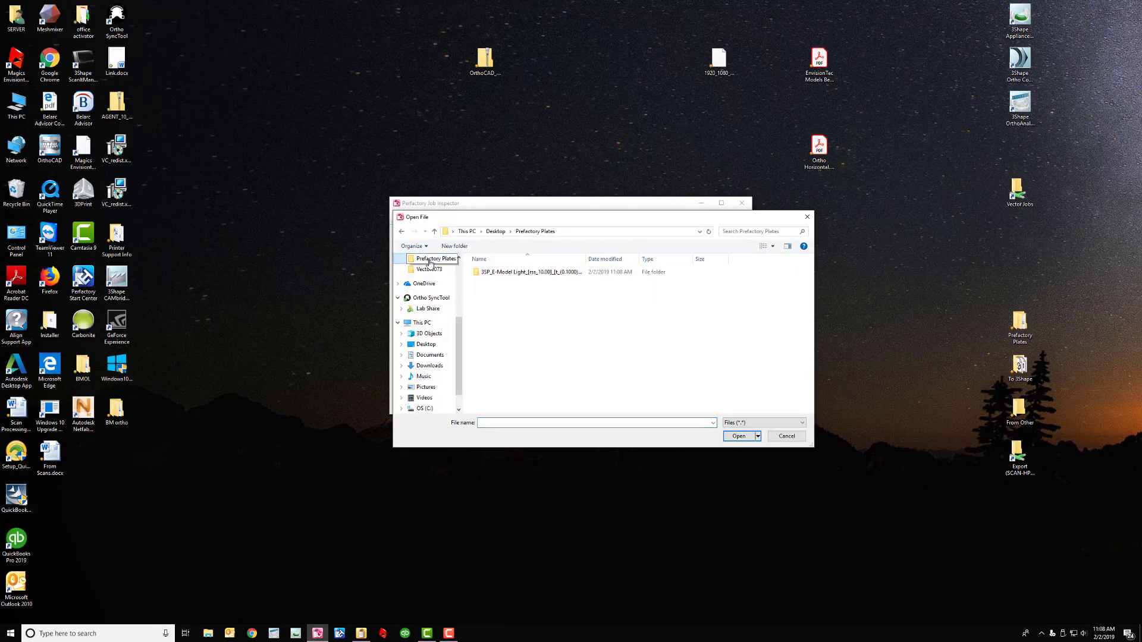
# Rename the newly generated job folder to Sample
pyautogui.click(523, 274)
pyautogui.click(523, 273)
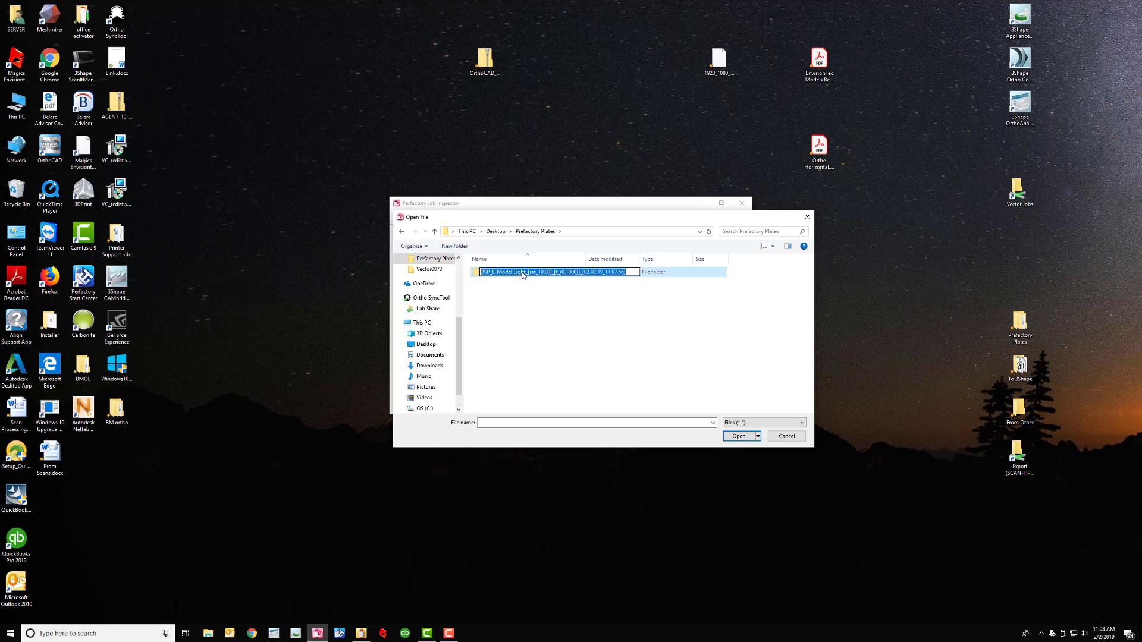
pyautogui.write('Sample')
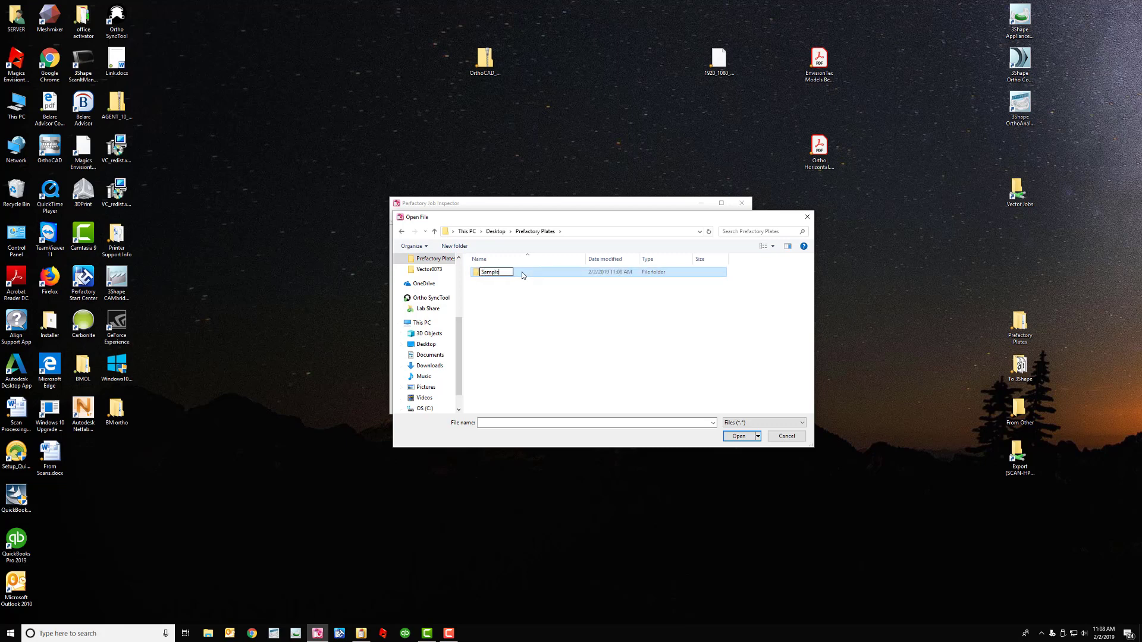
pyautogui.press('Return')
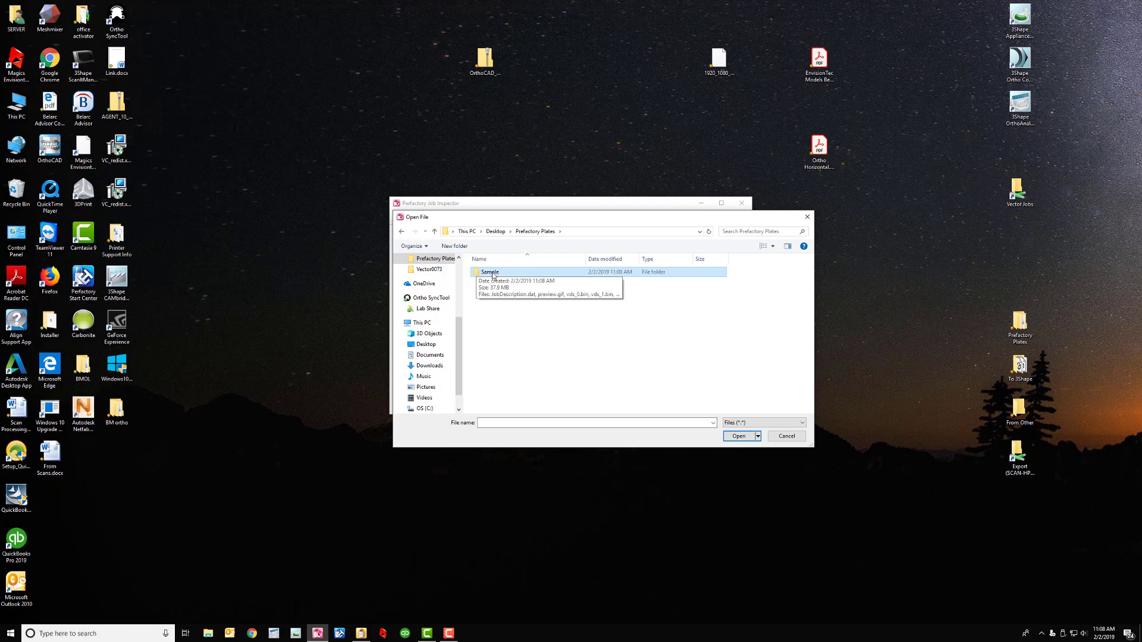
# Load the Sample job's JobDescription.dat file
pyautogui.doubleClick(493, 274)
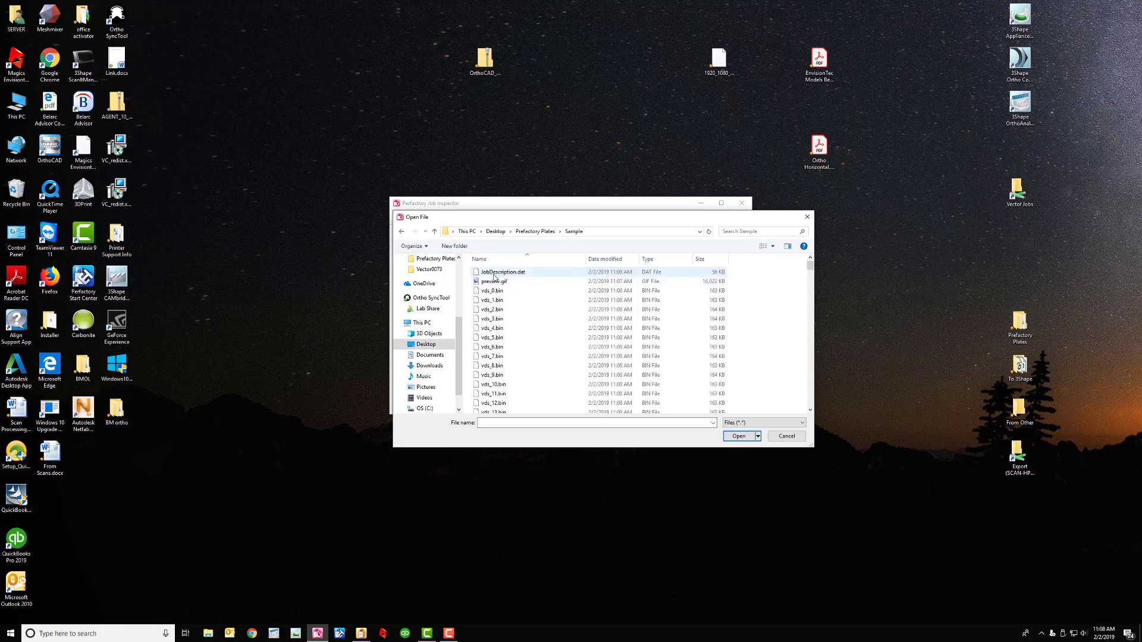
pyautogui.click(498, 275)
pyautogui.doubleClick(498, 275)
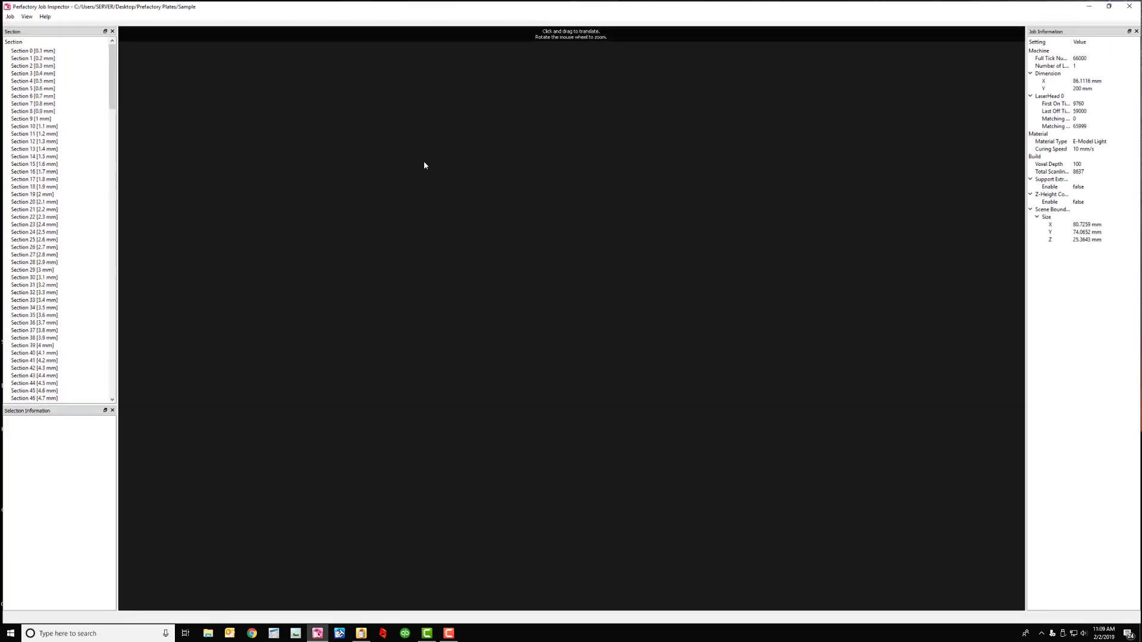
# Maximize Job Inspector, view the 0.2 mm Section 1 slice of both models, then close it
pyautogui.click(722, 203)
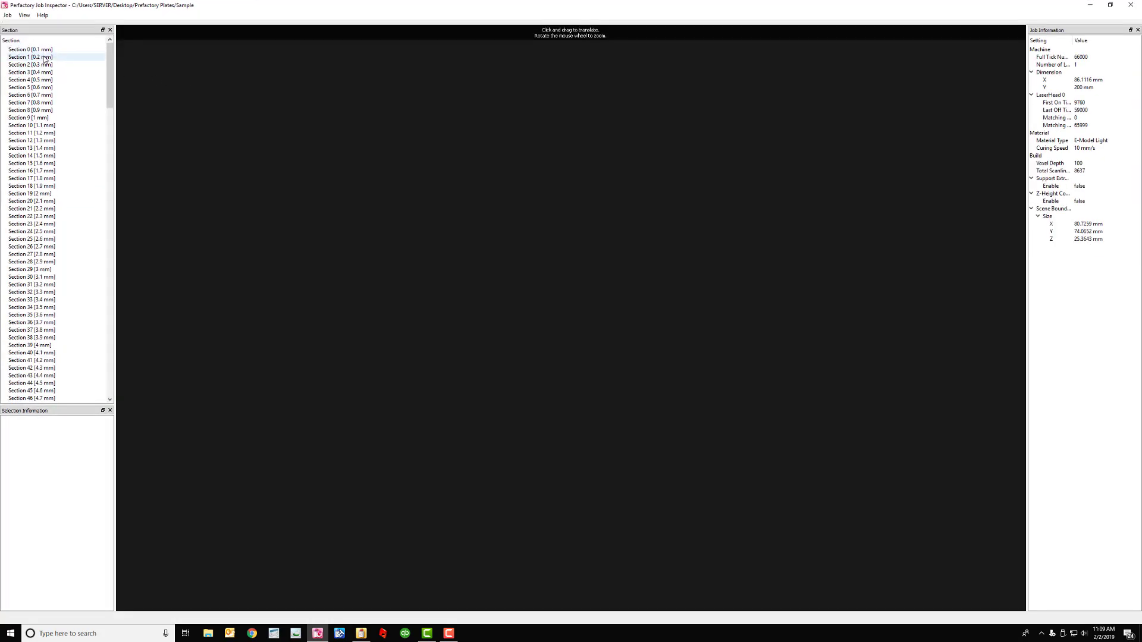
pyautogui.click(44, 57)
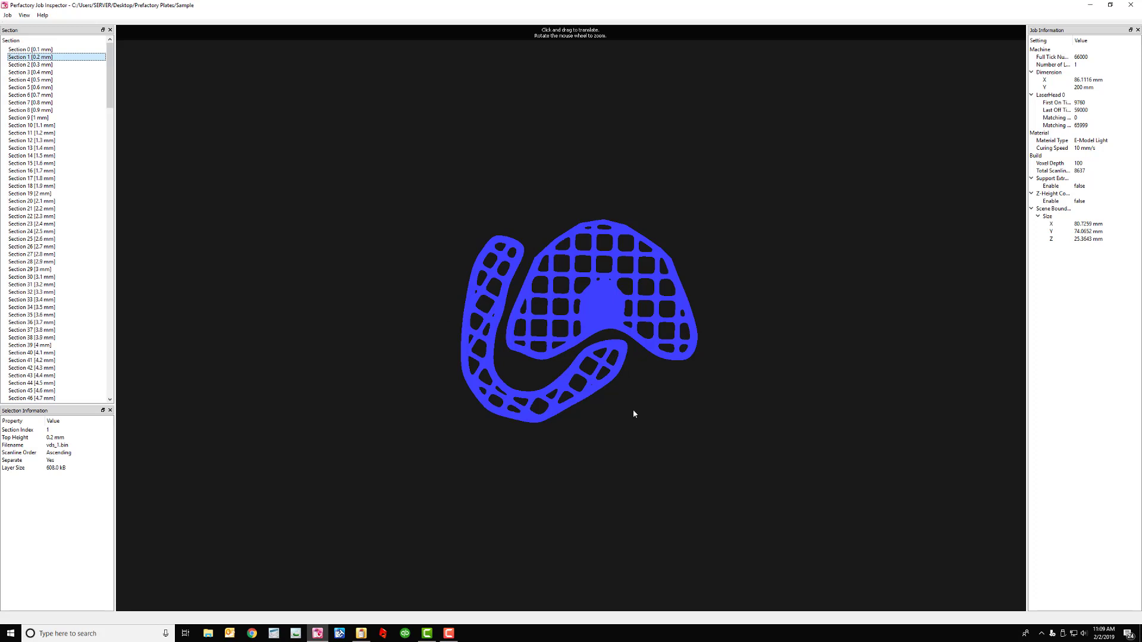
pyautogui.click(1131, 5)
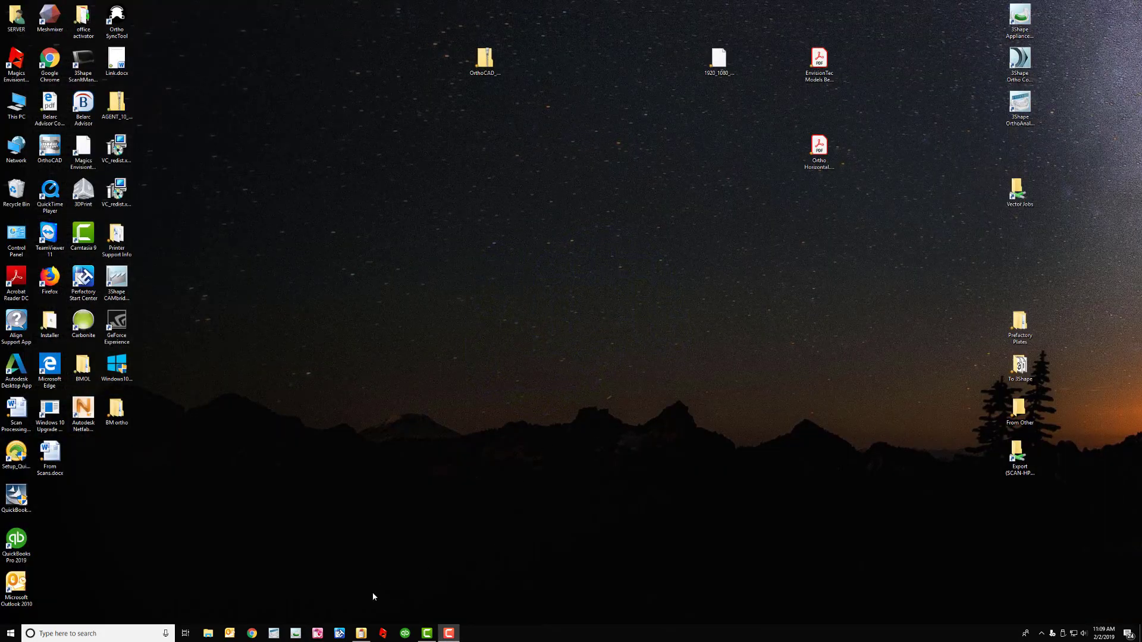
# Copy the Sample job folder (257 items) from Prefactory Plates into Vector Jobs
pyautogui.doubleClick(1020, 323)
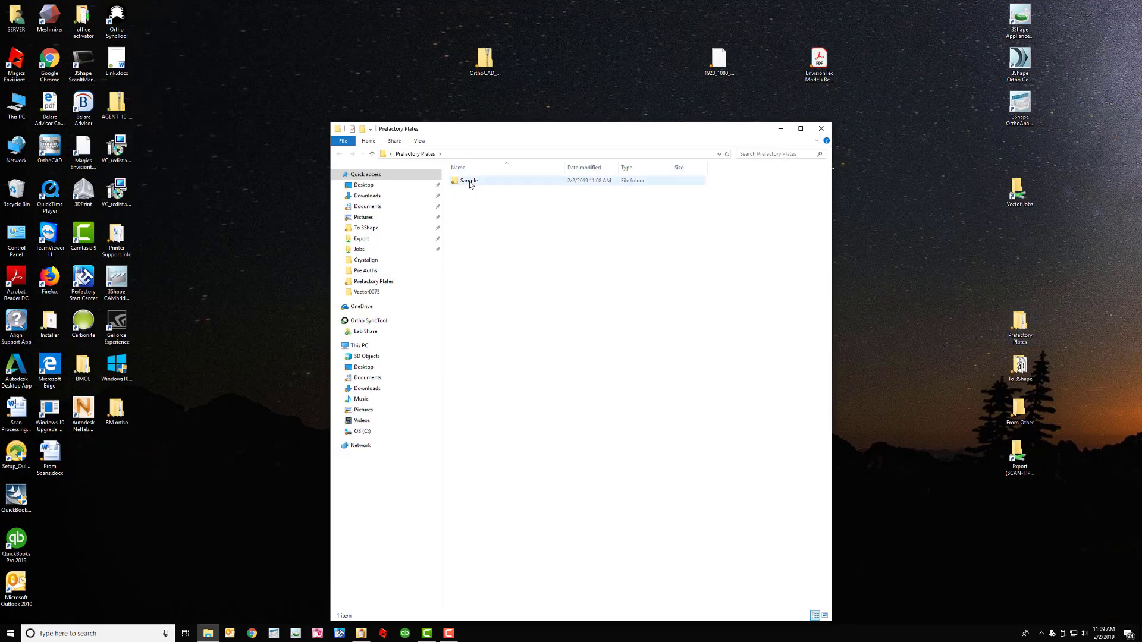
pyautogui.click(470, 184)
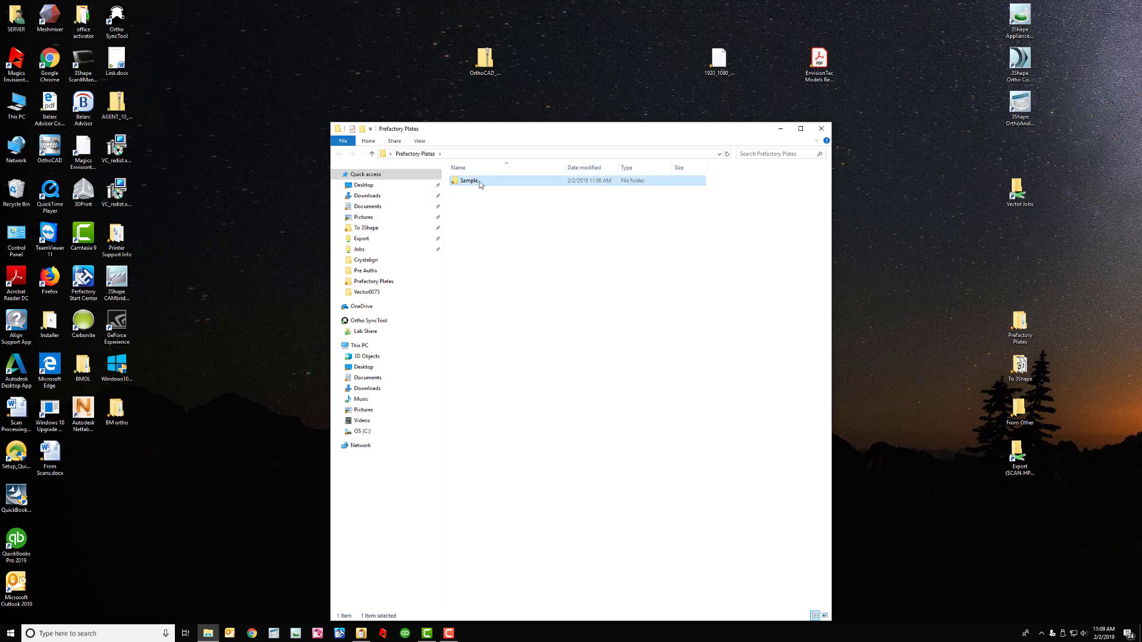
pyautogui.moveTo(1012, 193); pyautogui.dragTo(1018, 193)
pyautogui.click(822, 129)
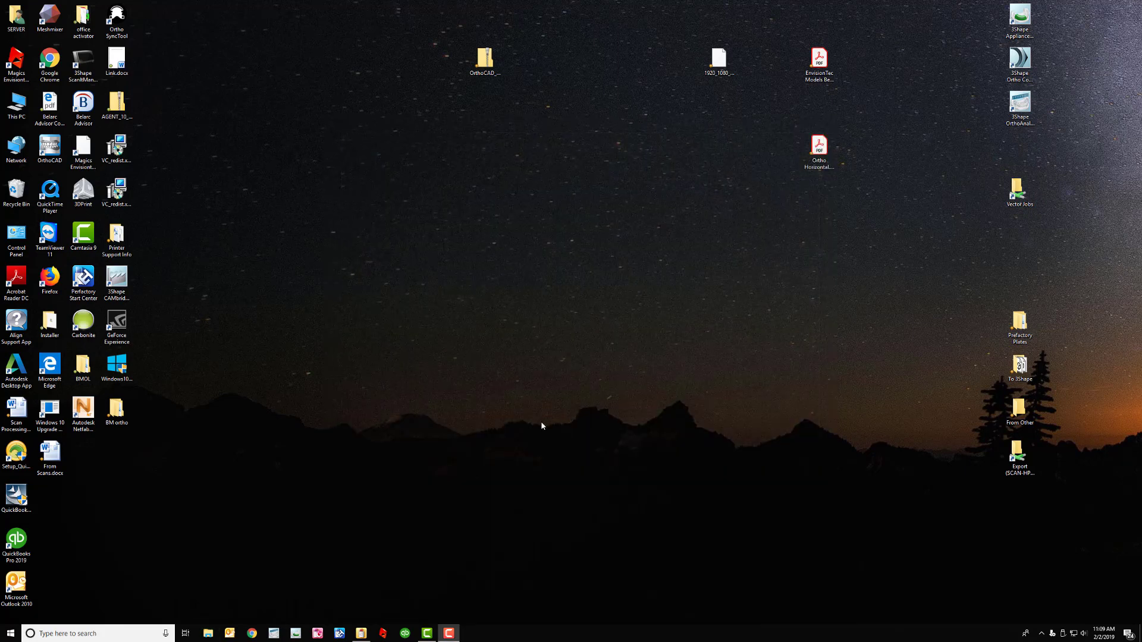